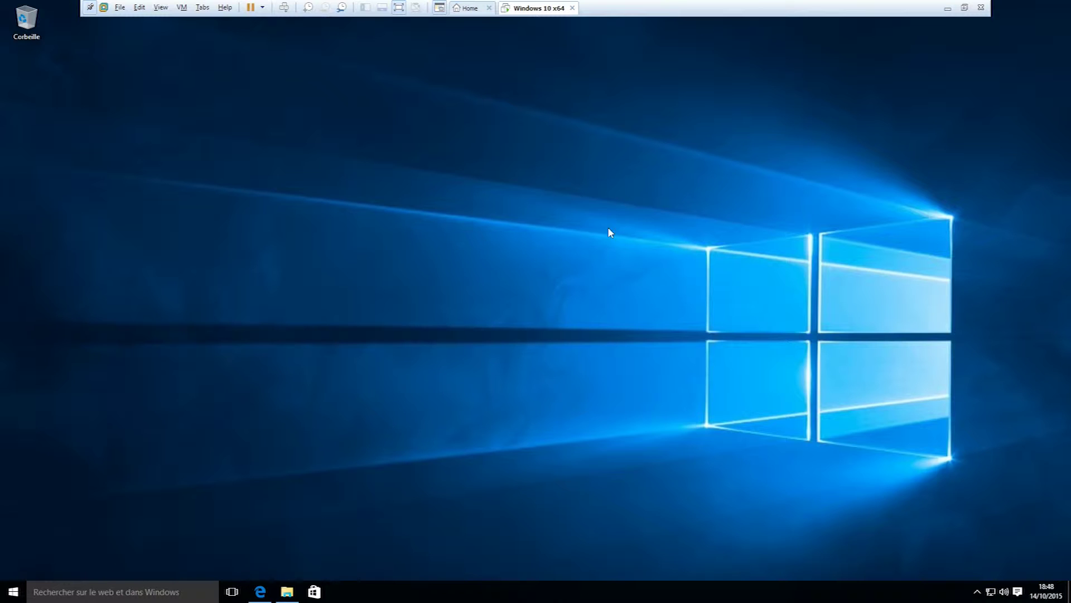
Step: Review the Windows Serveur 2012 R2, XP Pro SP3, 8.1, 10 and Ubuntu 14.04.2 images in the shared ISO folder, then minimize it
{"action": "left_click", "coordinate": [288, 596]}
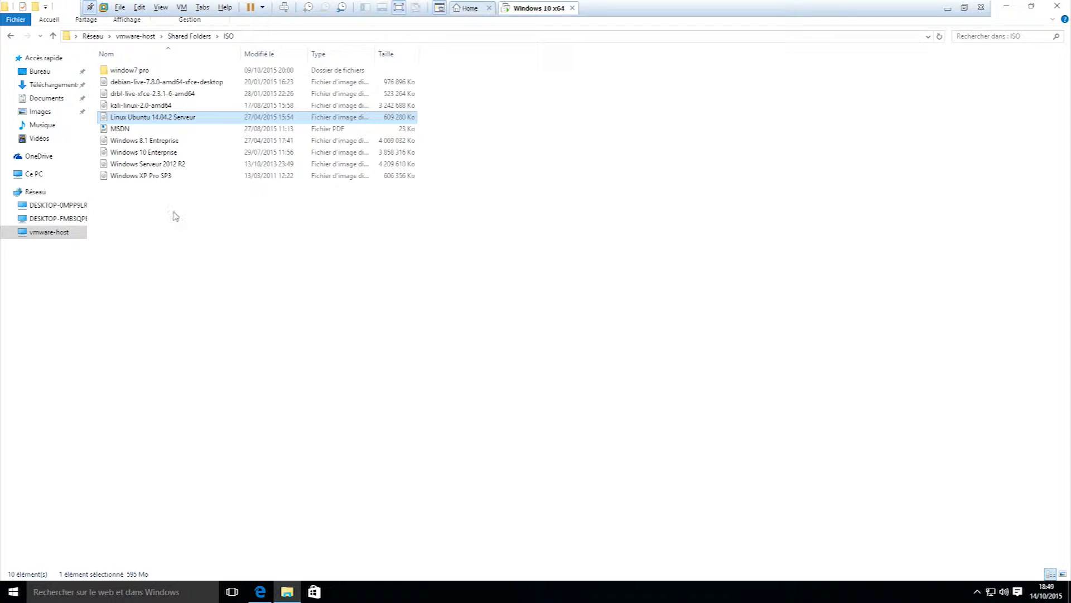
{"action": "left_click", "coordinate": [176, 166]}
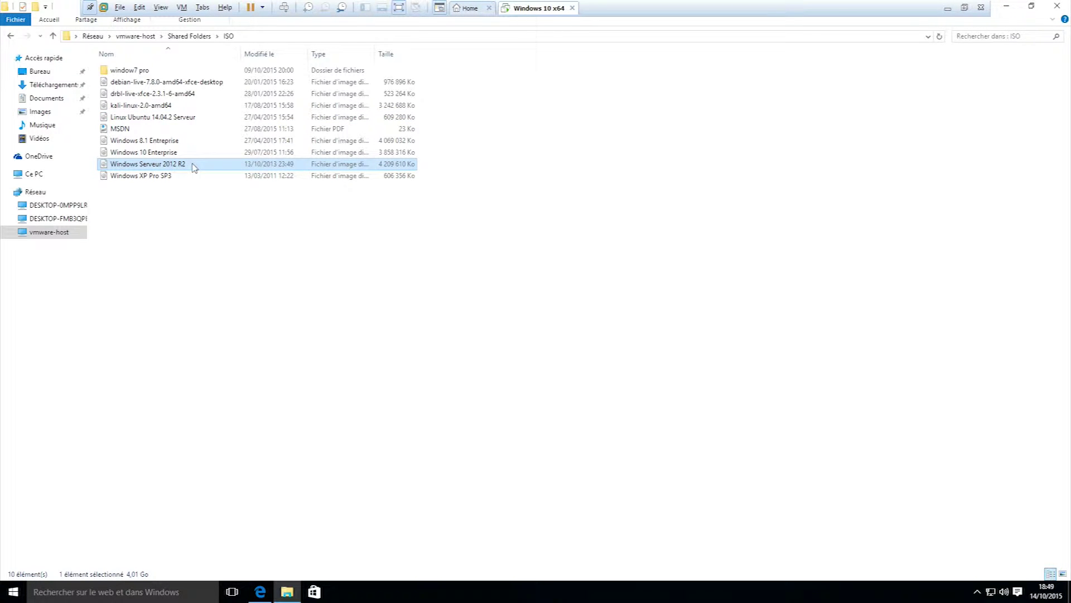
{"action": "left_click", "coordinate": [157, 176]}
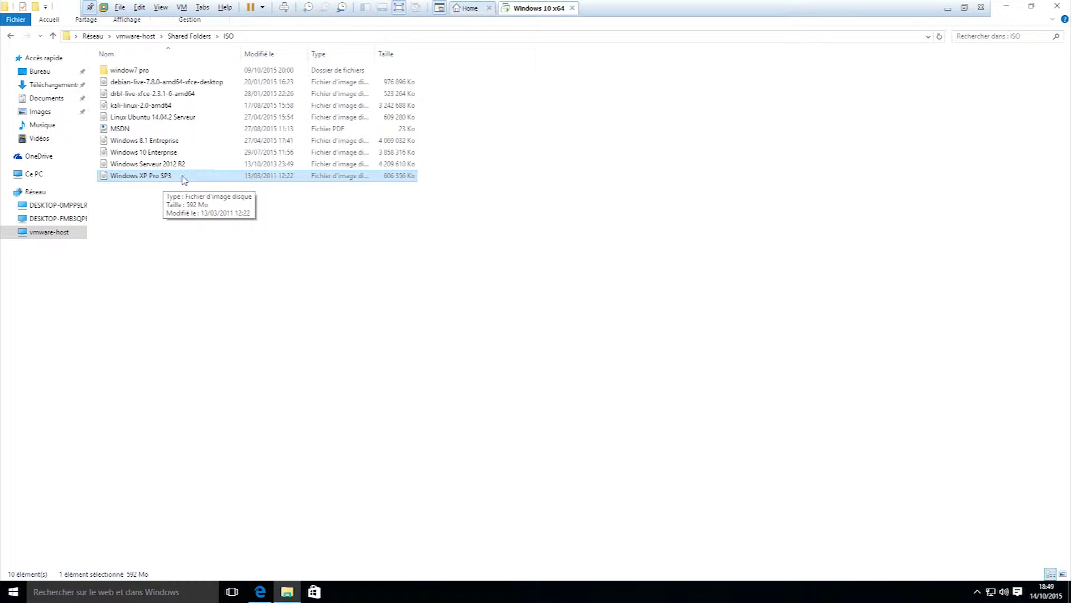
{"action": "left_click", "coordinate": [175, 144]}
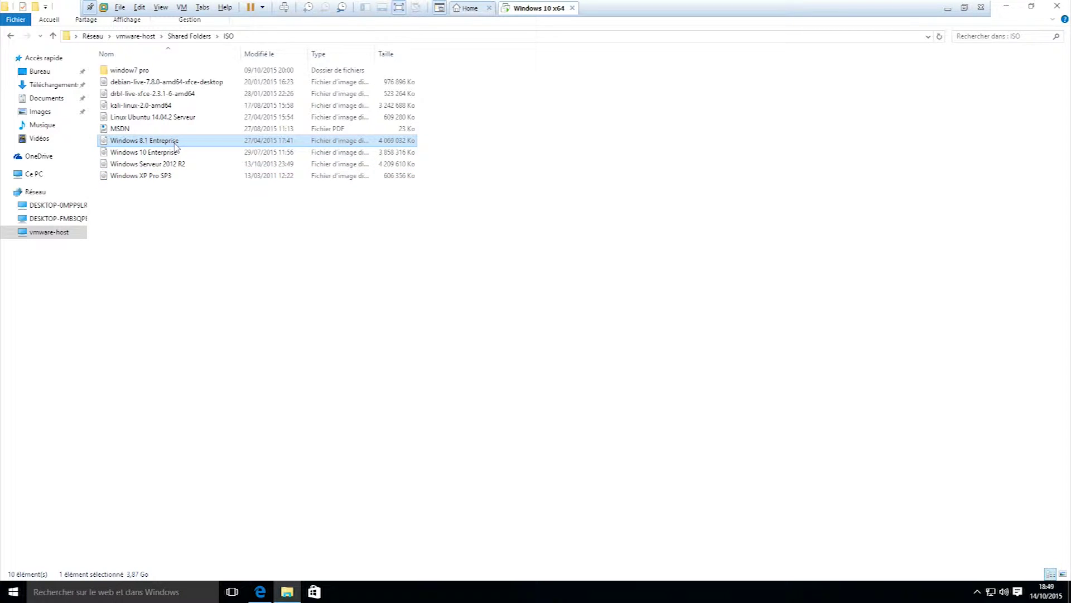
{"action": "left_click", "coordinate": [158, 152]}
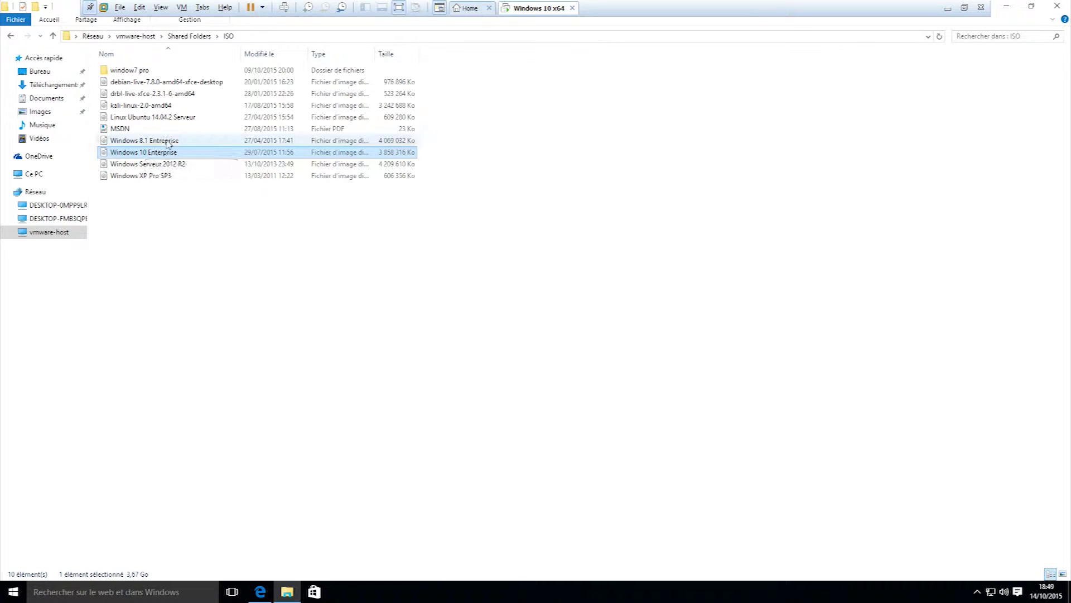
{"action": "left_click", "coordinate": [152, 119]}
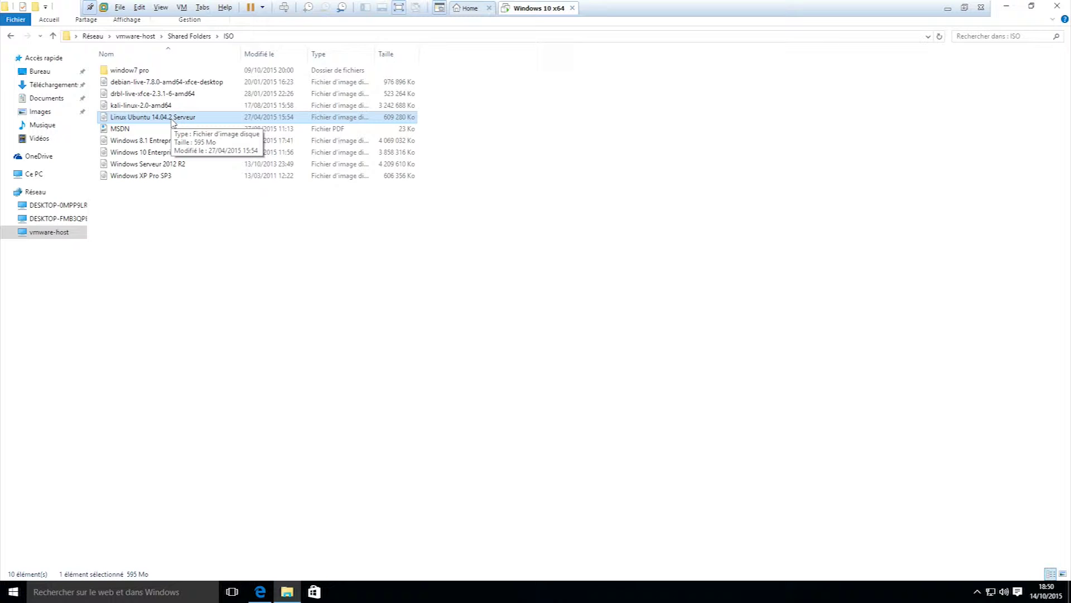
{"action": "left_click", "coordinate": [1007, 8]}
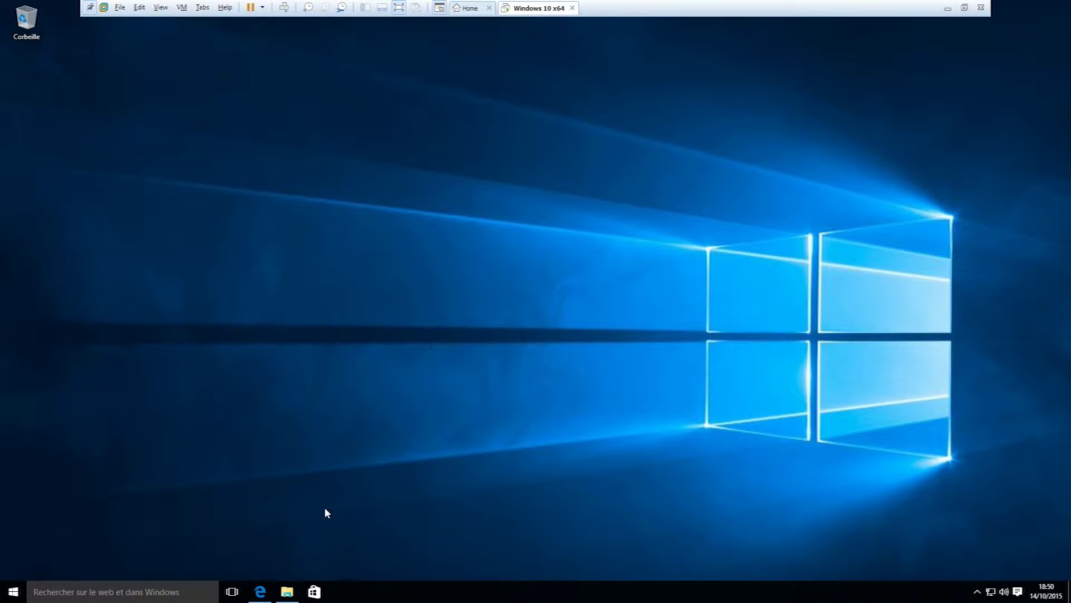
Step: Open the VirtualBox 5.0 download page in Edge and review the platform packages for Windows, OS X and Linux hosts
{"action": "left_click", "coordinate": [260, 591]}
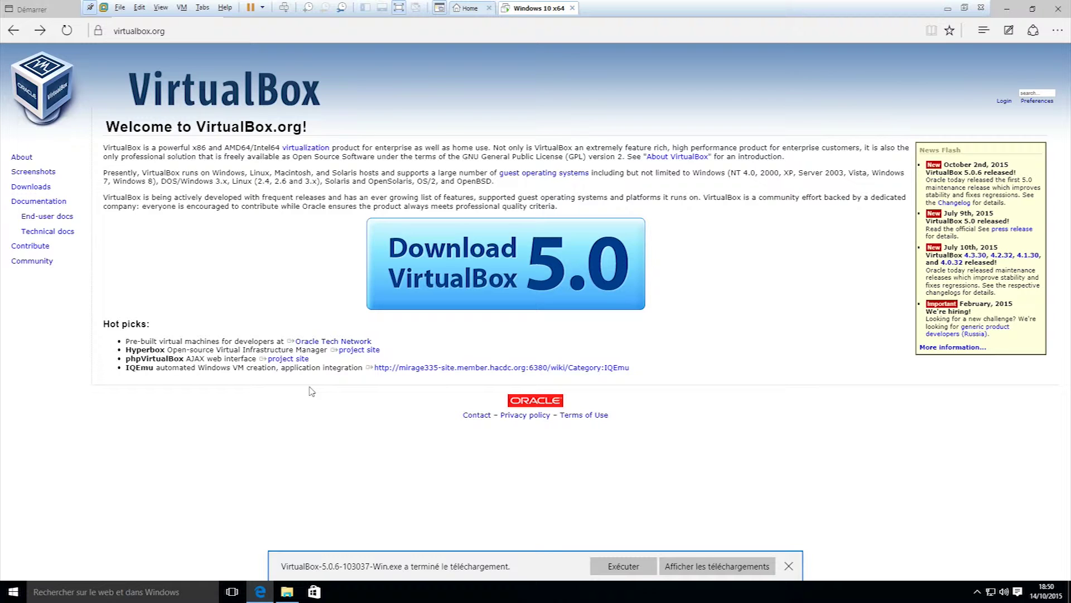
{"action": "left_click", "coordinate": [468, 270]}
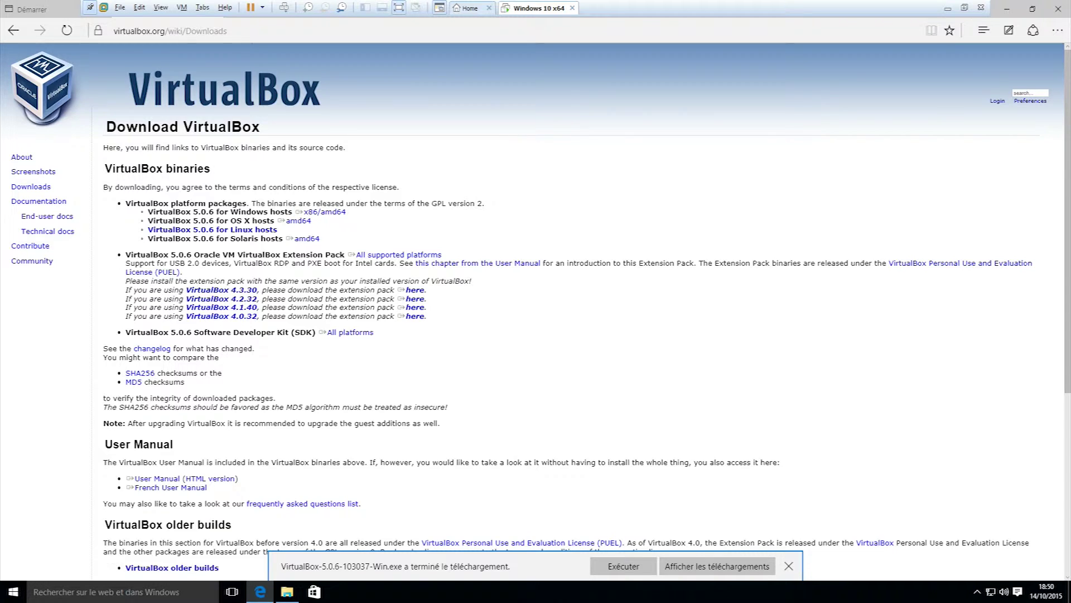
{"action": "left_click_drag", "start_coordinate": [216, 212], "coordinate": [294, 213]}
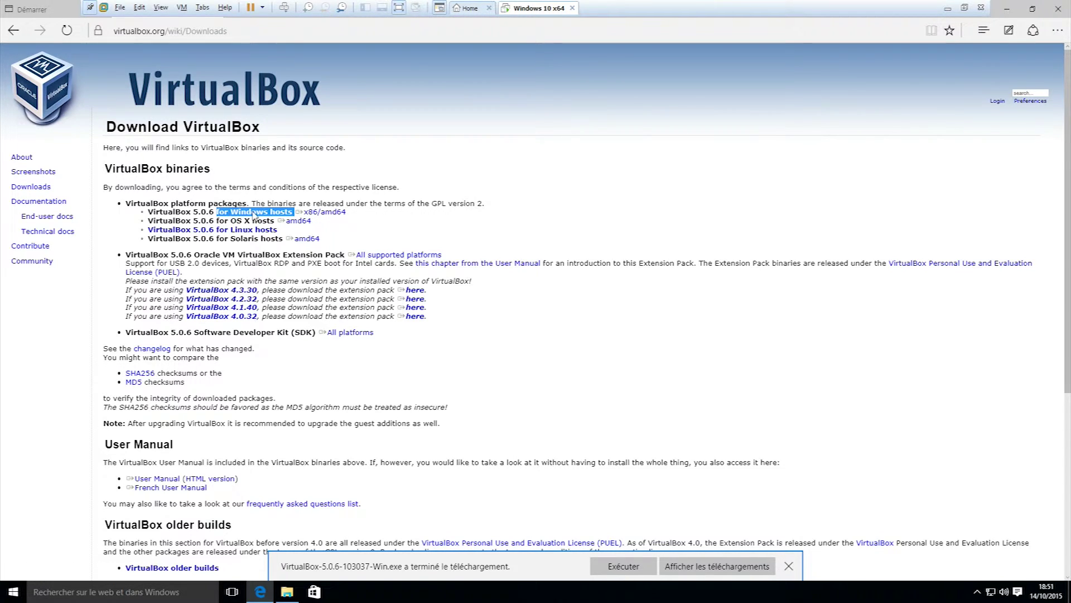
{"action": "left_click_drag", "start_coordinate": [229, 221], "coordinate": [275, 222]}
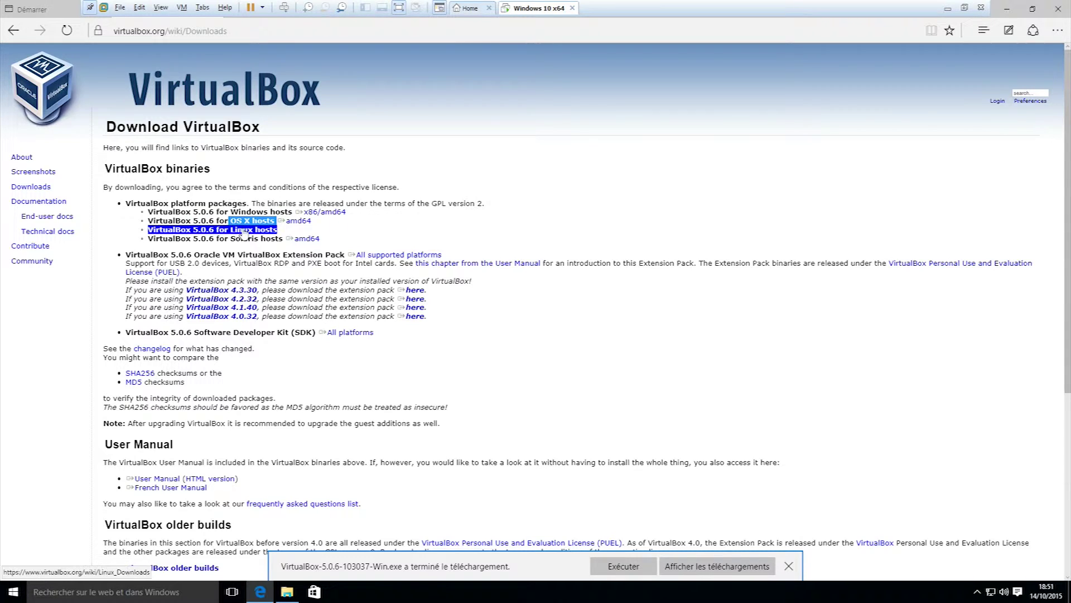
{"action": "left_click", "coordinate": [455, 230]}
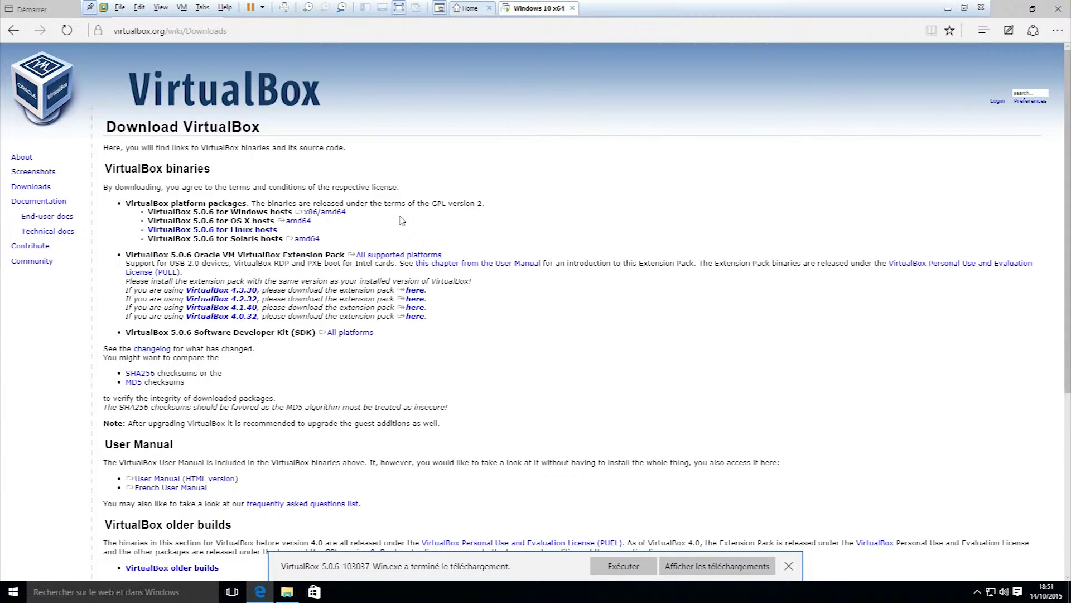
Step: Point out the x86/amd64 package for Windows hosts and run the downloaded VirtualBox-5.0.6-103037-Win.exe installer
{"action": "left_click_drag", "start_coordinate": [295, 213], "coordinate": [341, 217]}
{"action": "left_click", "coordinate": [608, 571]}
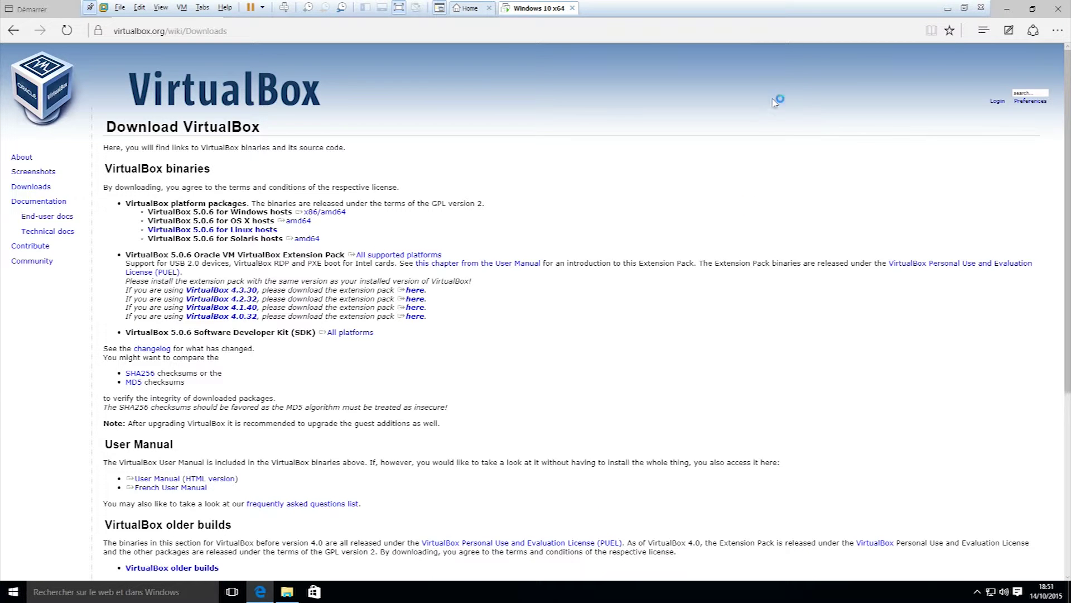
{"action": "left_click", "coordinate": [1007, 12]}
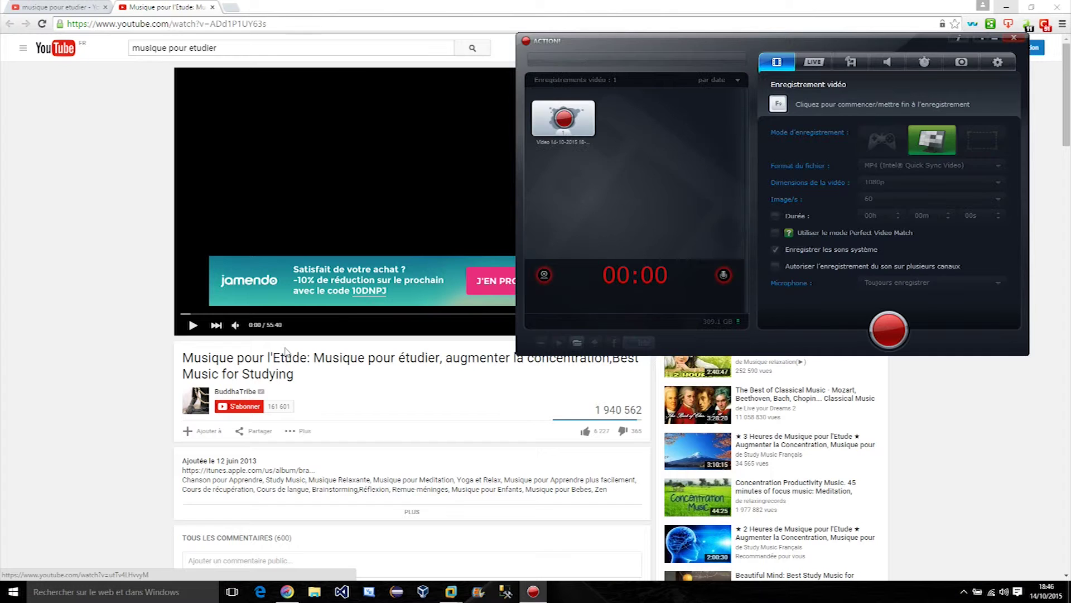
Step: Start playing the study music video on YouTube and minimize the browser window
{"action": "left_click", "coordinate": [193, 324]}
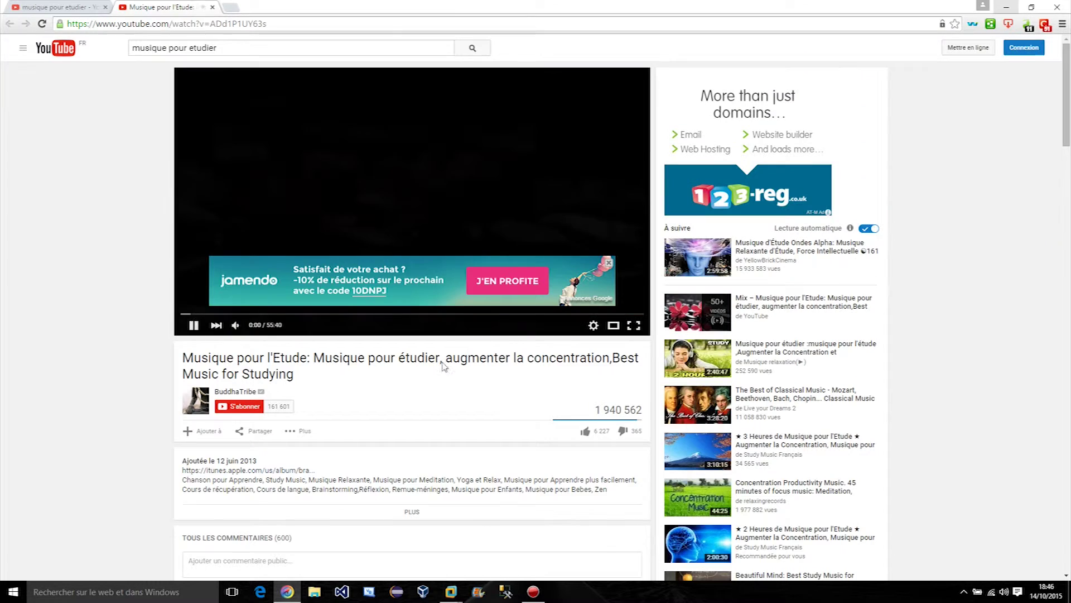
{"action": "left_click", "coordinate": [1006, 8]}
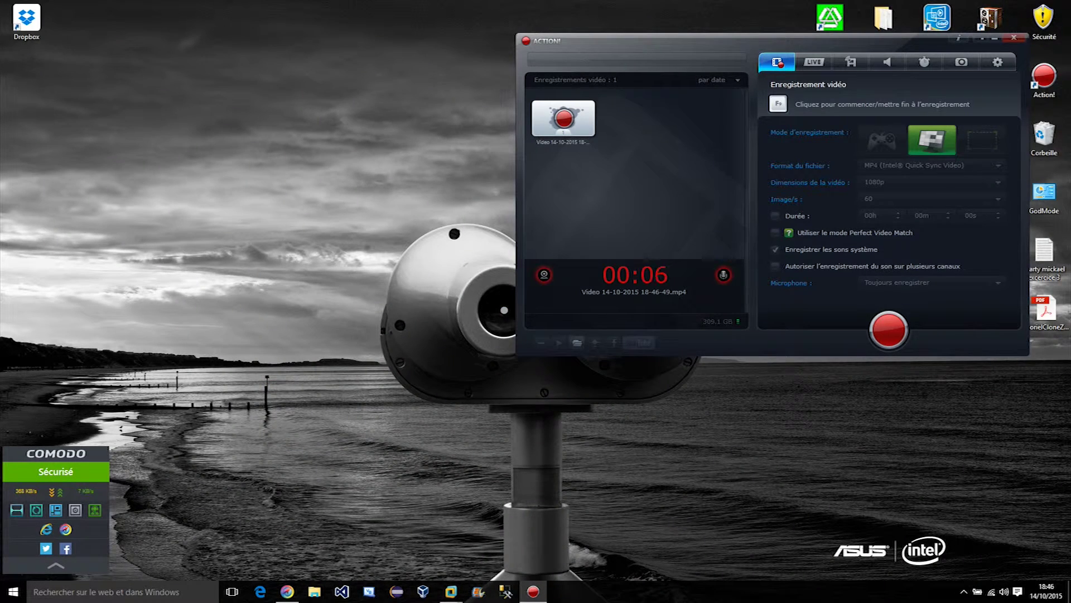
Step: Switch to the Windows 10 x64 virtual machine in VMware Workstation in full screen and minimize its browser to show the desktop
{"action": "mouse_move", "coordinate": [451, 595]}
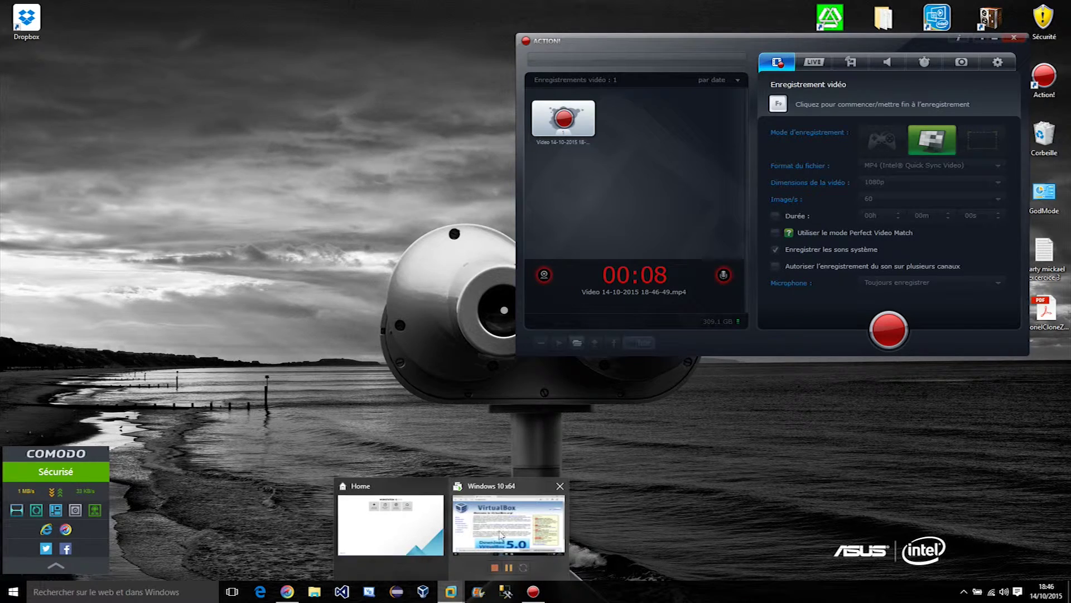
{"action": "left_click", "coordinate": [500, 523]}
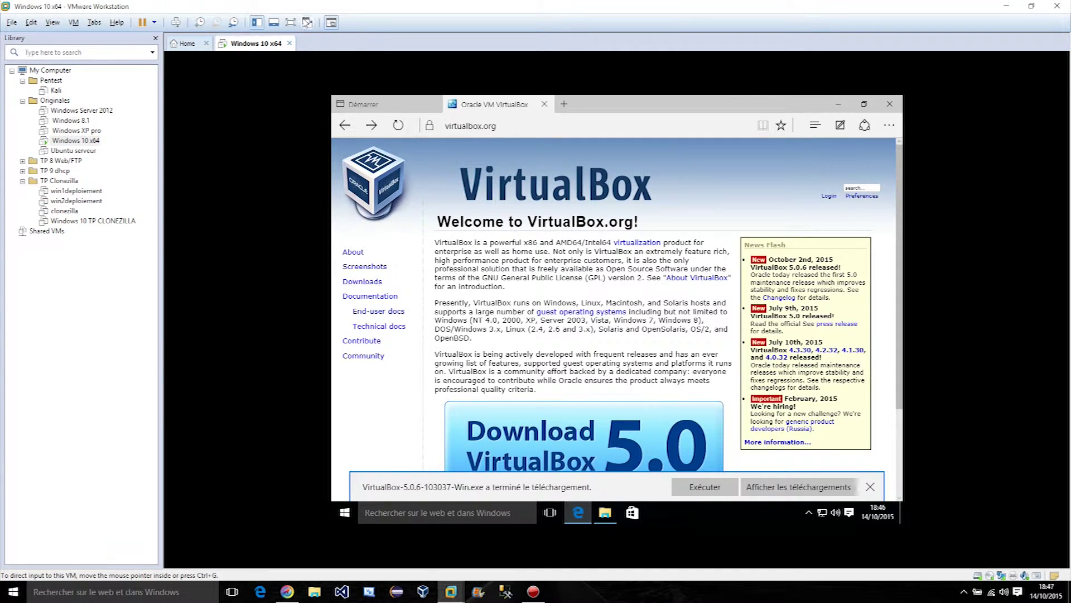
{"action": "left_click", "coordinate": [290, 23]}
{"action": "left_click_drag", "start_coordinate": [455, 304], "coordinate": [538, 308]}
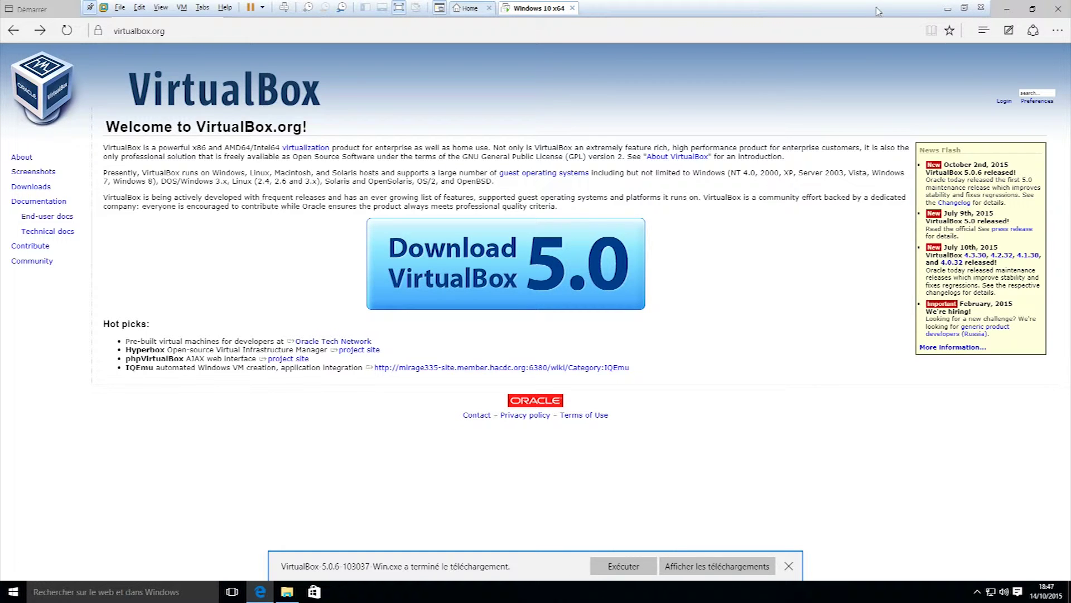
{"action": "left_click", "coordinate": [1007, 10]}
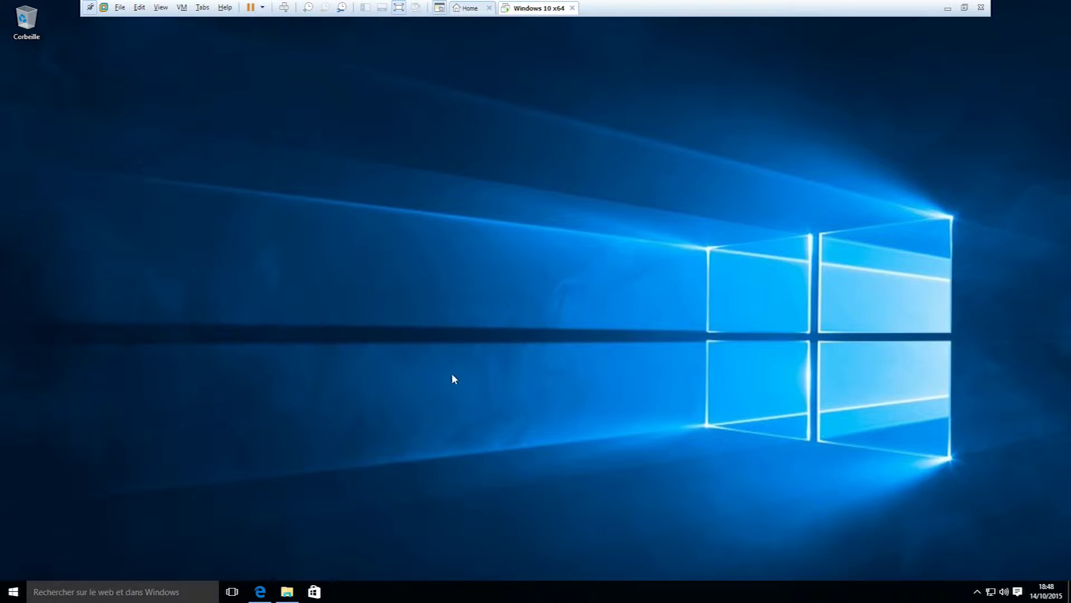
Step: Examine the Windows and Linux Ubuntu disk images available in the virtual machine's shared ISO folder, minimizing the folder window when done
{"action": "mouse_move", "coordinate": [286, 595]}
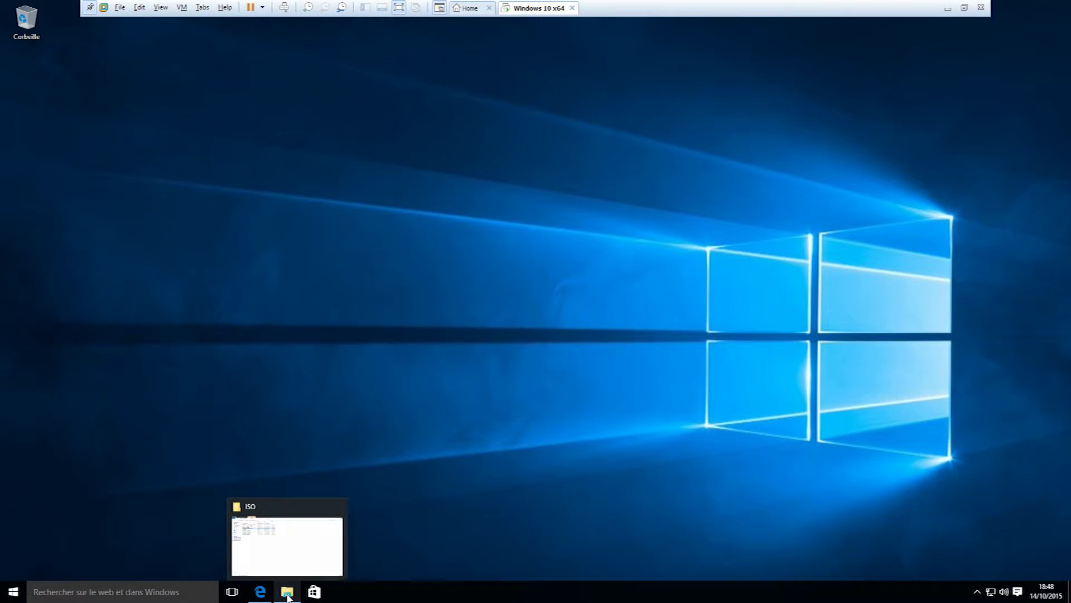
{"action": "left_click", "coordinate": [286, 595]}
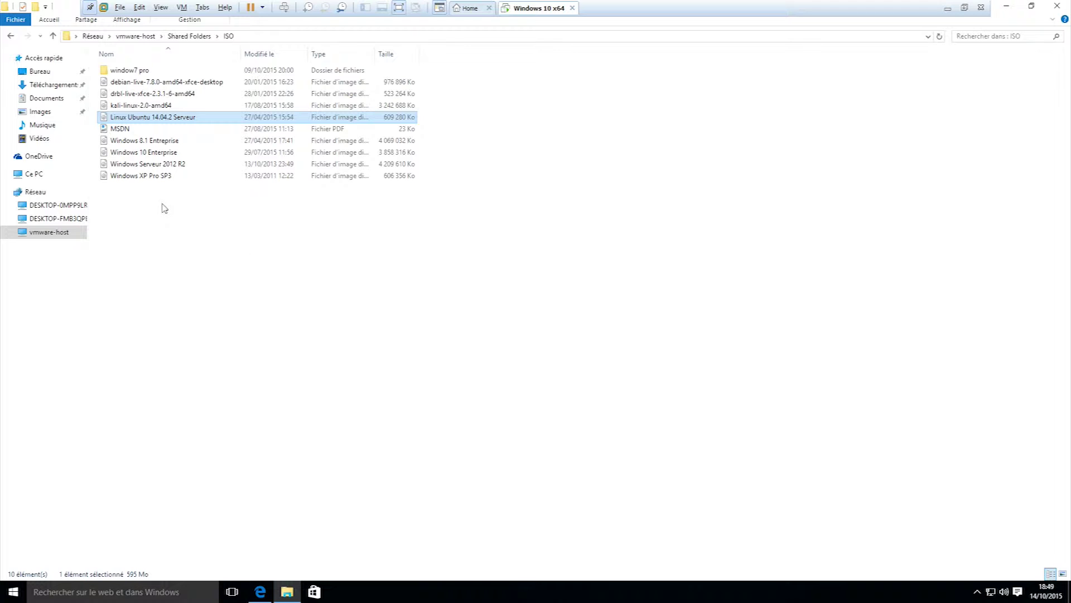
{"action": "left_click", "coordinate": [175, 165]}
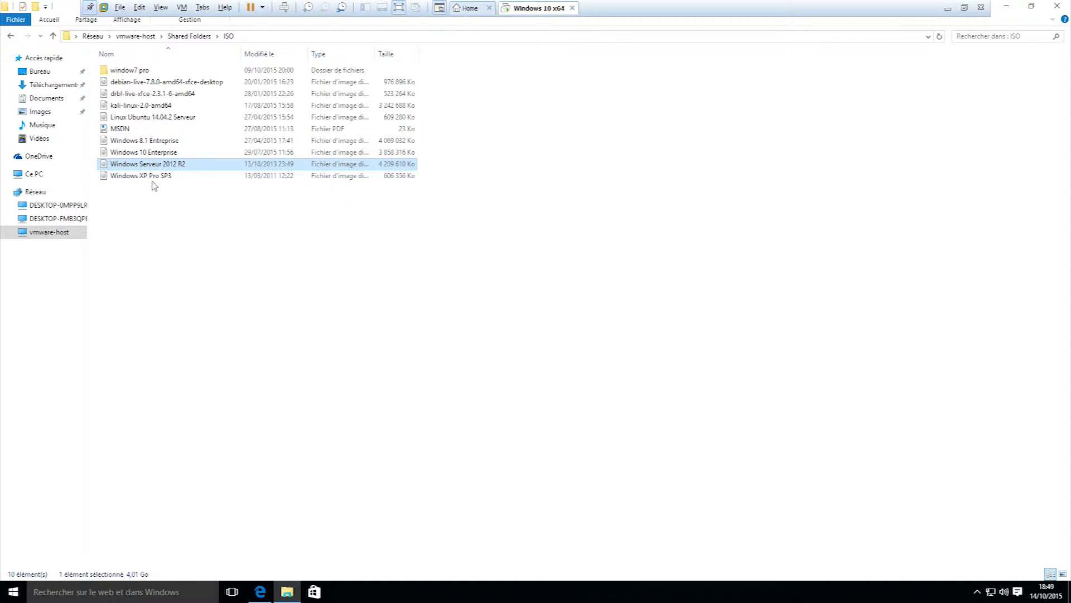
{"action": "left_click", "coordinate": [157, 177]}
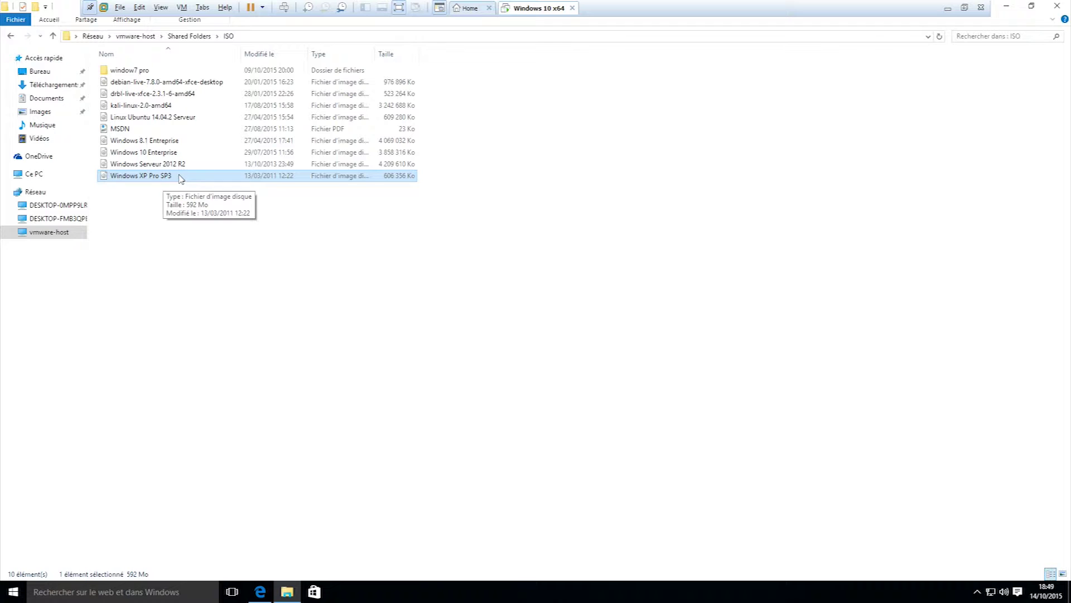
{"action": "left_click", "coordinate": [175, 143]}
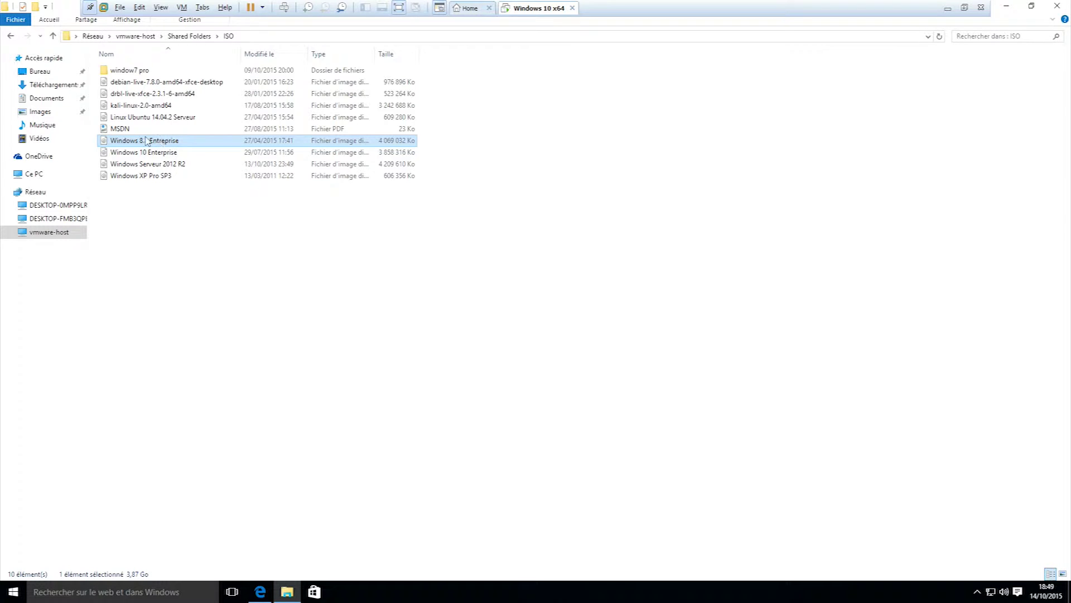
{"action": "left_click", "coordinate": [159, 154]}
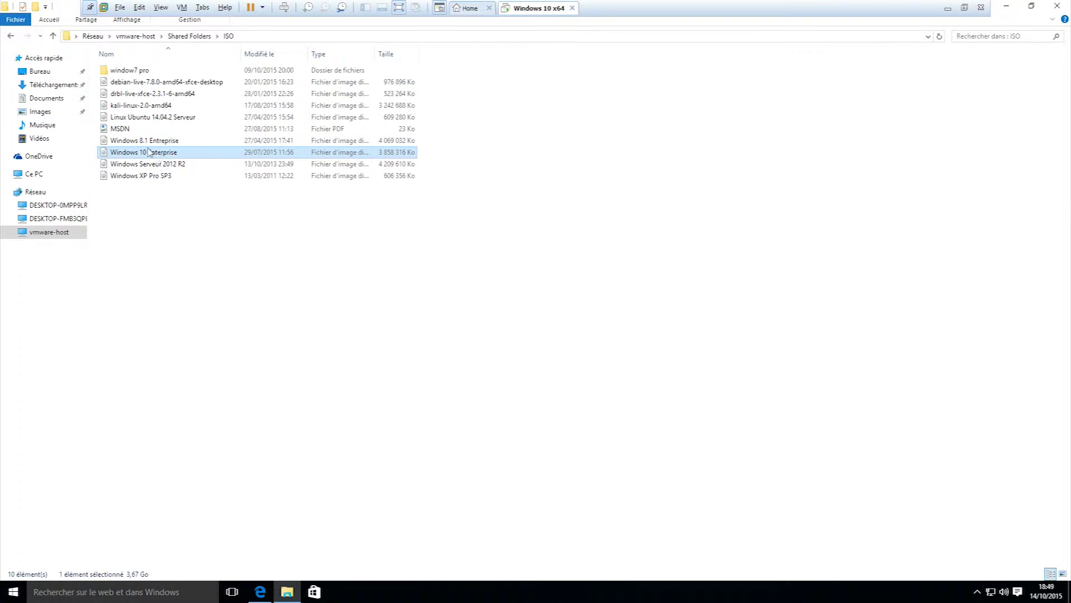
{"action": "left_click", "coordinate": [153, 118]}
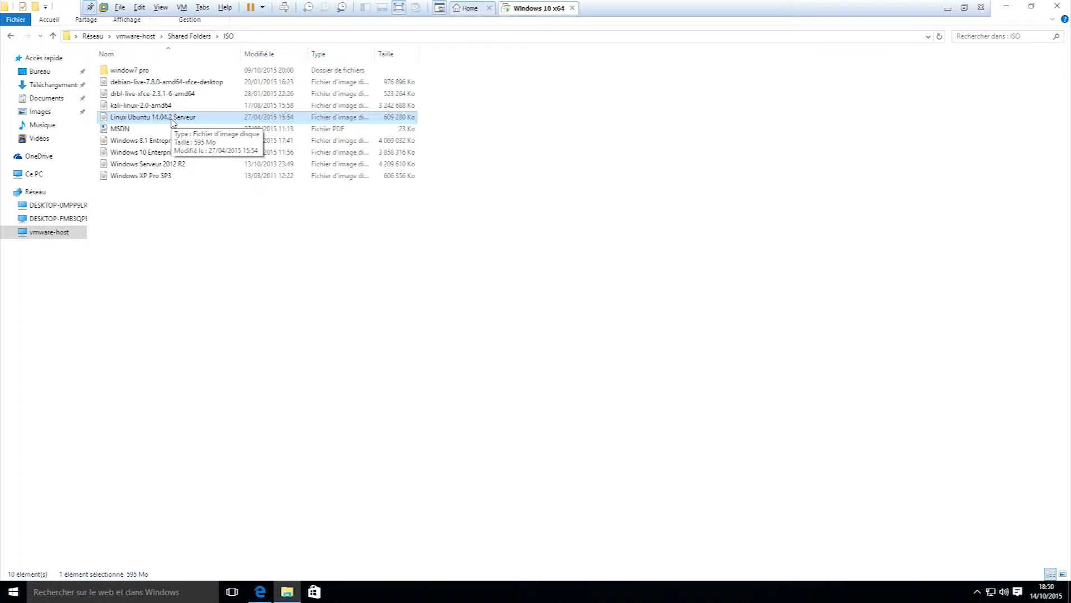
{"action": "left_click", "coordinate": [1007, 7]}
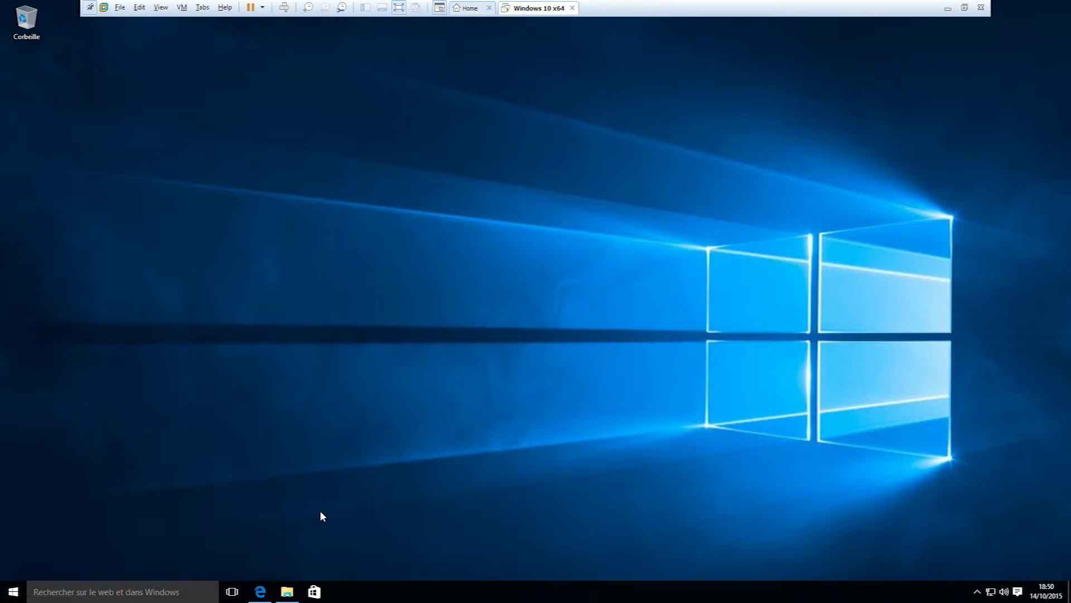
Step: Bring up virtualbox.org in Edge, open its 5.0 download page and examine the Windows and OS X host packages
{"action": "left_click", "coordinate": [260, 592]}
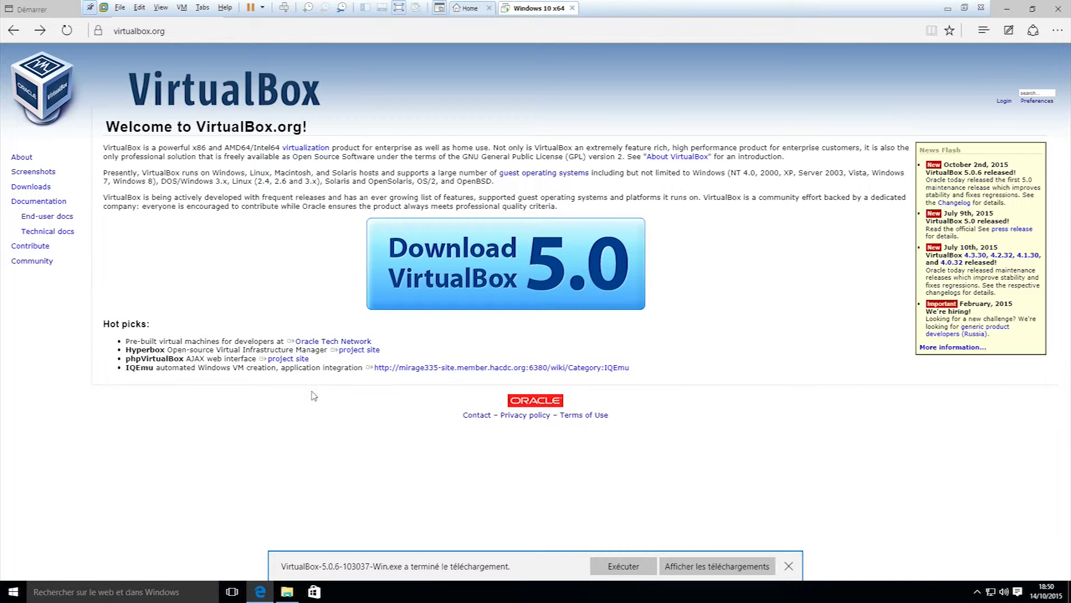
{"action": "left_click", "coordinate": [468, 271]}
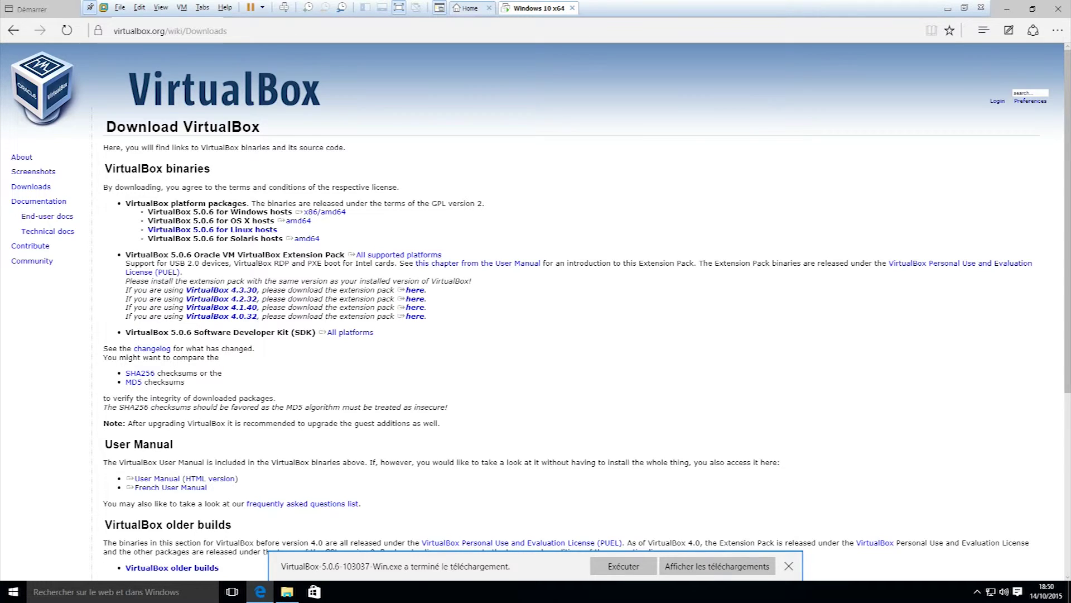
{"action": "left_click_drag", "start_coordinate": [217, 211], "coordinate": [294, 212]}
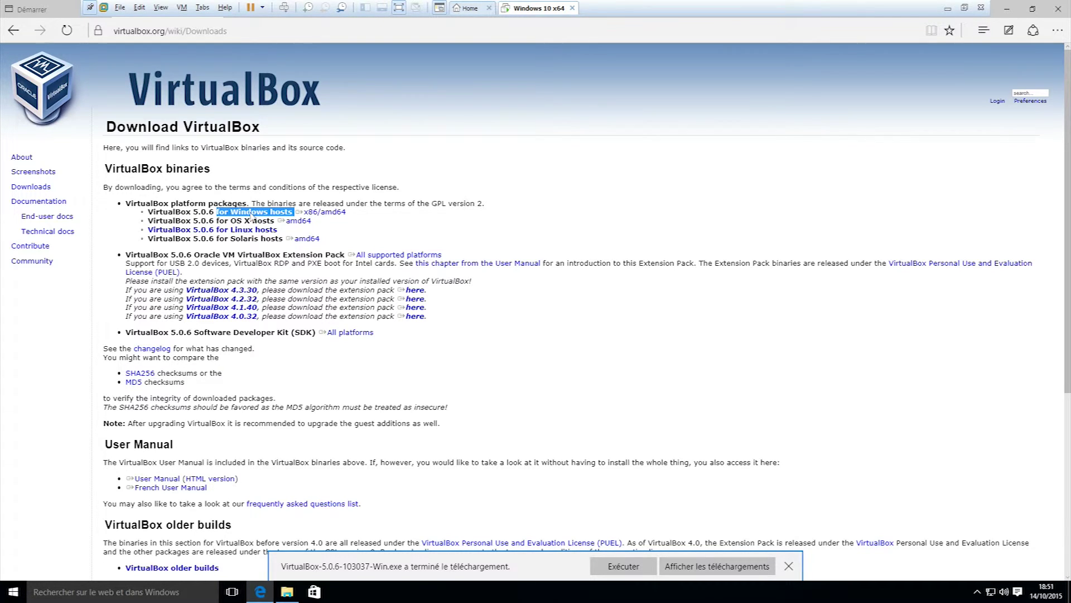
{"action": "left_click_drag", "start_coordinate": [228, 221], "coordinate": [276, 222]}
{"action": "left_click", "coordinate": [456, 230]}
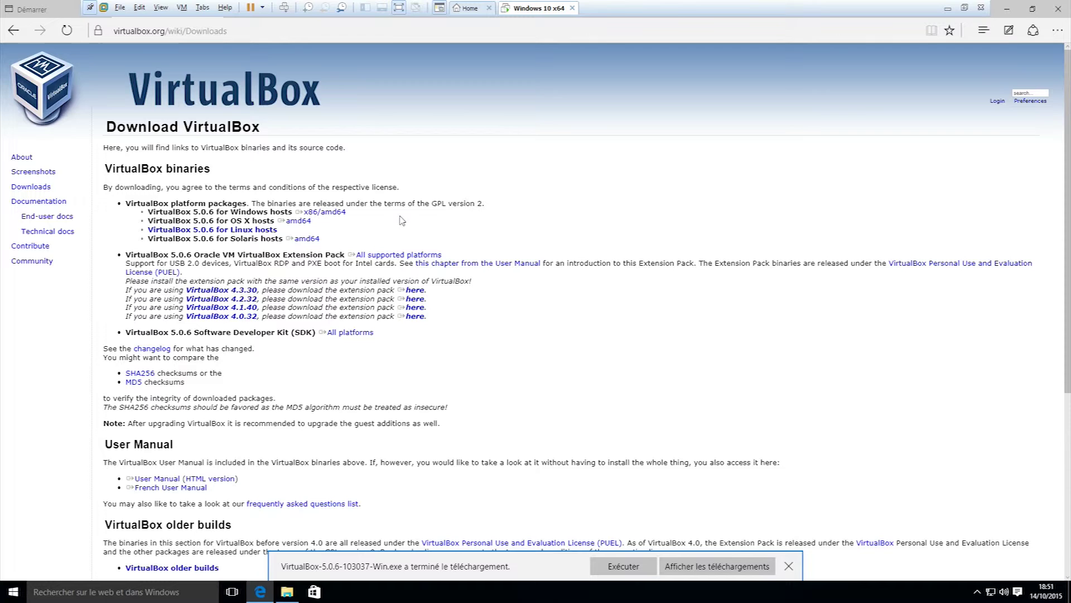
Step: Highlight the x86/amd64 link for Windows hosts and launch the downloaded VirtualBox 5.0.6 installer
{"action": "left_click_drag", "start_coordinate": [347, 214], "coordinate": [339, 213]}
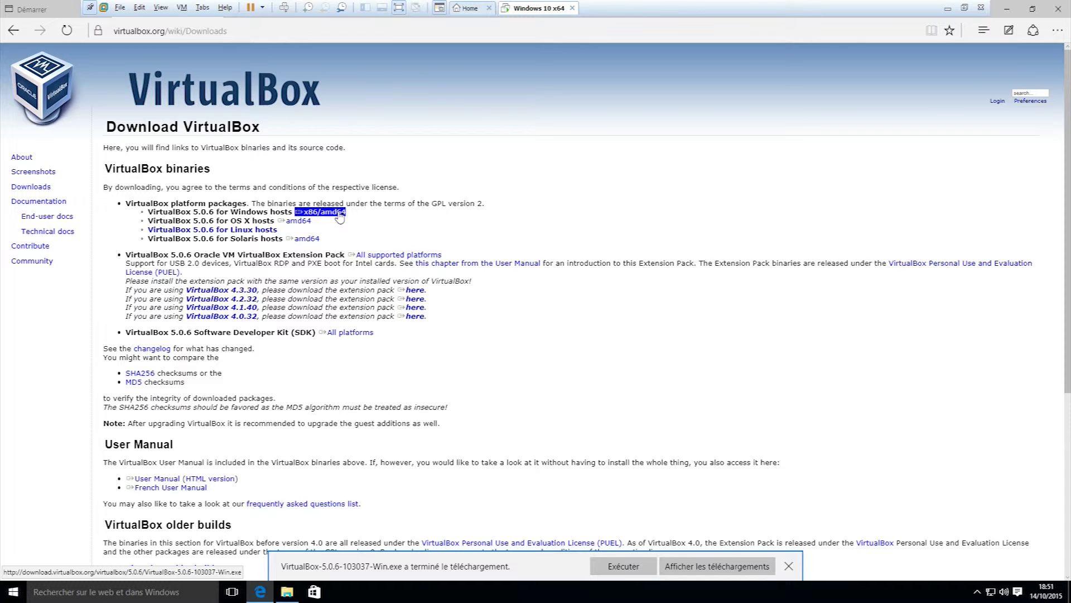
{"action": "left_click", "coordinate": [426, 343]}
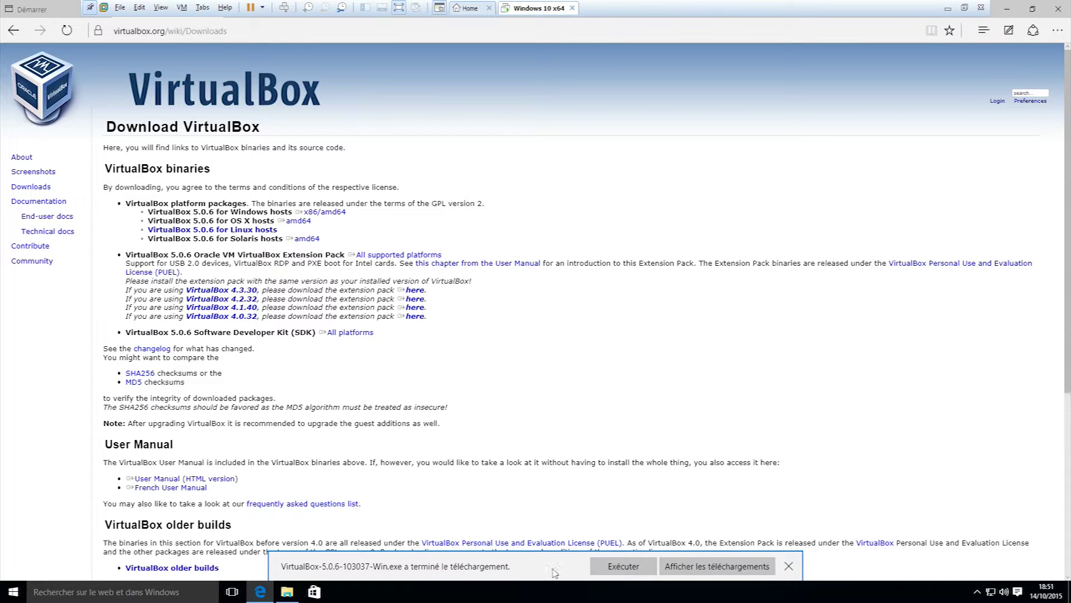
{"action": "left_click", "coordinate": [608, 569]}
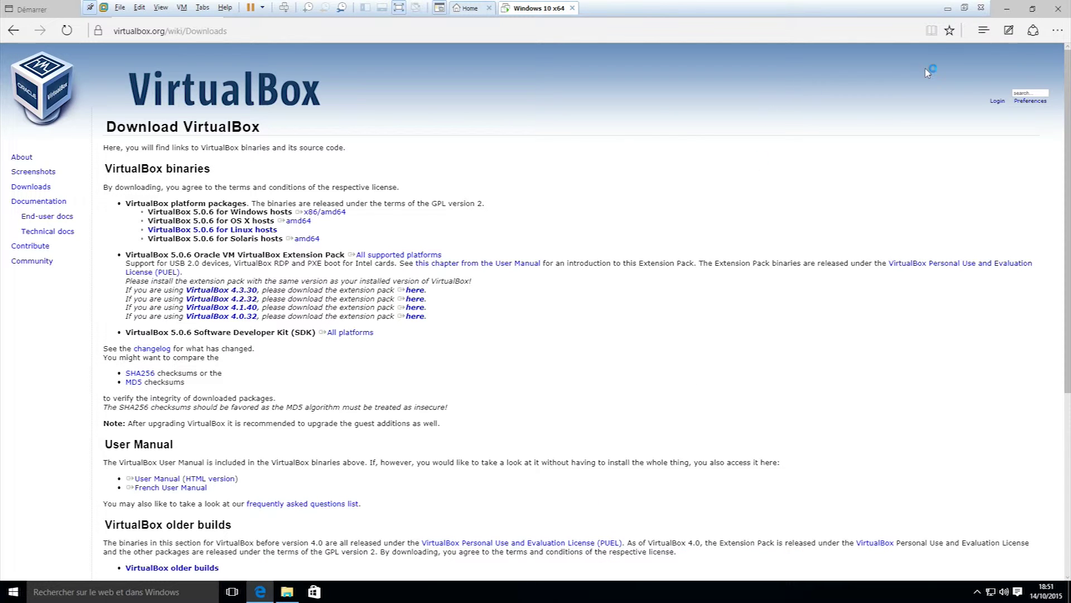
Step: Minimize the browser, advance the VirtualBox 5.0.6 setup wizard to Custom Setup and examine the full tree of installable features
{"action": "left_click", "coordinate": [1008, 10]}
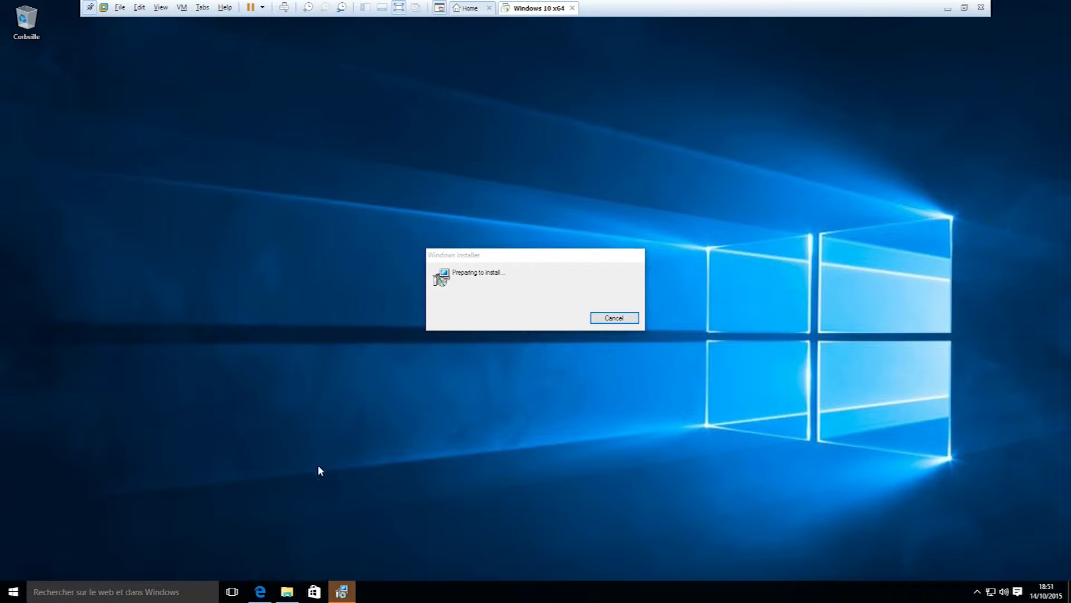
{"action": "left_click", "coordinate": [477, 311]}
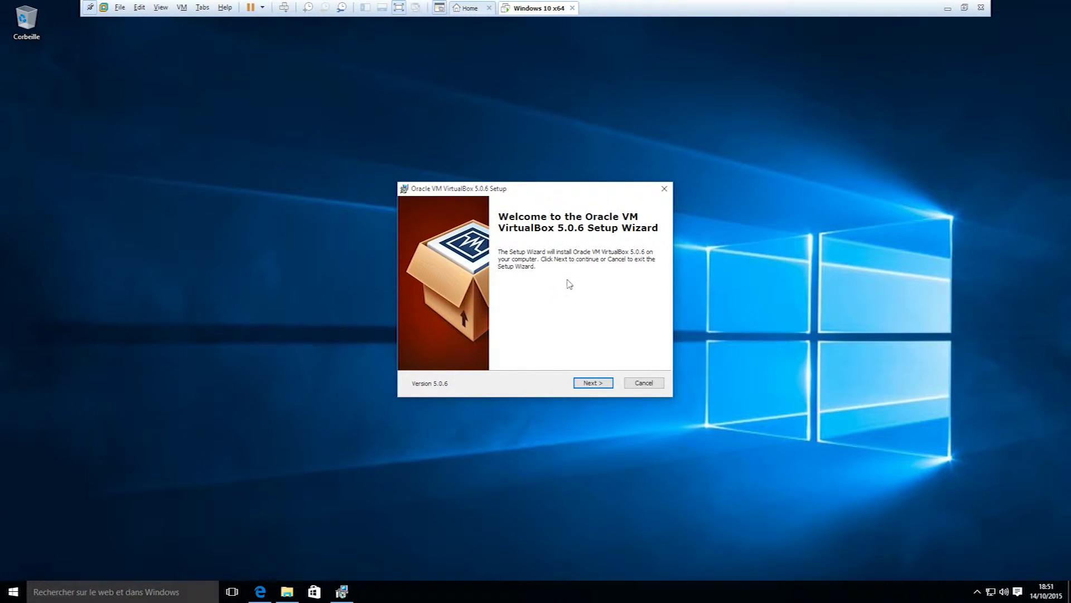
{"action": "left_click", "coordinate": [591, 383]}
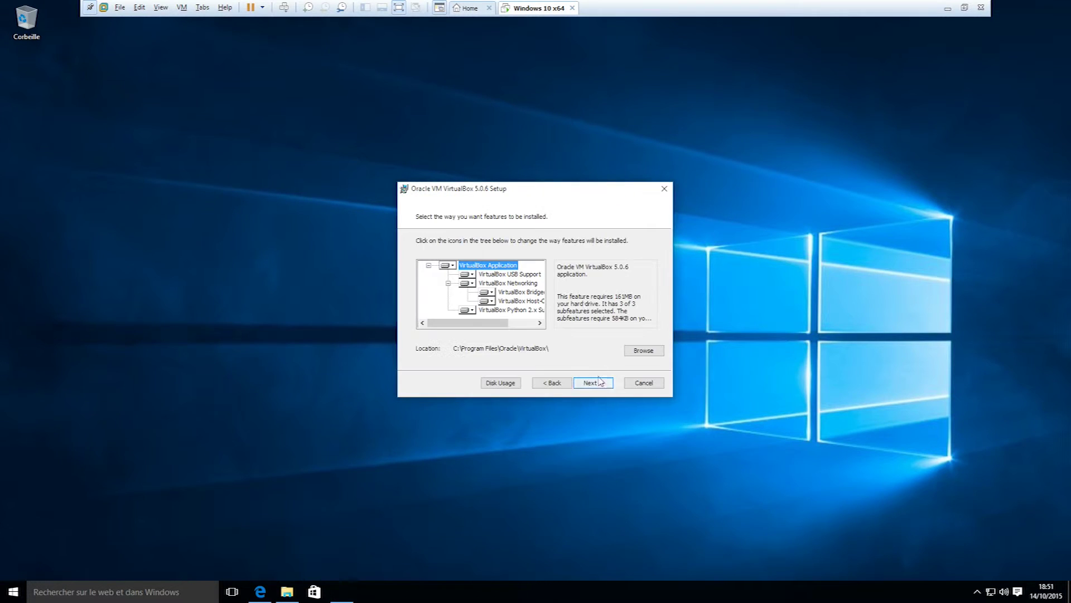
{"action": "left_click_drag", "start_coordinate": [485, 323], "coordinate": [549, 333]}
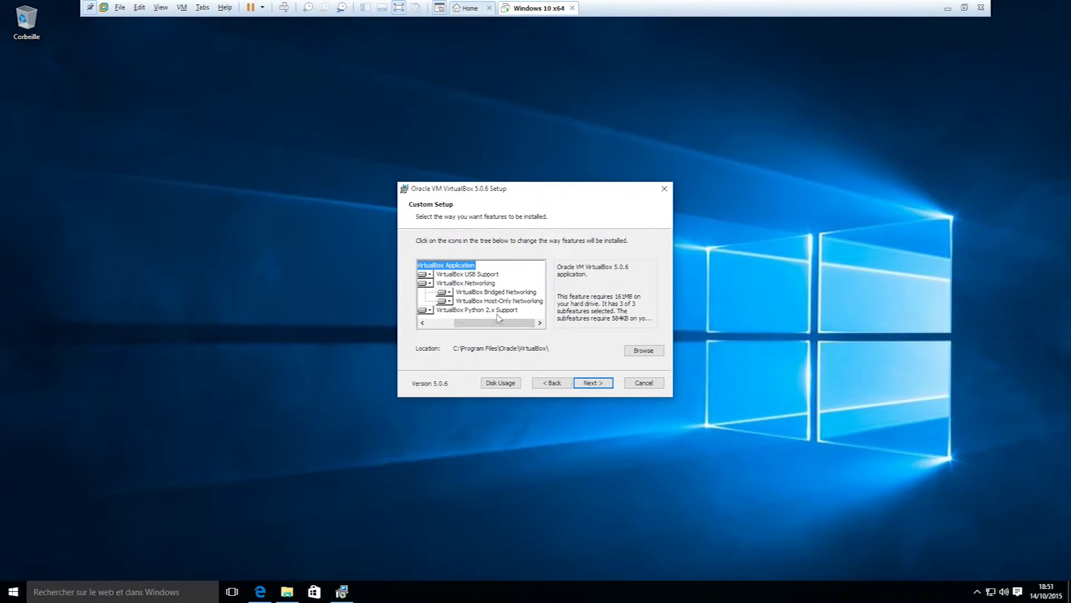
{"action": "left_click_drag", "start_coordinate": [494, 322], "coordinate": [468, 323]}
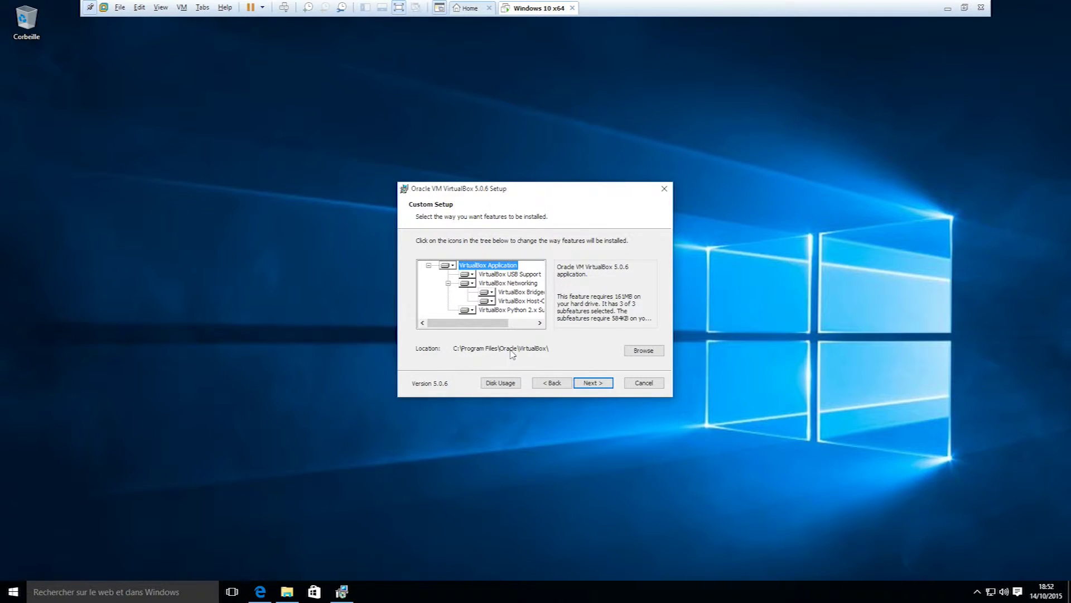
Step: Explore possible destination folders on the C: drive, including Program Files, and cancel the change of install location
{"action": "left_click", "coordinate": [643, 351]}
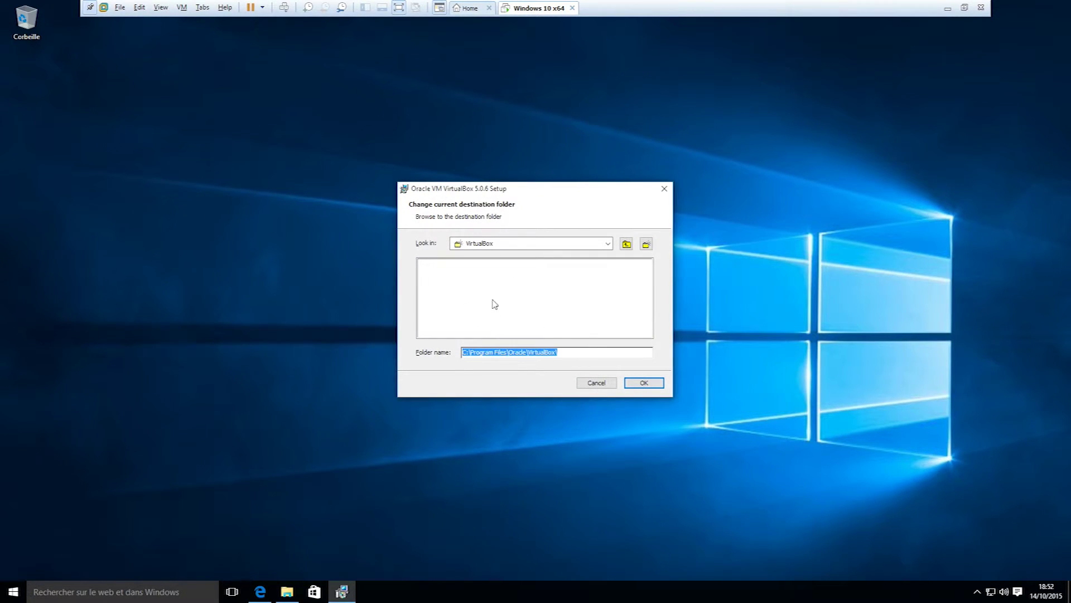
{"action": "left_click", "coordinate": [606, 244]}
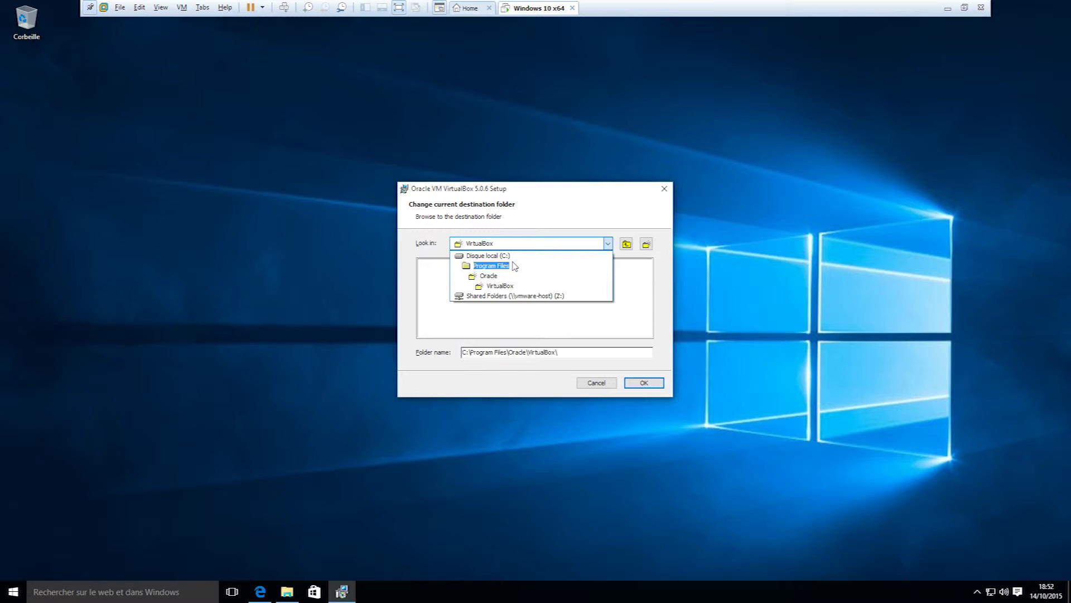
{"action": "key", "text": "Up"}
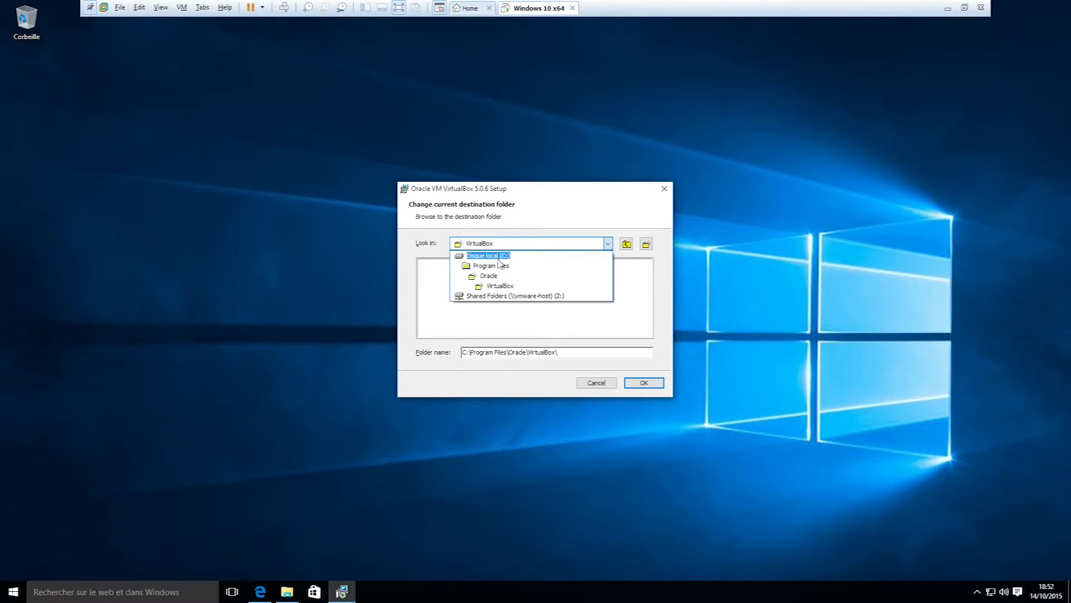
{"action": "left_click", "coordinate": [498, 259]}
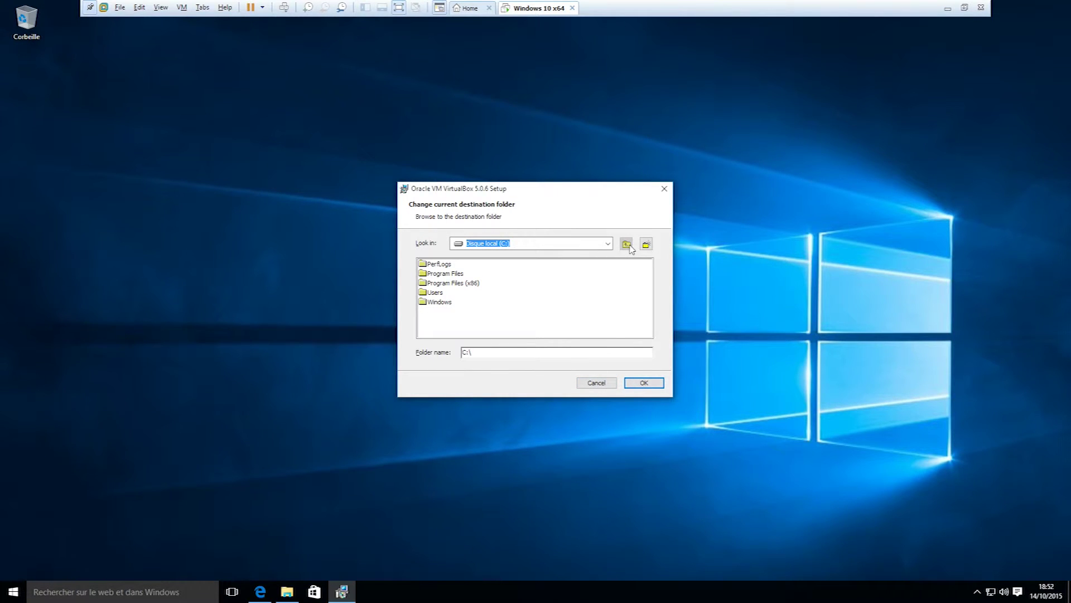
{"action": "left_click", "coordinate": [608, 243]}
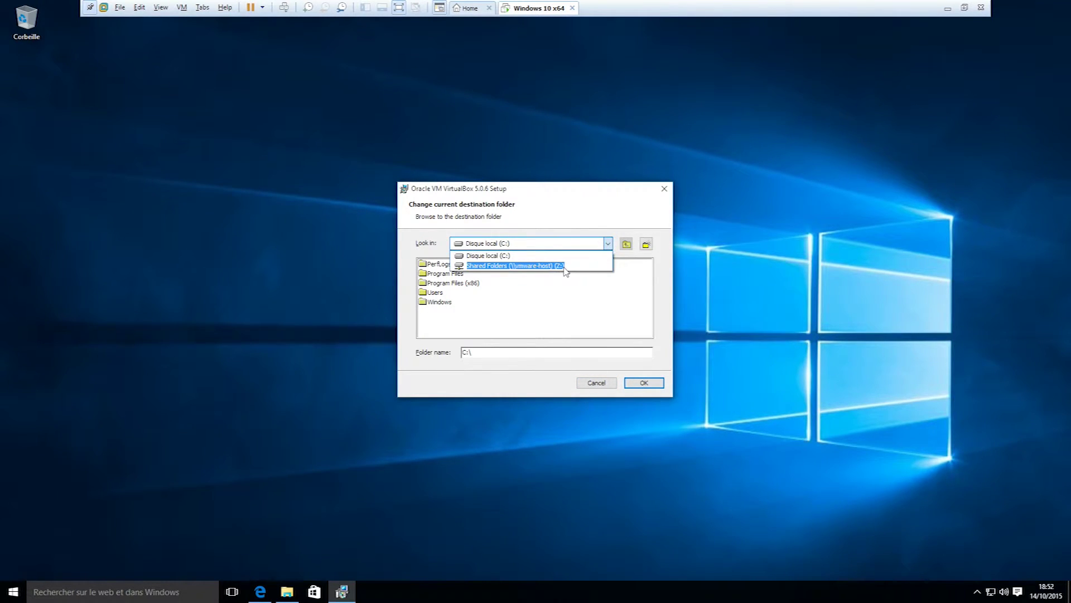
{"action": "left_click", "coordinate": [504, 257]}
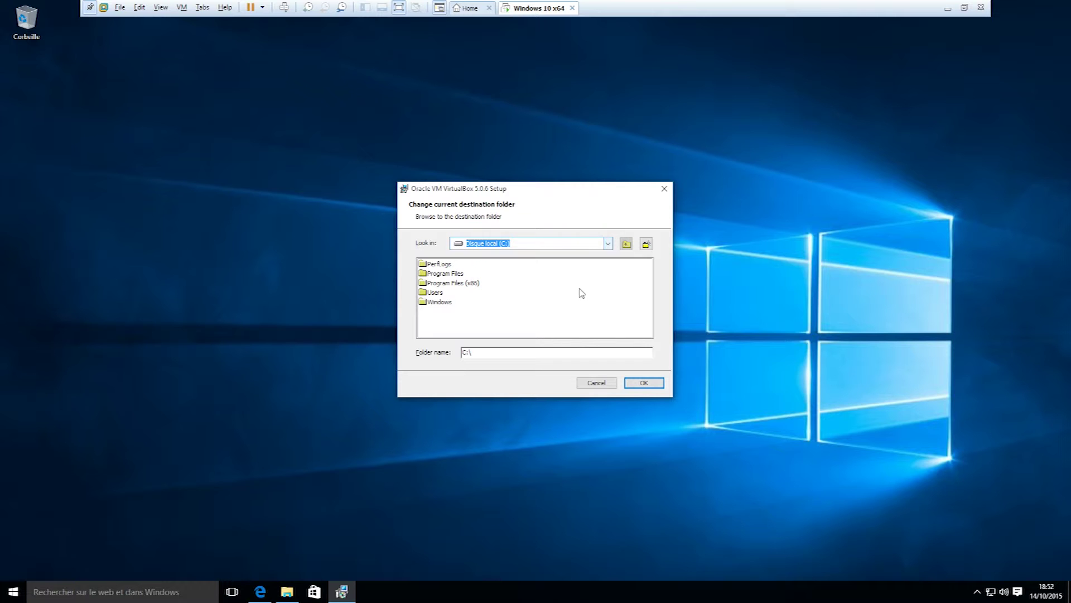
{"action": "double_click", "coordinate": [455, 283]}
{"action": "left_click", "coordinate": [569, 249]}
{"action": "left_click", "coordinate": [441, 262]}
{"action": "double_click", "coordinate": [441, 273]}
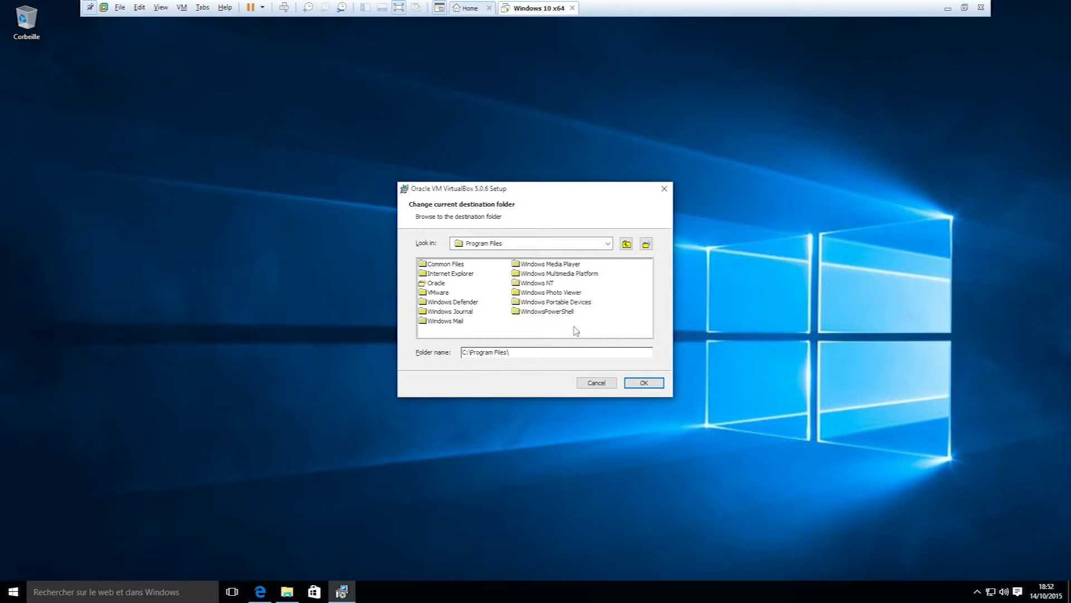
{"action": "left_click", "coordinate": [594, 383]}
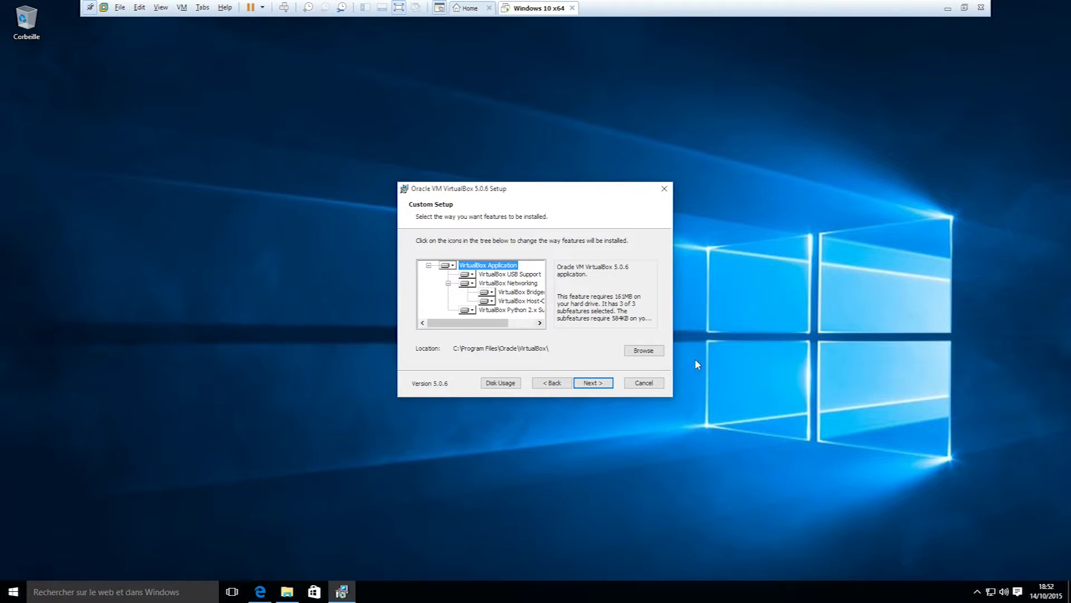
Step: Turn off the Quick Launch Bar shortcut while keeping the desktop shortcut and file associations, and accept the network interfaces warning
{"action": "left_click", "coordinate": [605, 387]}
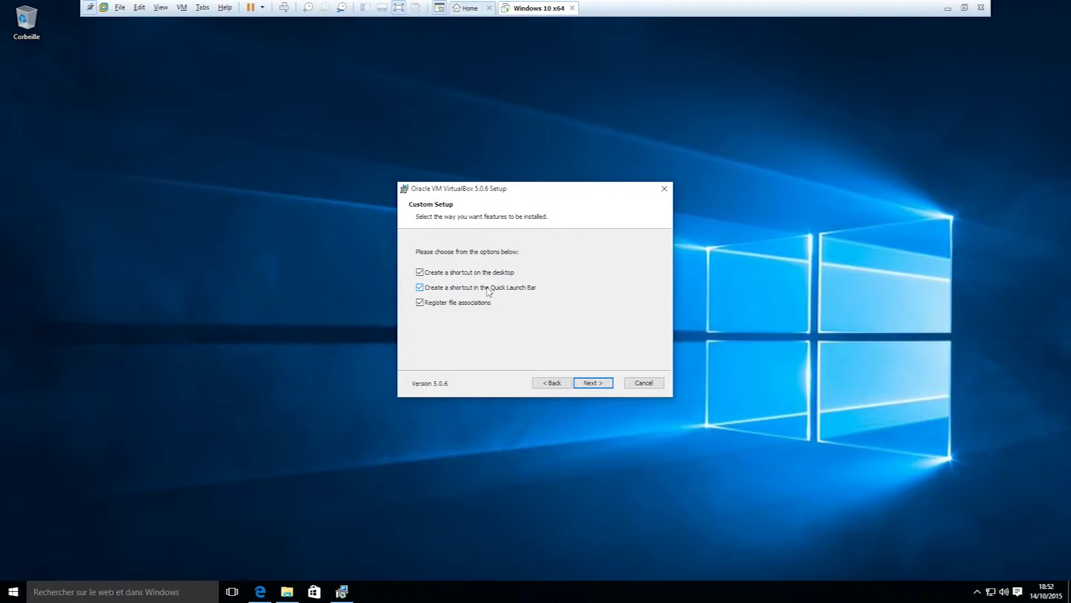
{"action": "left_click", "coordinate": [422, 289]}
{"action": "left_click", "coordinate": [603, 384]}
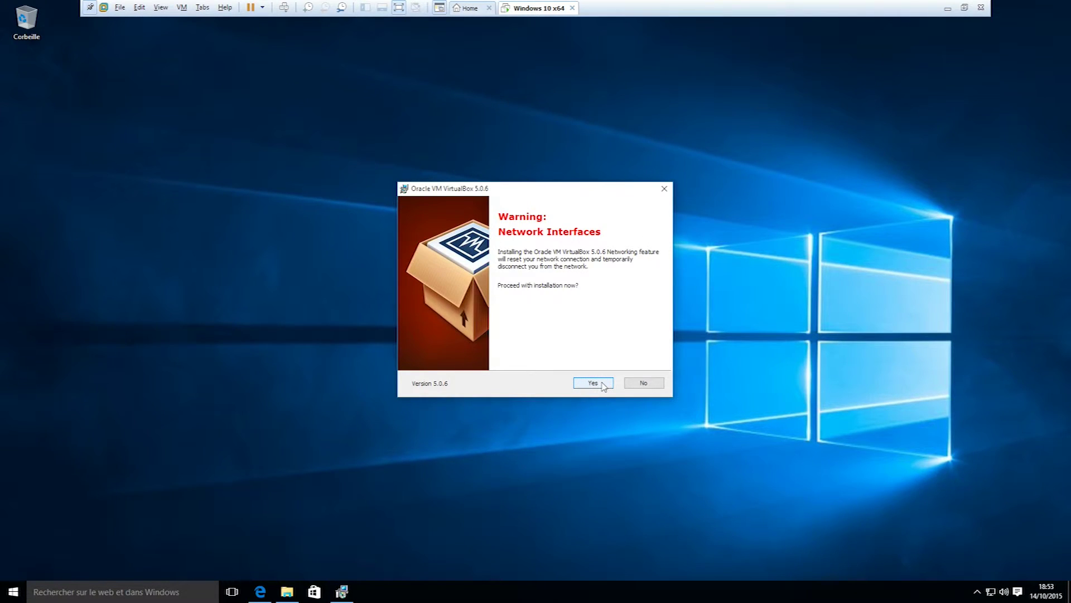
{"action": "left_click", "coordinate": [593, 383]}
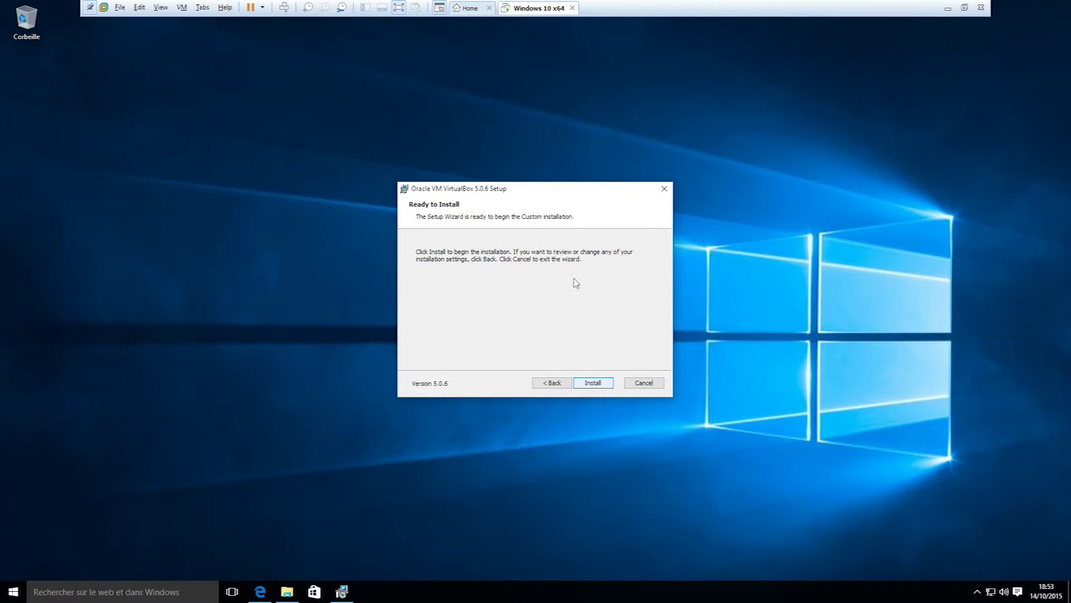
Step: Try to install VirtualBox 5.0.6, authorizing it in User Account Control, and dismiss the installer's error dialogs
{"action": "left_click", "coordinate": [597, 384]}
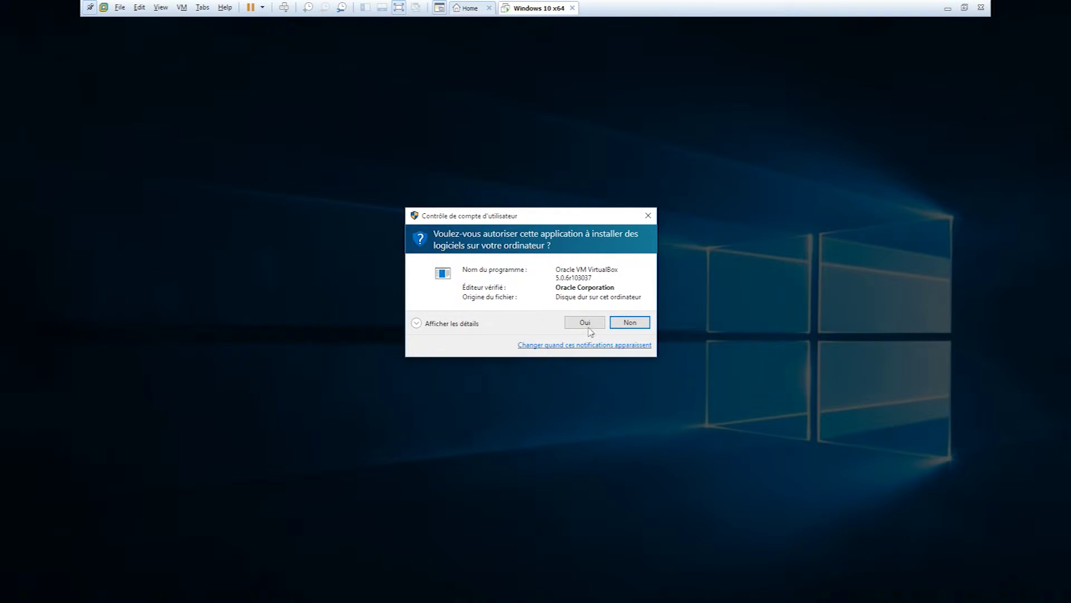
{"action": "left_click", "coordinate": [585, 322]}
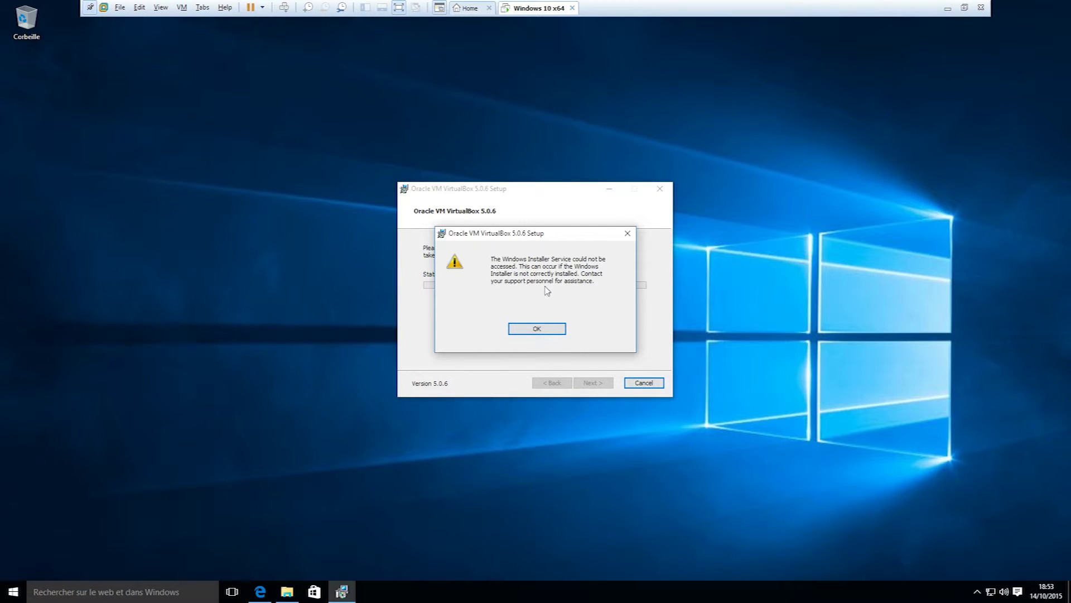
{"action": "left_click", "coordinate": [539, 329]}
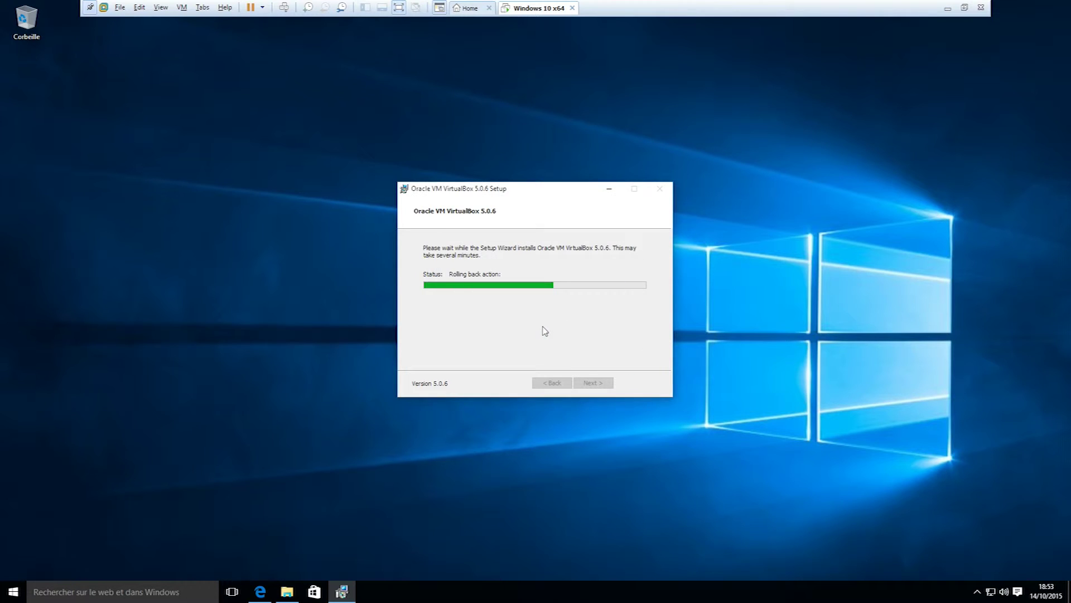
{"action": "left_click", "coordinate": [593, 383]}
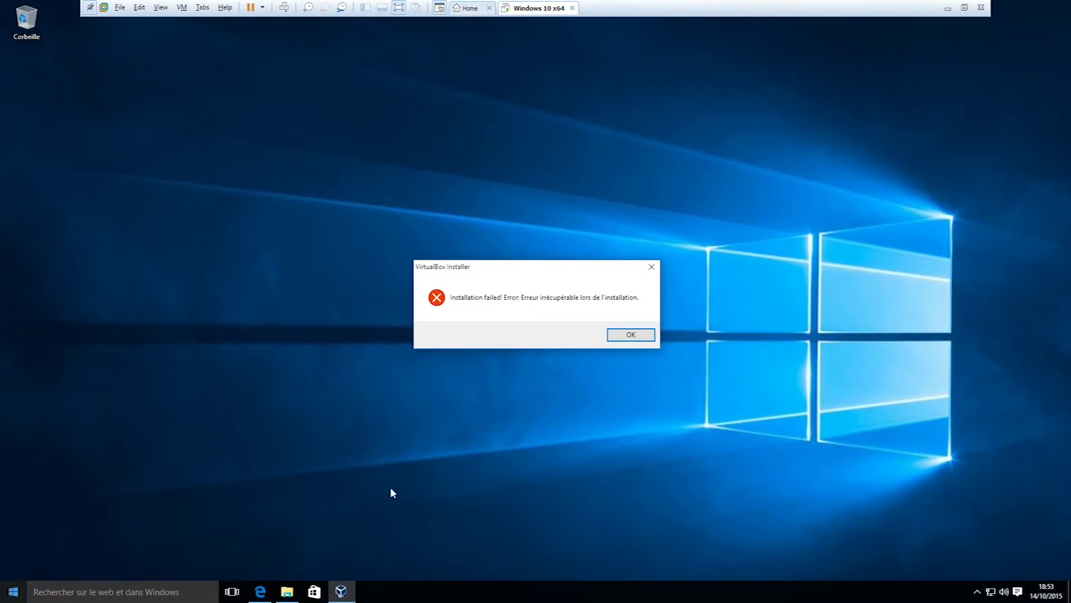
{"action": "left_click", "coordinate": [622, 337]}
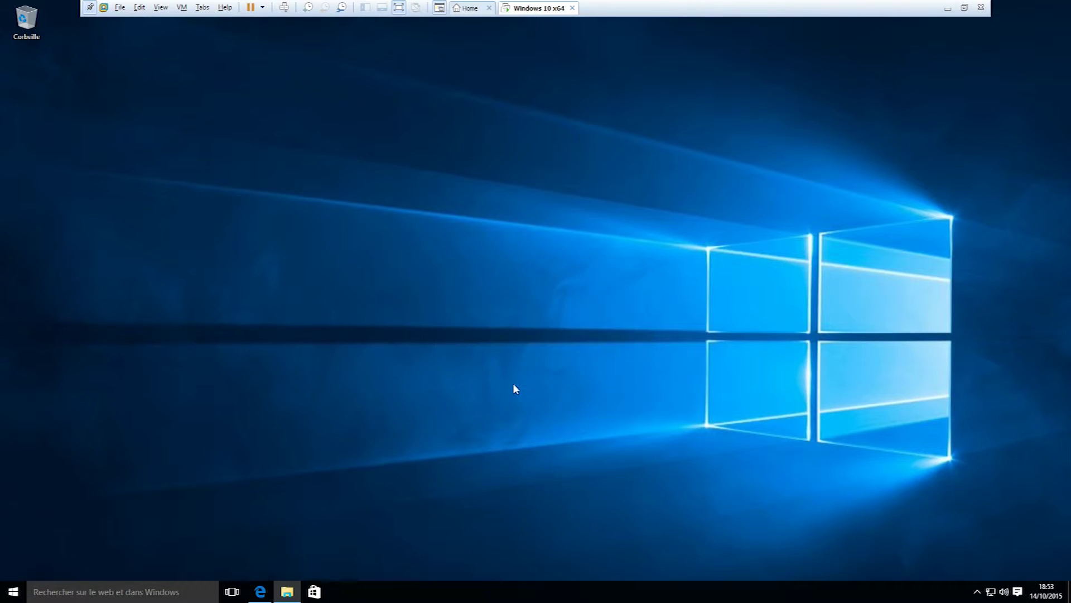
Step: Examine the full list of applications installed on Windows, closing it when done
{"action": "left_click", "coordinate": [13, 592]}
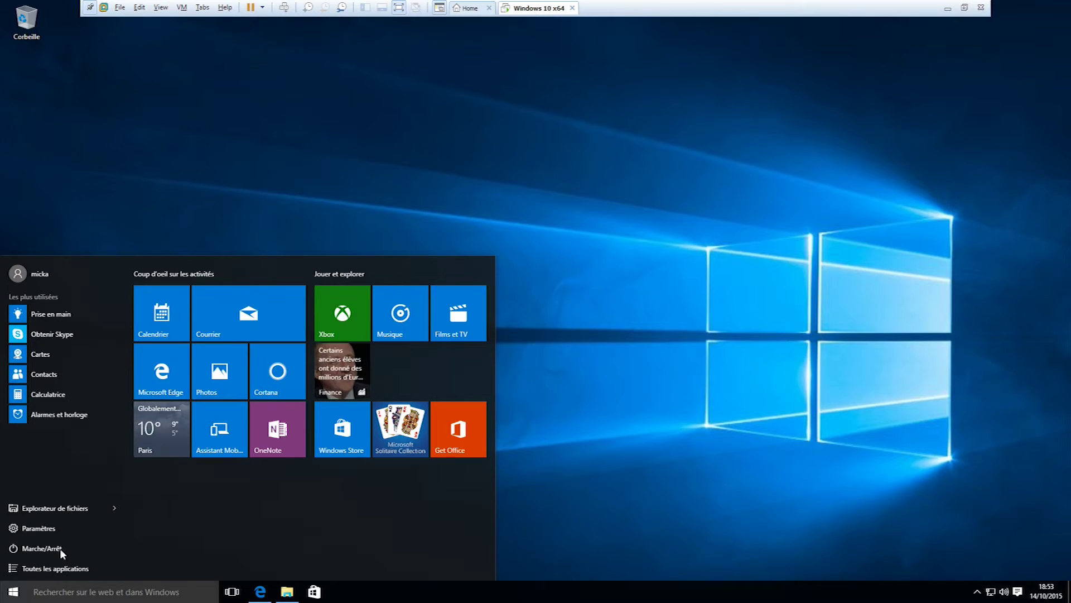
{"action": "left_click", "coordinate": [66, 568]}
{"action": "scroll", "coordinate": [96, 454], "scroll_direction": "down", "scroll_amount": 5}
{"action": "left_click_drag", "start_coordinate": [124, 360], "coordinate": [115, 471]}
{"action": "scroll", "coordinate": [114, 486], "scroll_direction": "down", "scroll_amount": 3}
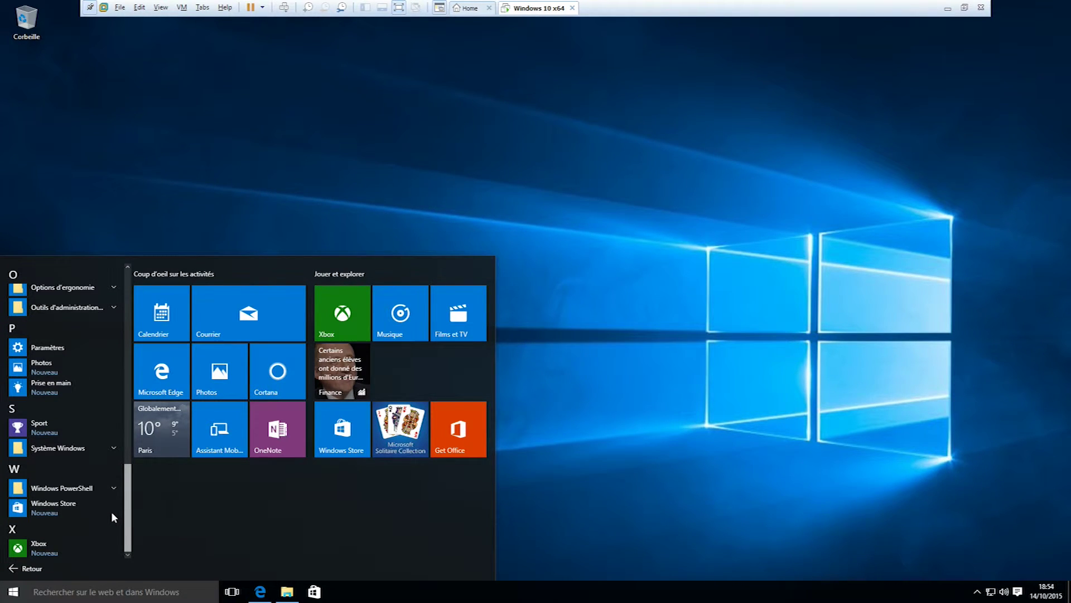
{"action": "scroll", "coordinate": [111, 512], "scroll_direction": "up", "scroll_amount": 10}
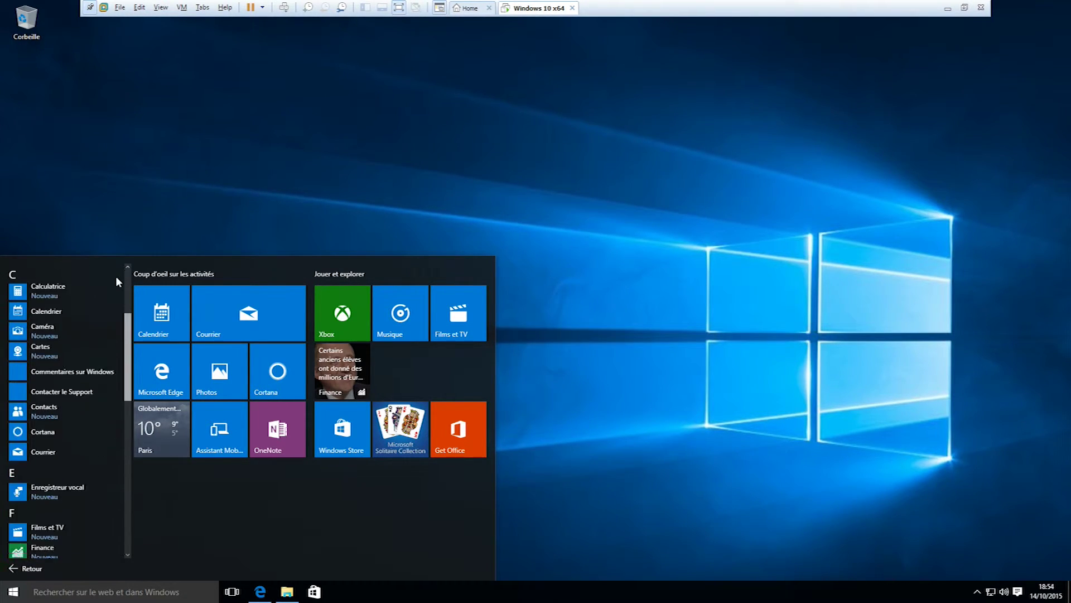
{"action": "left_click", "coordinate": [623, 328]}
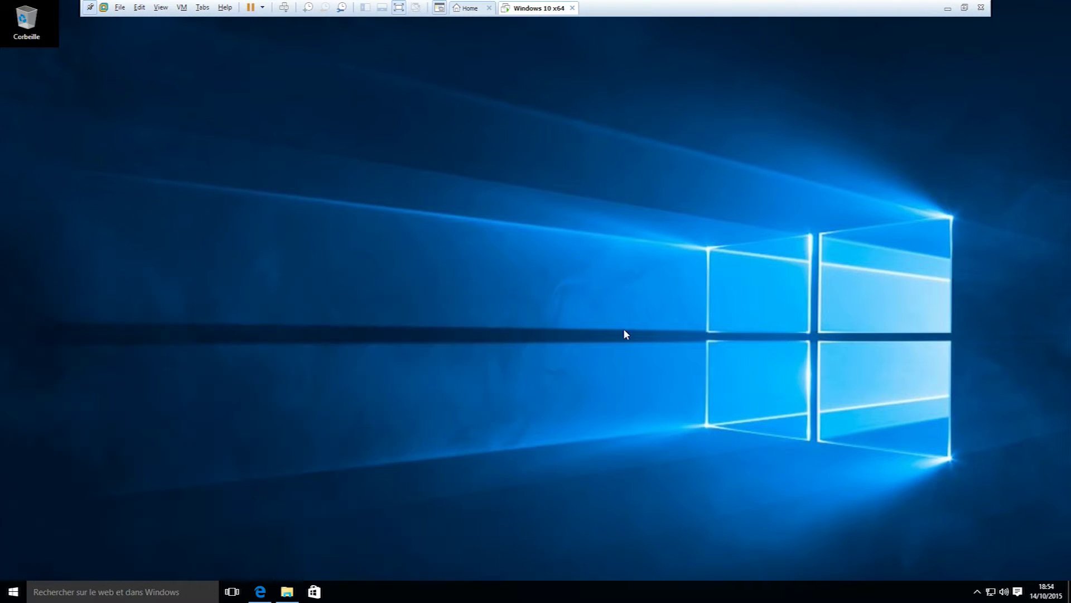
Step: Relaunch VirtualBox-5.0.6-103037-Win.exe from Edge's download history and minimize the browser
{"action": "left_click", "coordinate": [260, 592]}
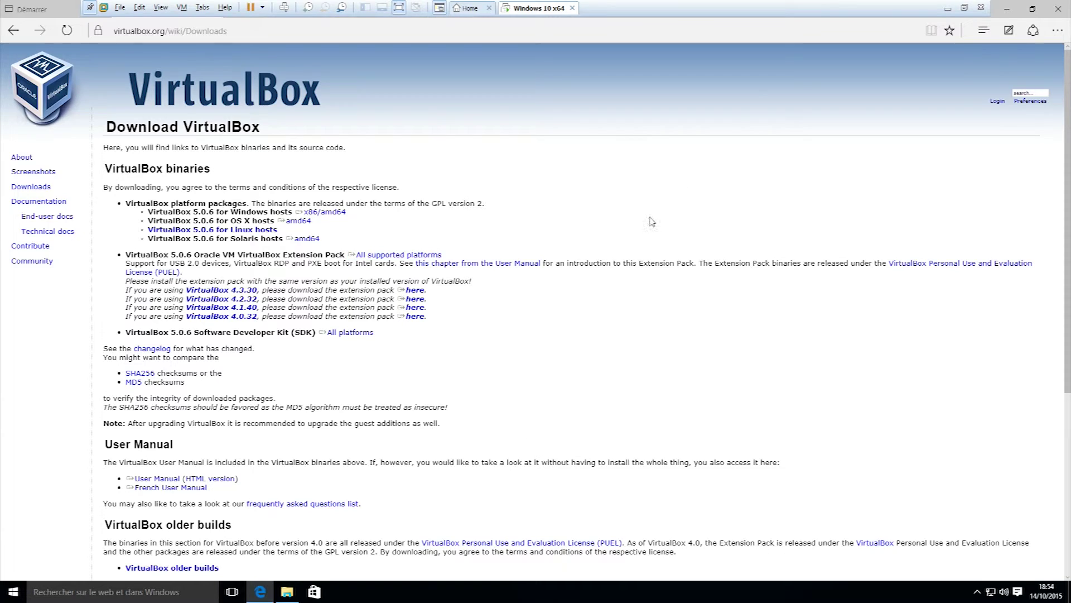
{"action": "left_click", "coordinate": [1057, 31]}
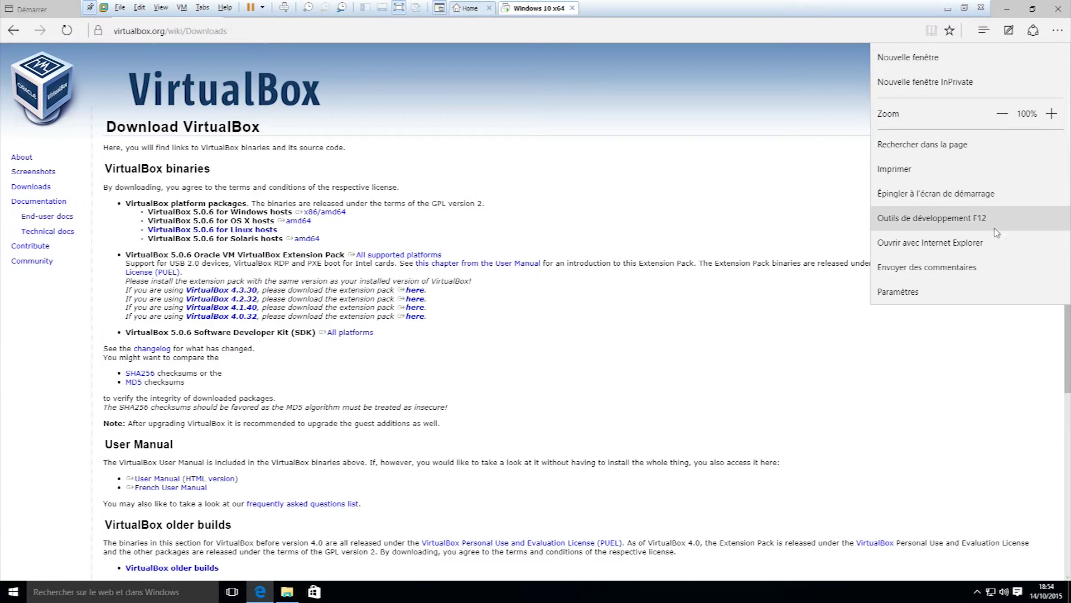
{"action": "left_click", "coordinate": [983, 34]}
{"action": "left_click", "coordinate": [983, 33]}
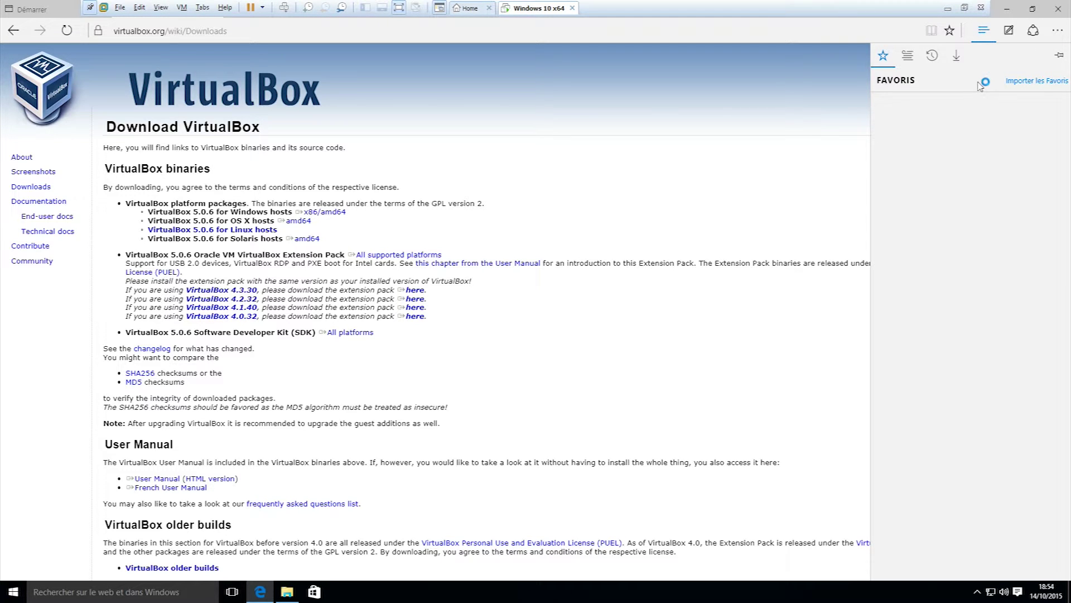
{"action": "left_click", "coordinate": [909, 55]}
{"action": "left_click", "coordinate": [957, 56]}
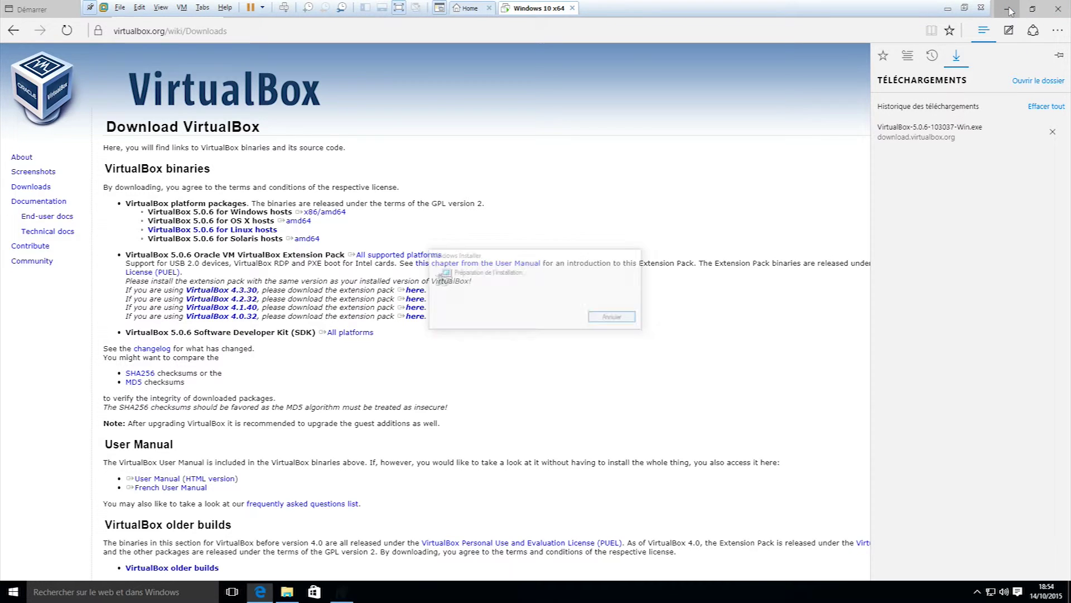
{"action": "left_click", "coordinate": [1010, 9]}
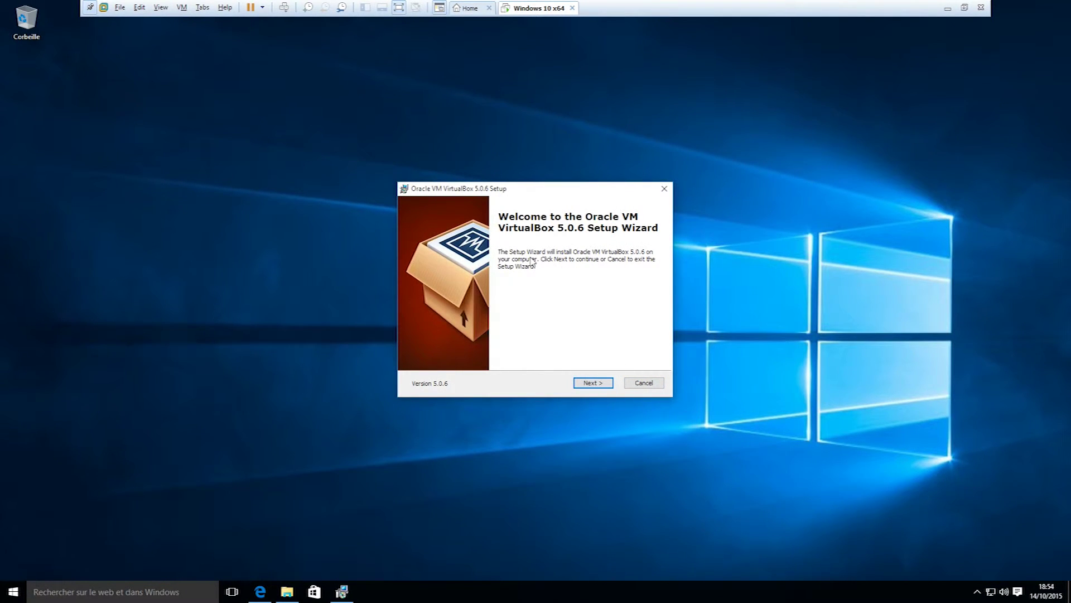
Step: Accept the default features and location in the relaunched wizard, exclude the Quick Launch Bar shortcut and agree to the network reset
{"action": "left_click", "coordinate": [574, 385]}
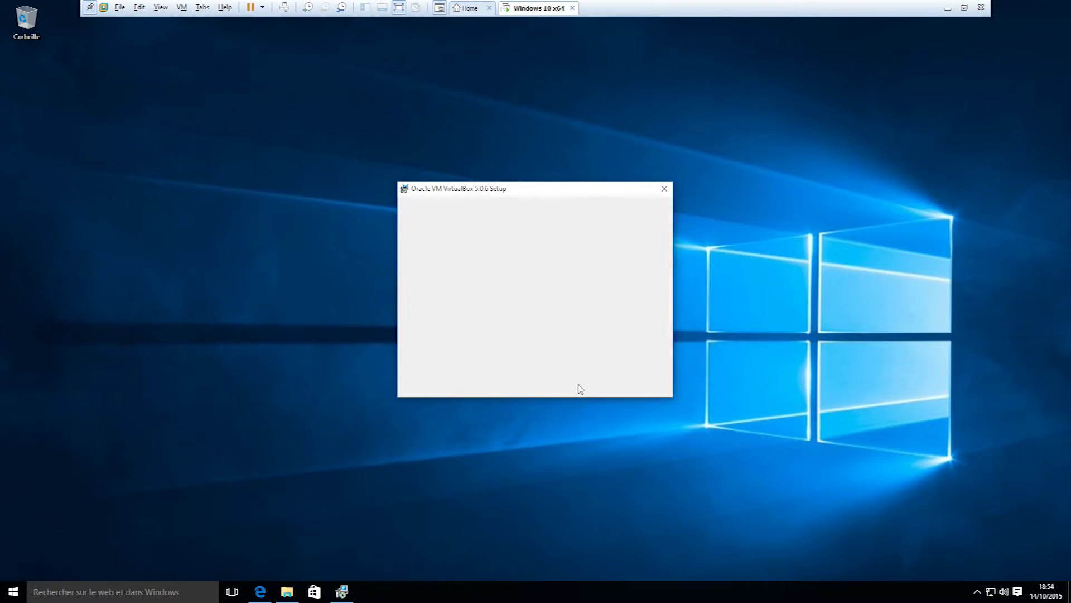
{"action": "left_click_drag", "start_coordinate": [505, 326], "coordinate": [531, 326]}
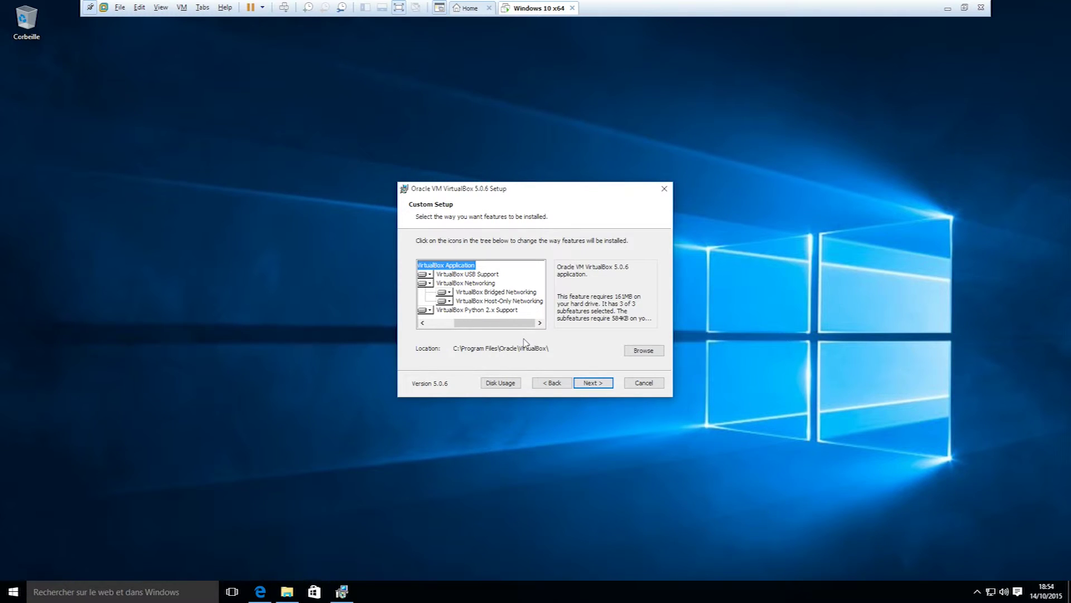
{"action": "left_click", "coordinate": [600, 385]}
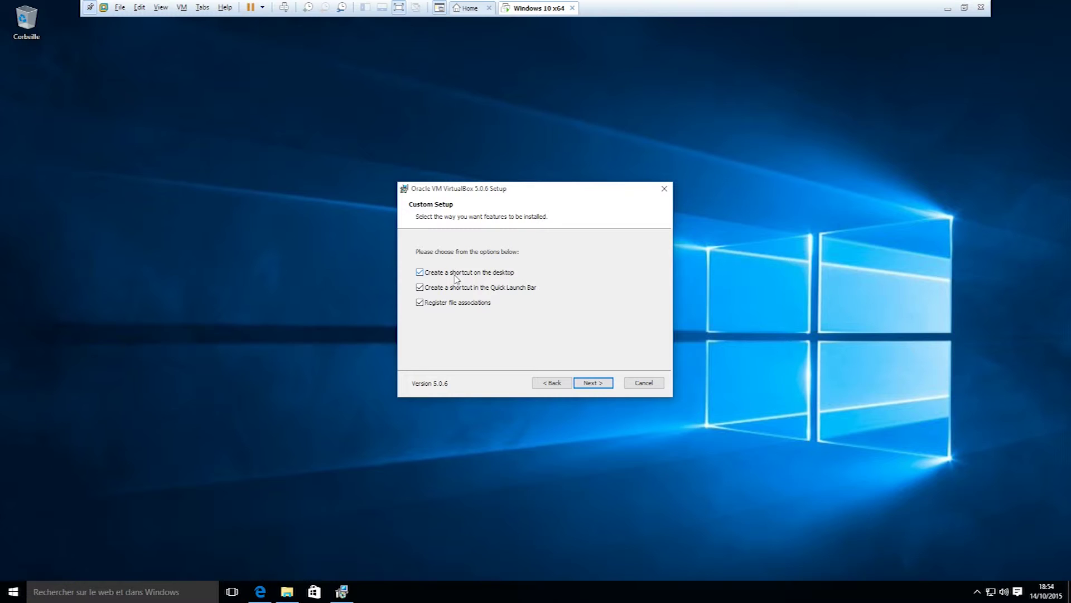
{"action": "left_click", "coordinate": [421, 288]}
{"action": "left_click", "coordinate": [596, 384]}
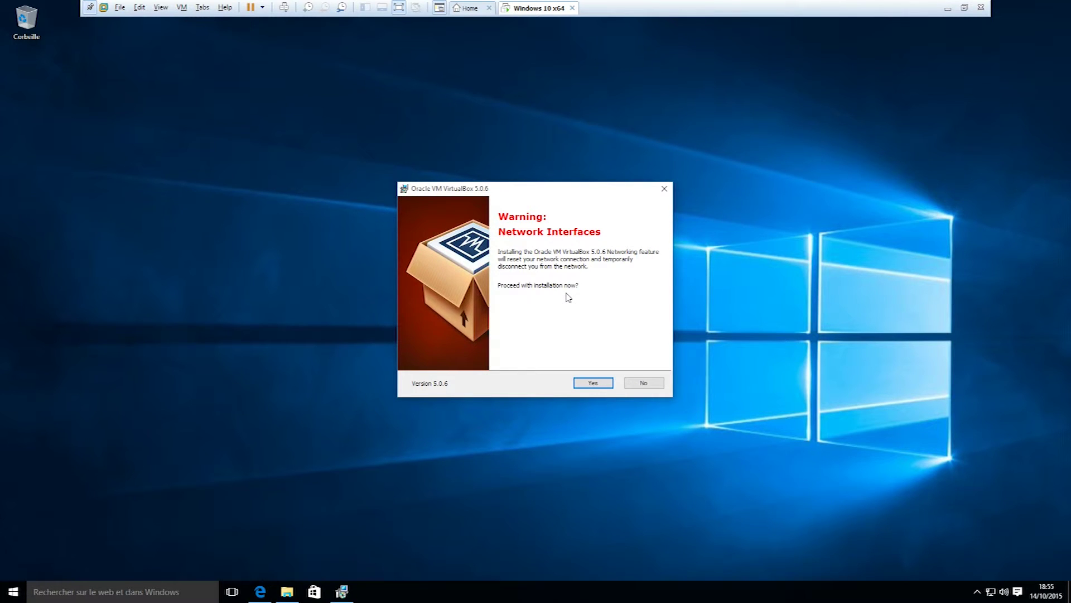
{"action": "left_click", "coordinate": [596, 385]}
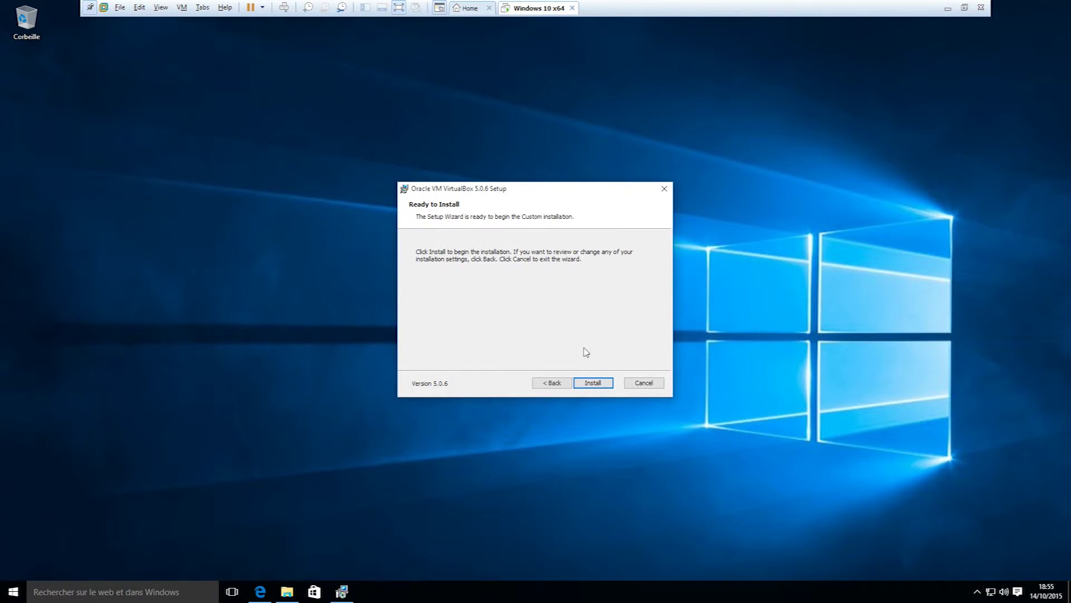
Step: Run the VirtualBox 5.0.6 installation, authorizing it and the Oracle USB device software, then finish with VirtualBox started and maximize its window
{"action": "left_click", "coordinate": [598, 382]}
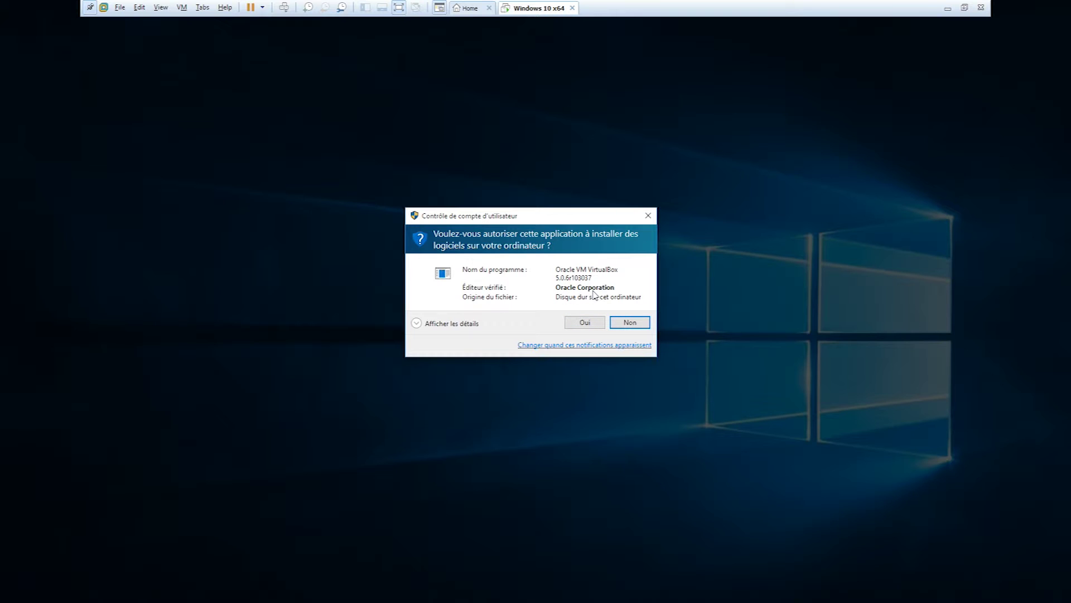
{"action": "left_click", "coordinate": [578, 323]}
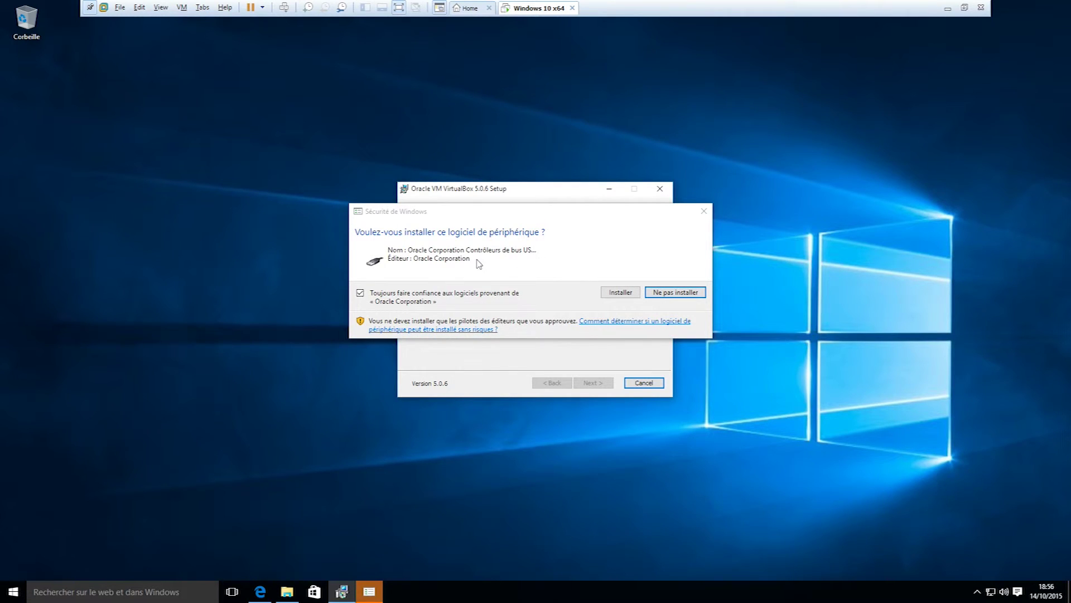
{"action": "left_click", "coordinate": [622, 294]}
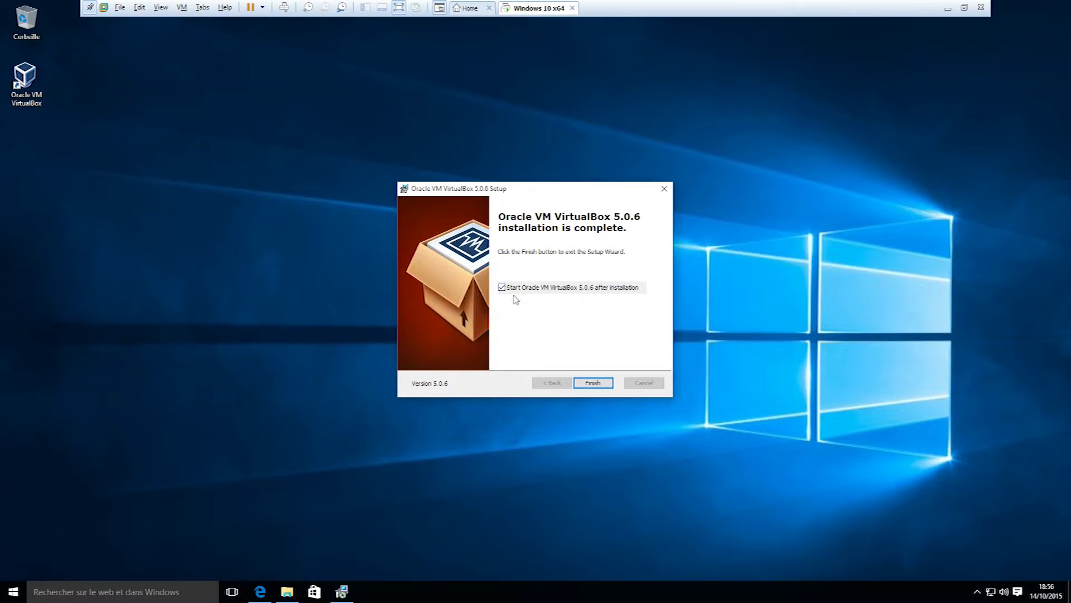
{"action": "left_click", "coordinate": [594, 384]}
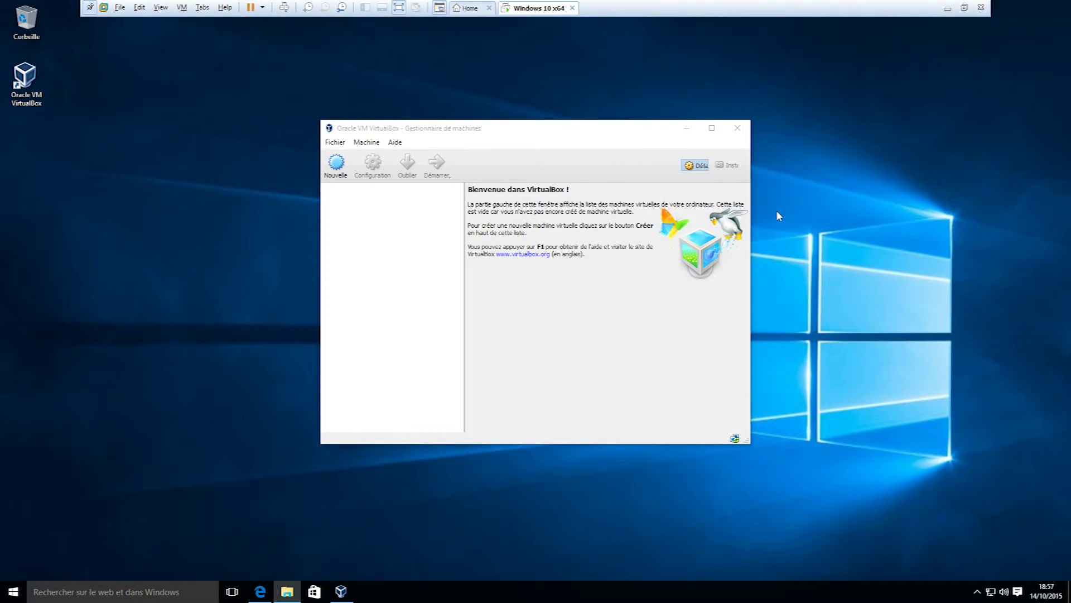
{"action": "left_click", "coordinate": [711, 128]}
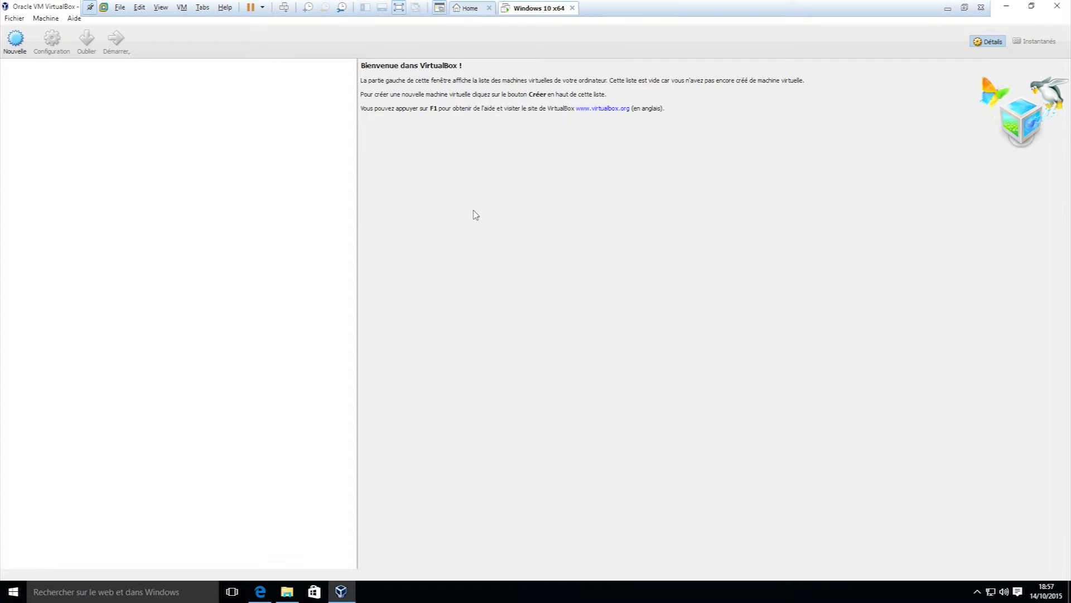
Step: Check the default machine folder in VirtualBox's global preferences and close them
{"action": "left_click", "coordinate": [14, 19]}
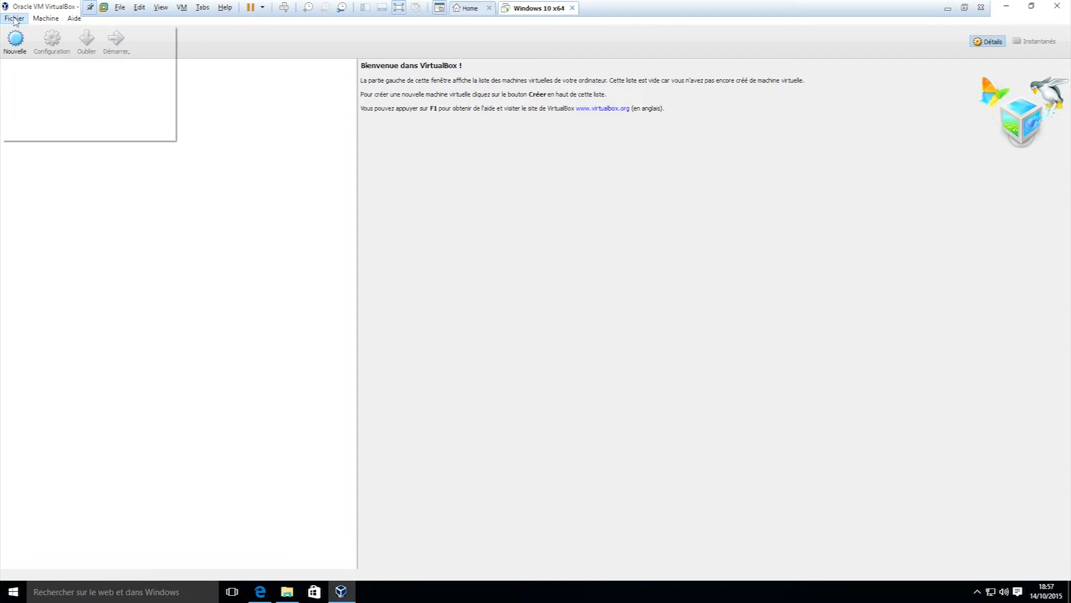
{"action": "left_click", "coordinate": [38, 22]}
{"action": "mouse_move", "coordinate": [15, 21]}
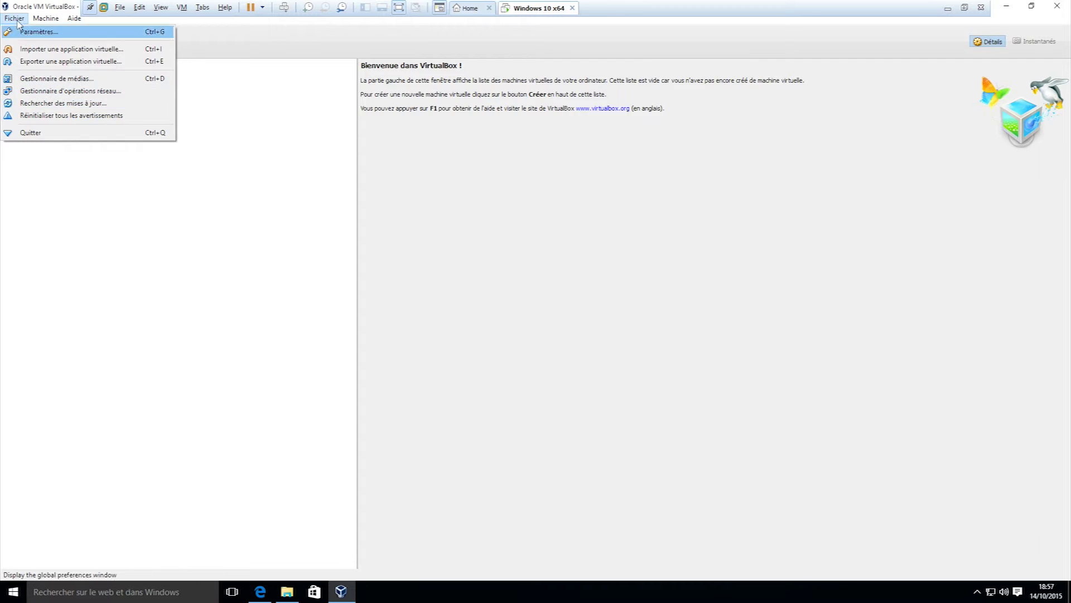
{"action": "left_click", "coordinate": [38, 32]}
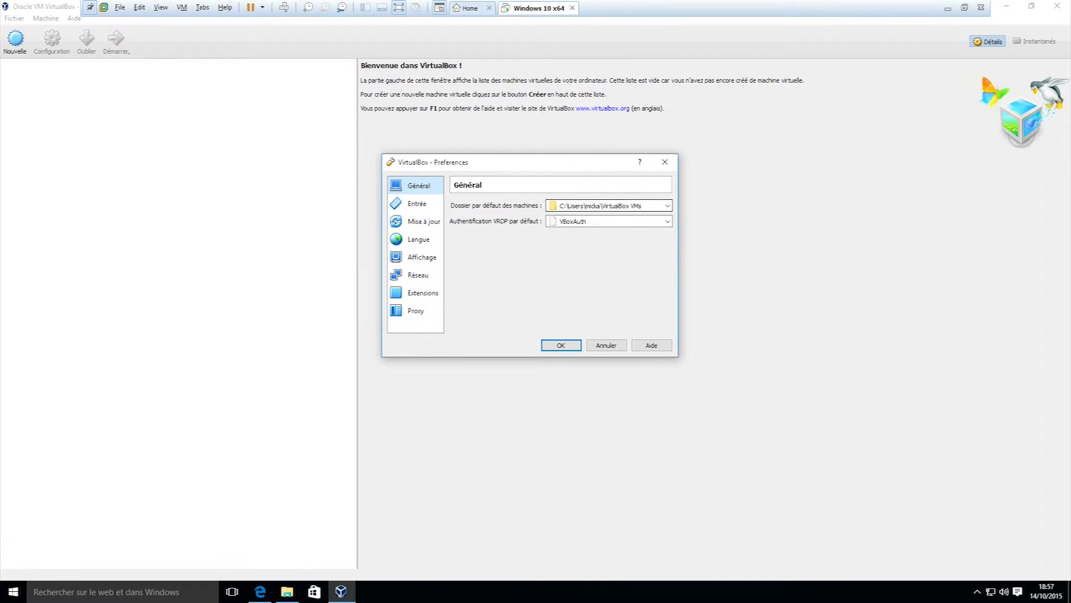
{"action": "left_click", "coordinate": [611, 206]}
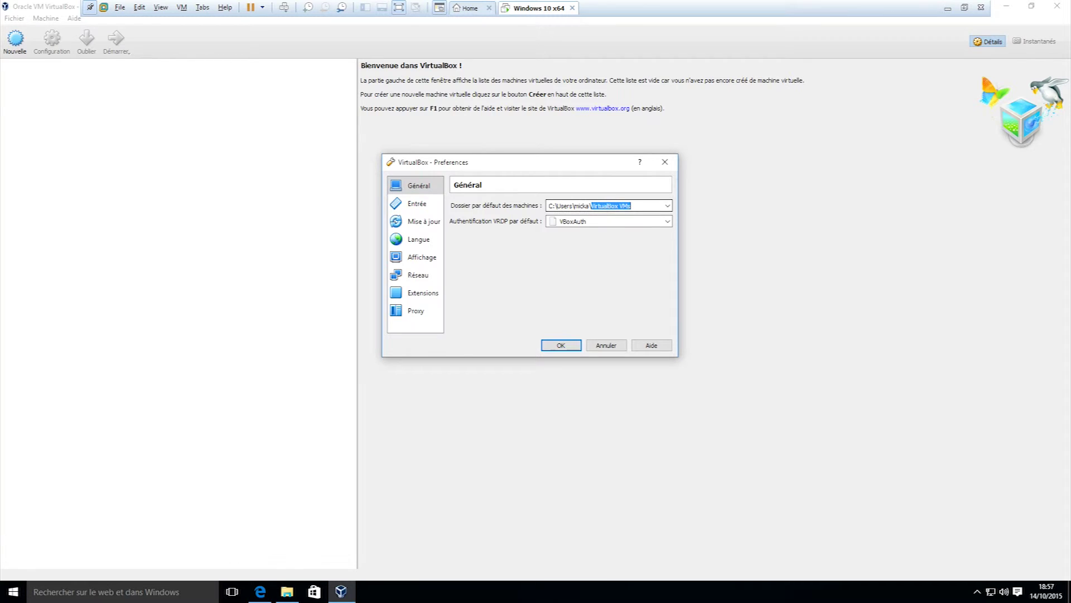
{"action": "left_click", "coordinate": [561, 345]}
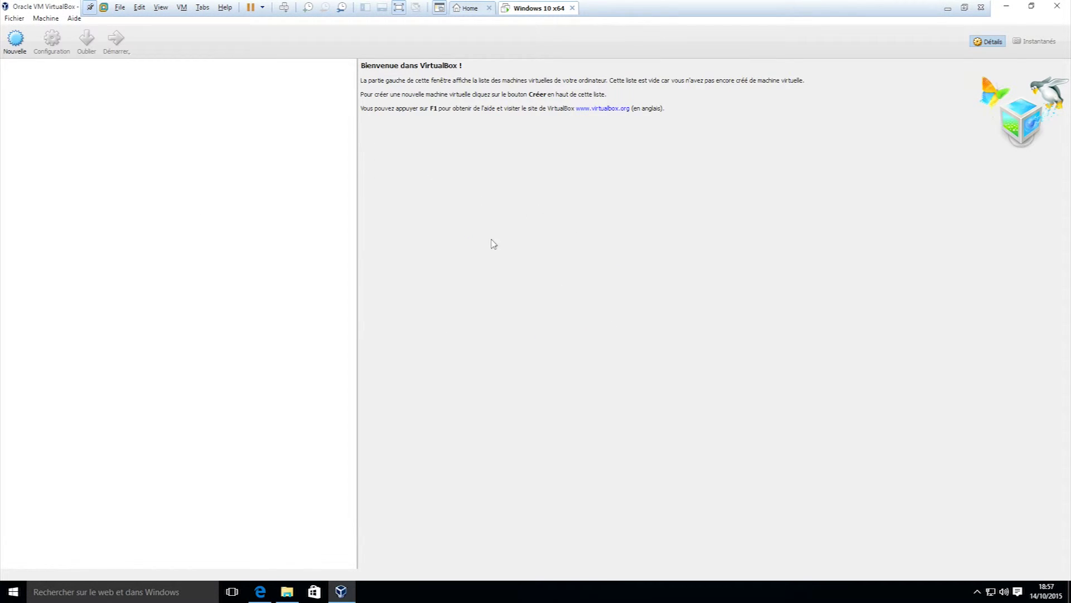
{"action": "left_click", "coordinate": [42, 21]}
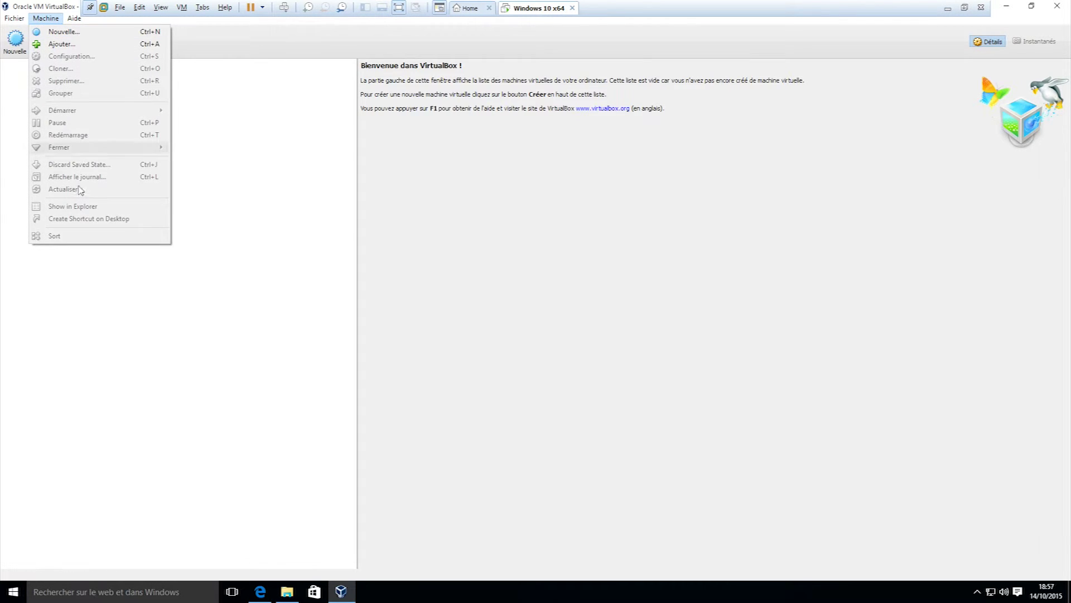
{"action": "left_click", "coordinate": [53, 20]}
{"action": "left_click", "coordinate": [74, 18]}
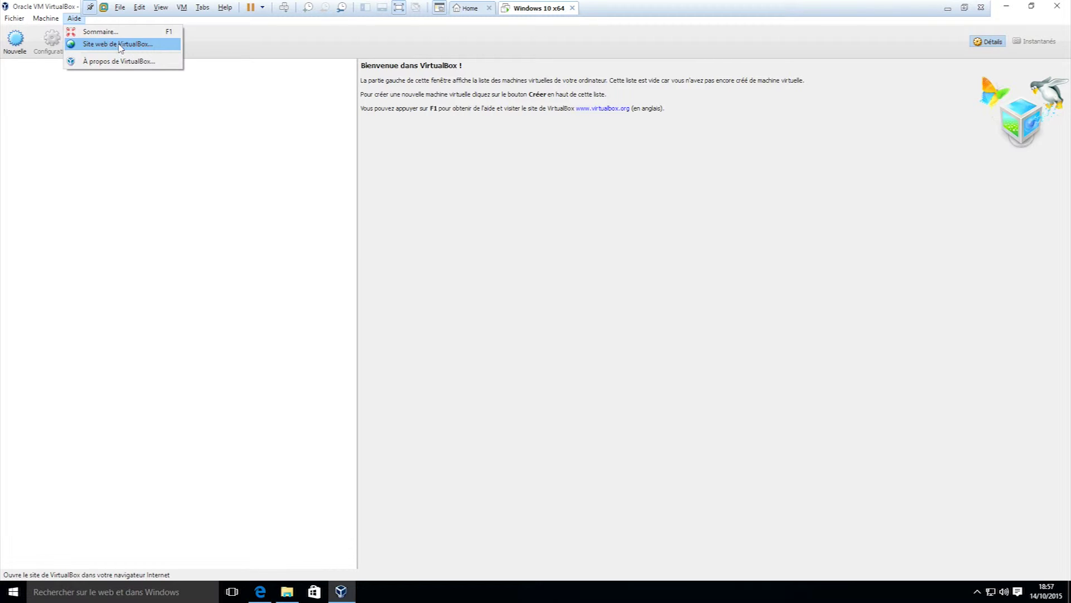
{"action": "left_click", "coordinate": [93, 159]}
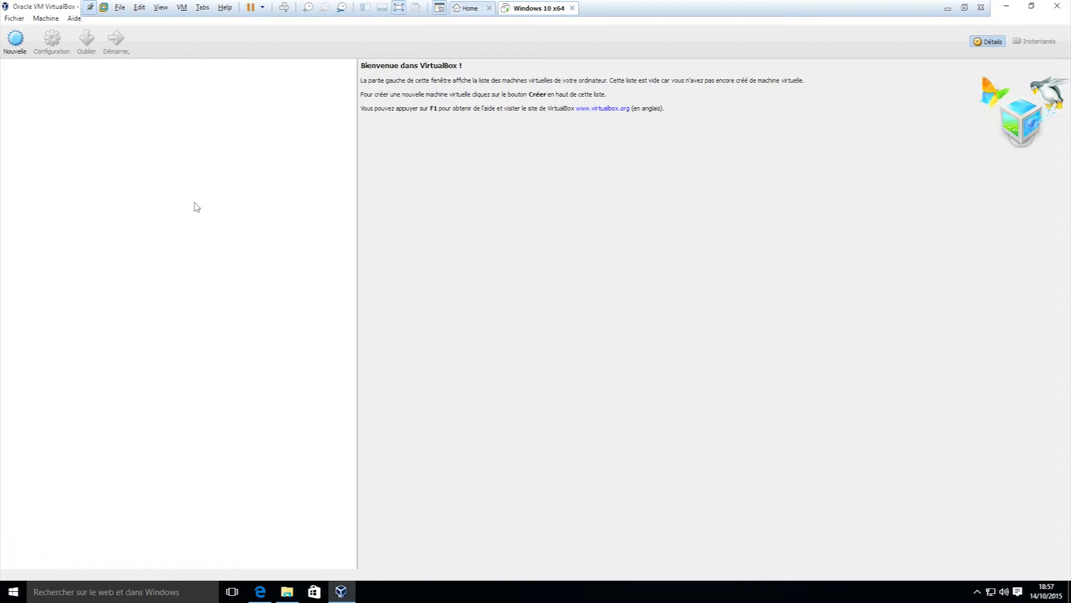
Step: Start a new virtual machine named WinXp with type Microsoft Windows and version Windows XP (32-bit)
{"action": "left_click", "coordinate": [16, 45]}
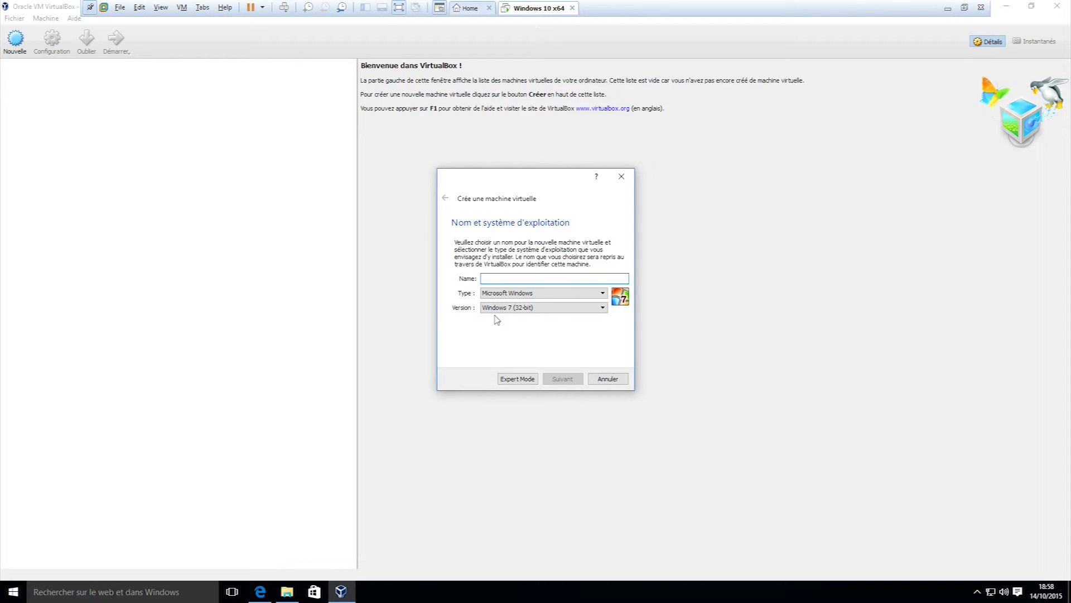
{"action": "type", "text": "WinXp"}
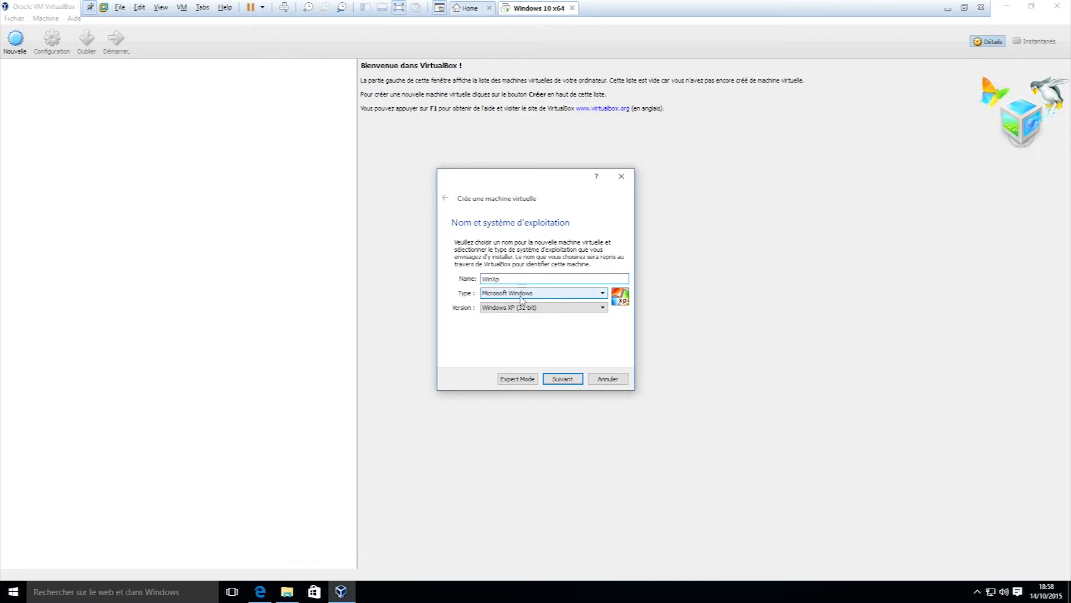
{"action": "left_click", "coordinate": [603, 296]}
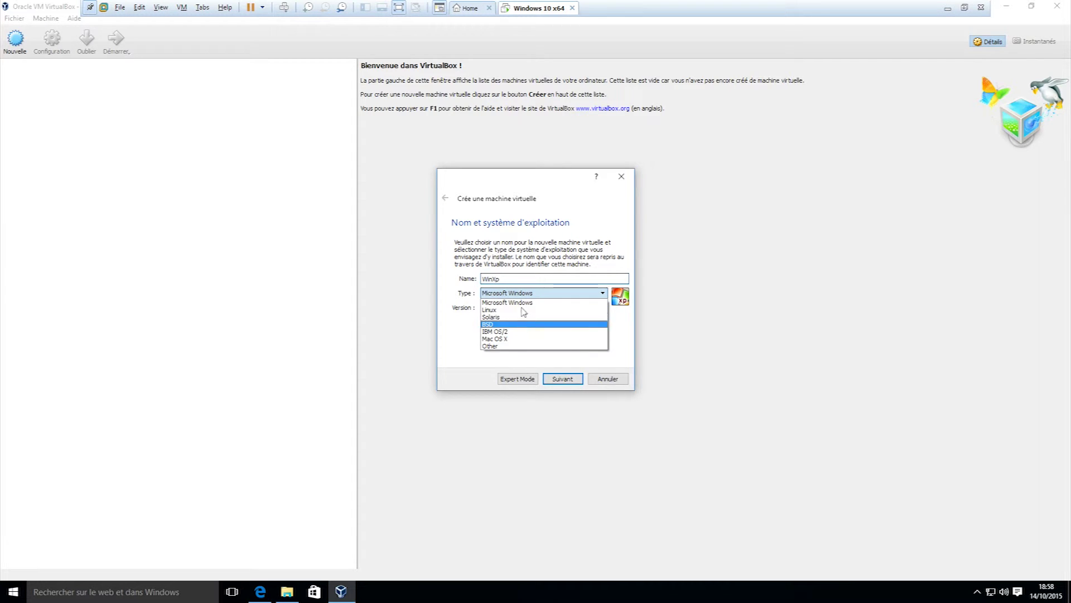
{"action": "left_click", "coordinate": [524, 305]}
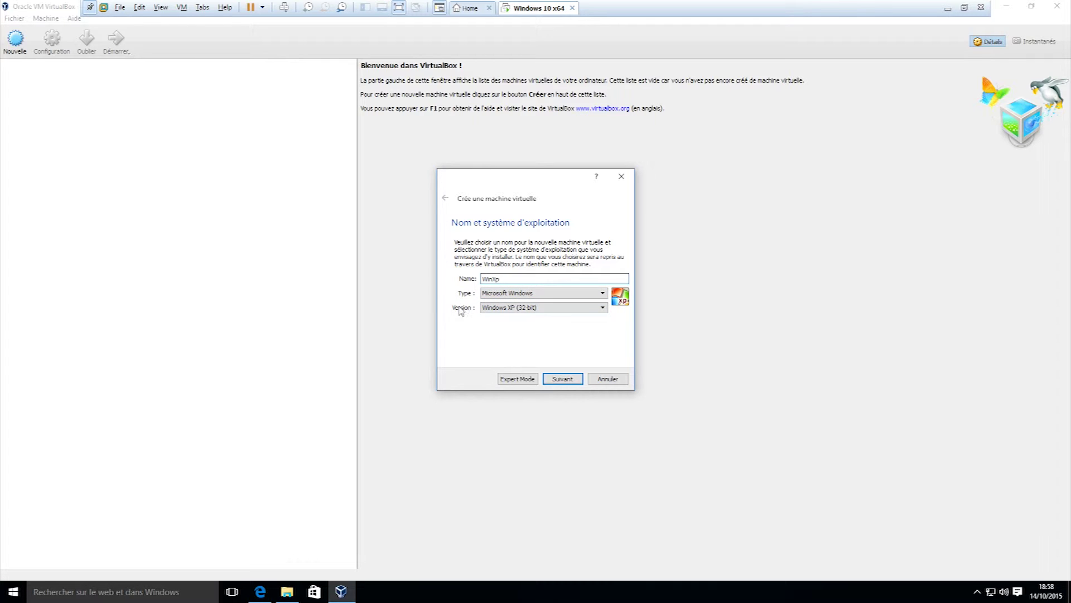
{"action": "left_click", "coordinate": [603, 308]}
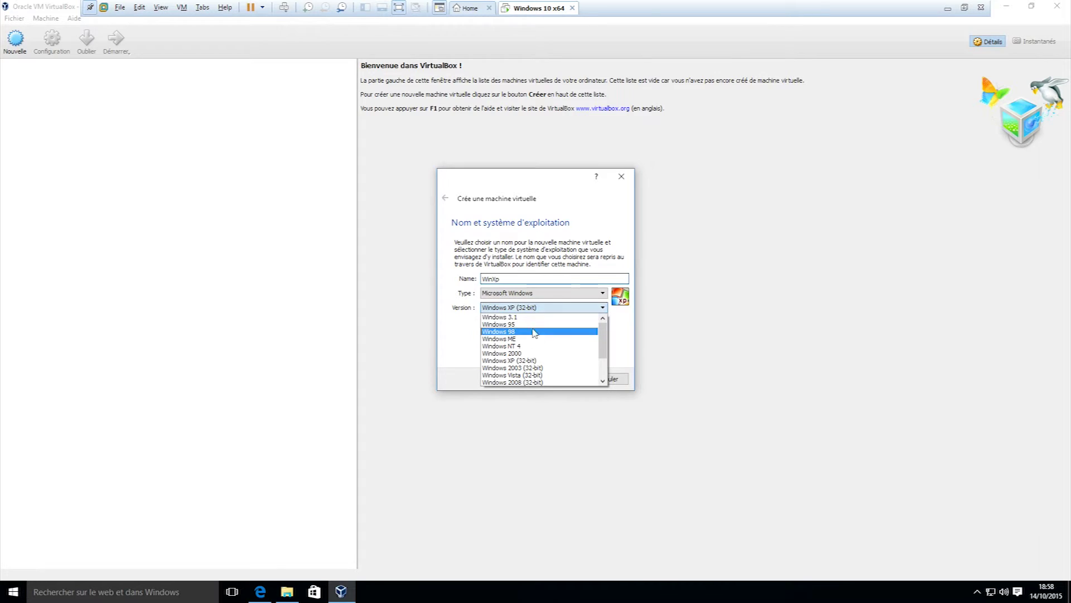
{"action": "left_click", "coordinate": [533, 362]}
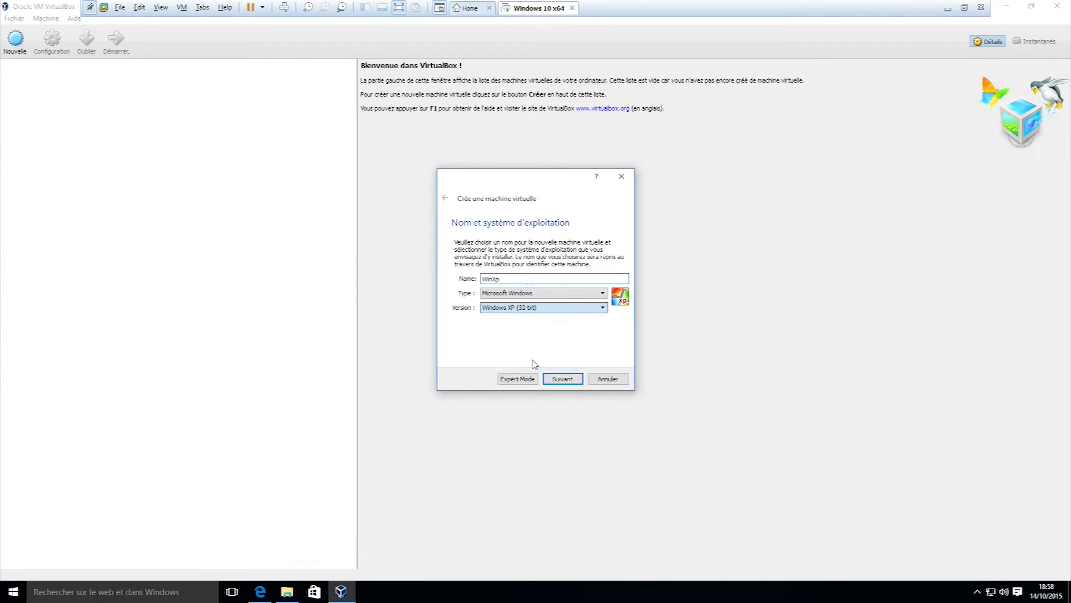
Step: Look through the Windows versions offered for the new machine, keeping Windows XP (32-bit) selected
{"action": "left_click", "coordinate": [603, 308]}
{"action": "scroll", "coordinate": [603, 357], "scroll_direction": "down", "scroll_amount": 3}
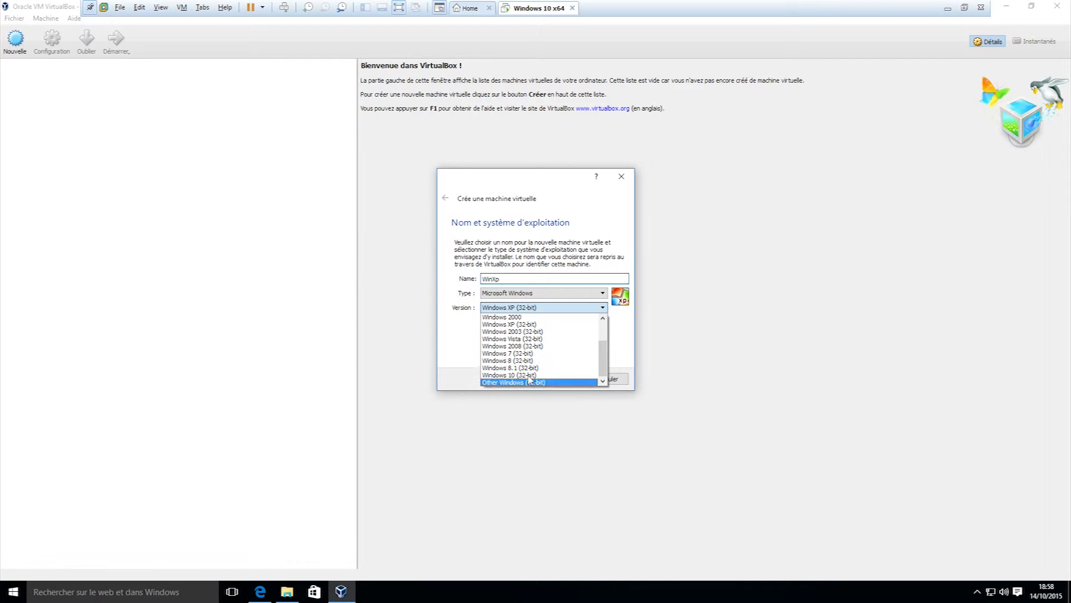
{"action": "left_click_drag", "start_coordinate": [601, 348], "coordinate": [600, 330]}
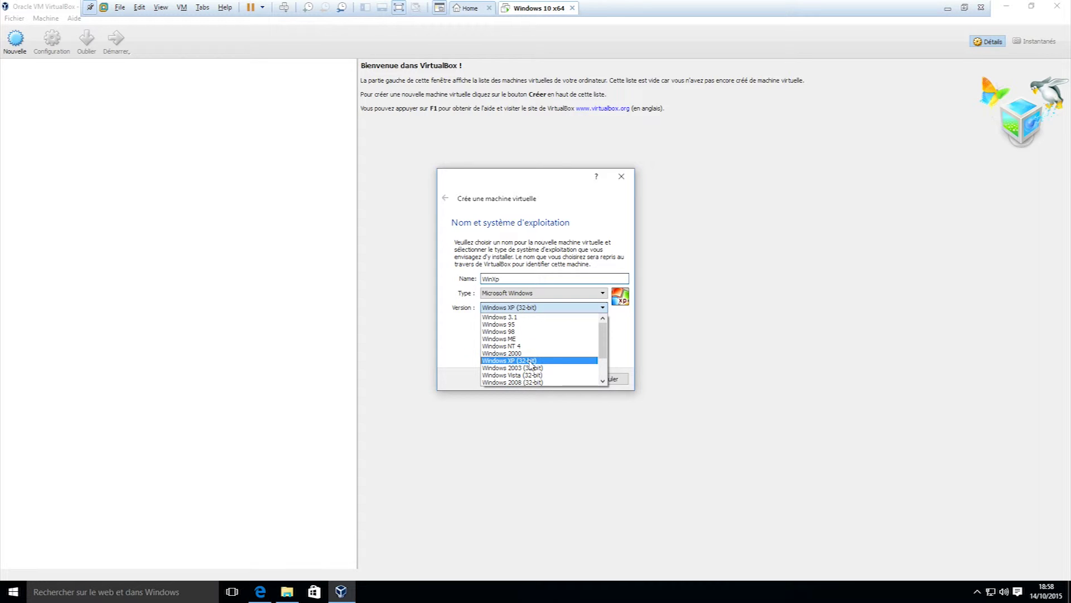
{"action": "left_click", "coordinate": [532, 361]}
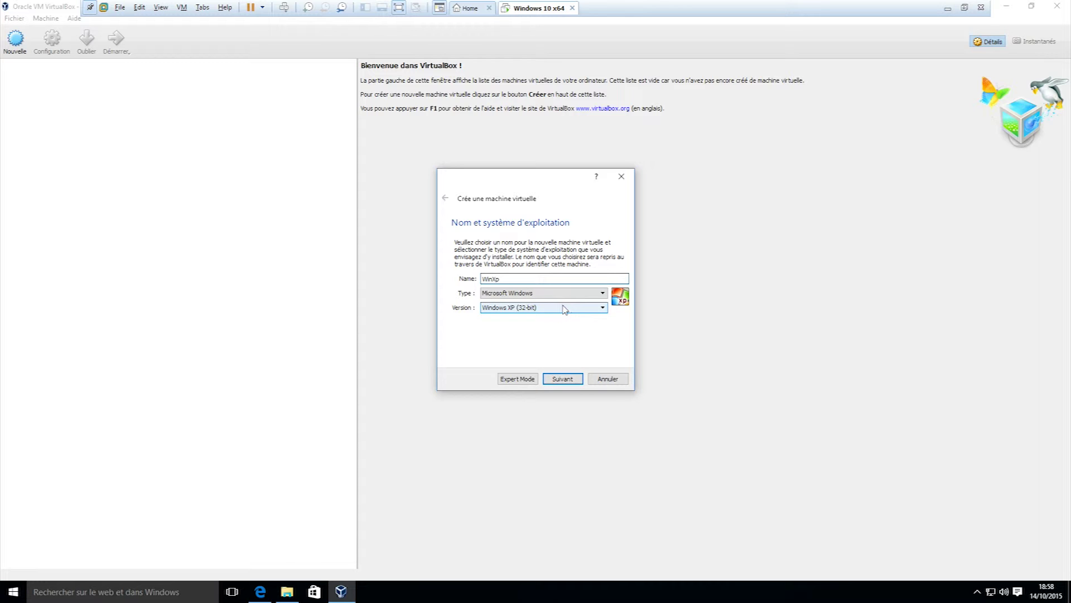
{"action": "left_click", "coordinate": [601, 311]}
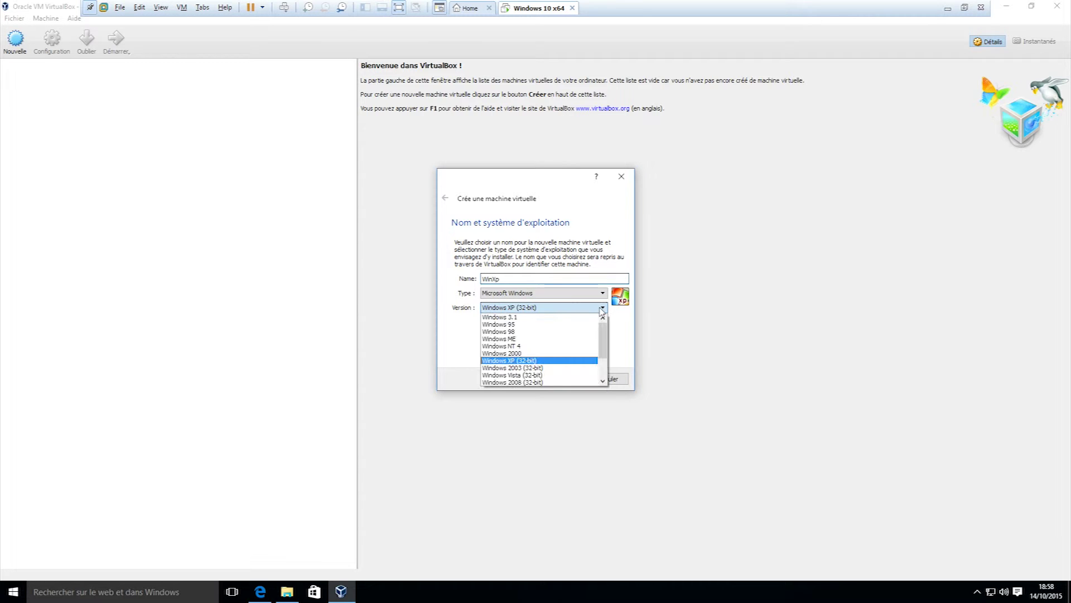
{"action": "left_click", "coordinate": [539, 361]}
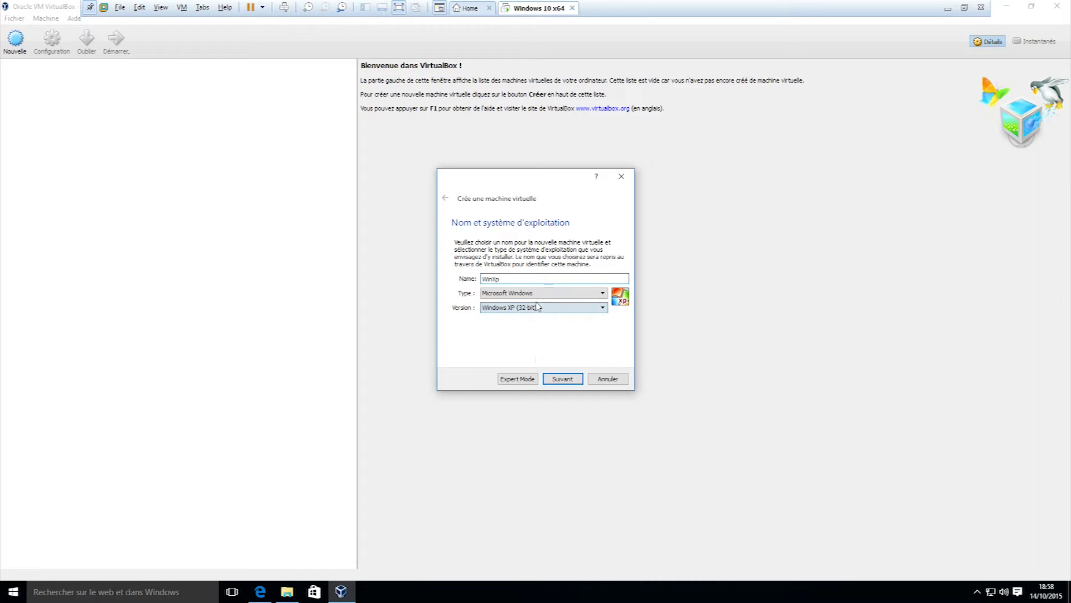
Step: Accept the recommended 192 MB of memory for the WinXp machine and choose to create a virtual hard disk now
{"action": "left_click", "coordinate": [564, 377]}
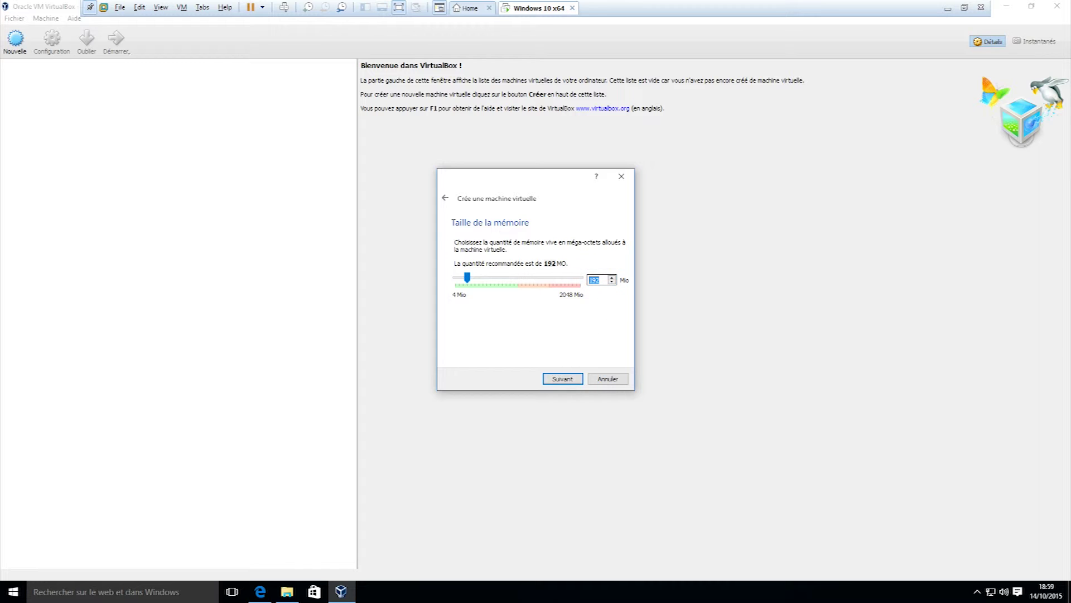
{"action": "left_click", "coordinate": [596, 280]}
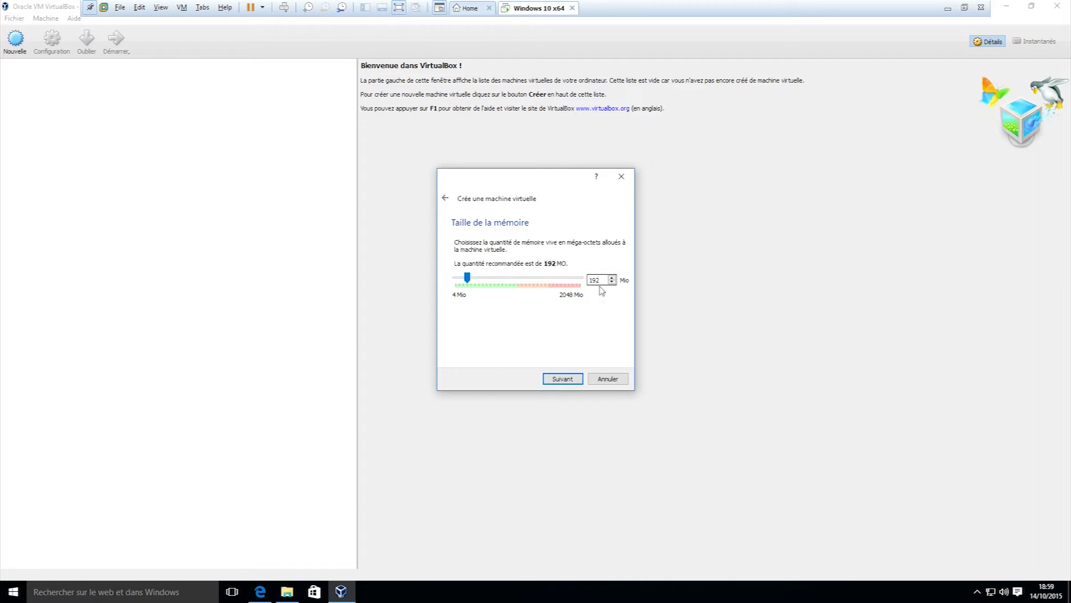
{"action": "left_click", "coordinate": [563, 379]}
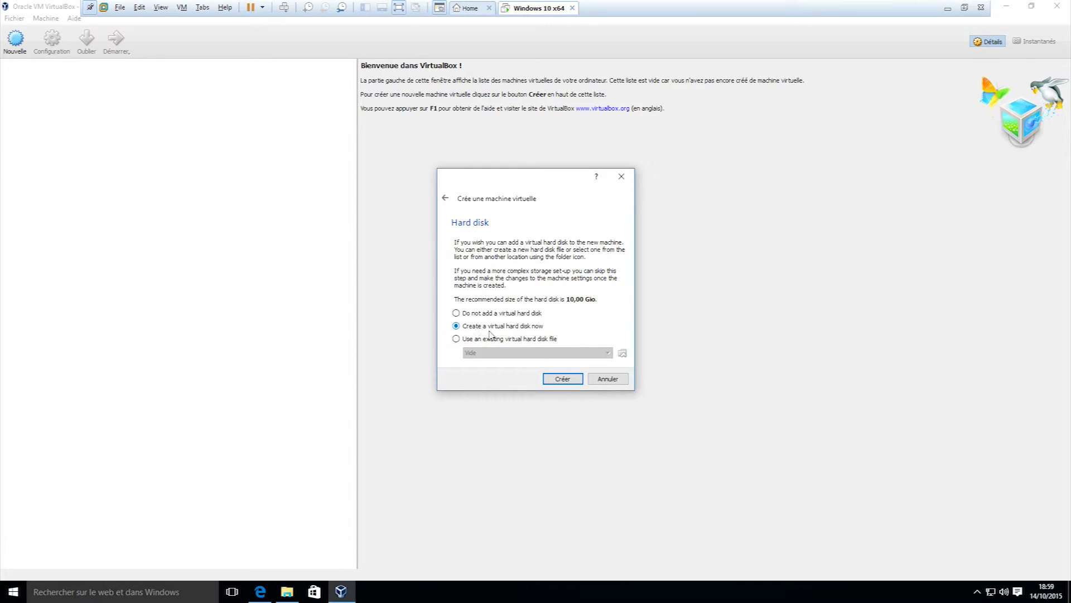
{"action": "left_click", "coordinate": [558, 378]}
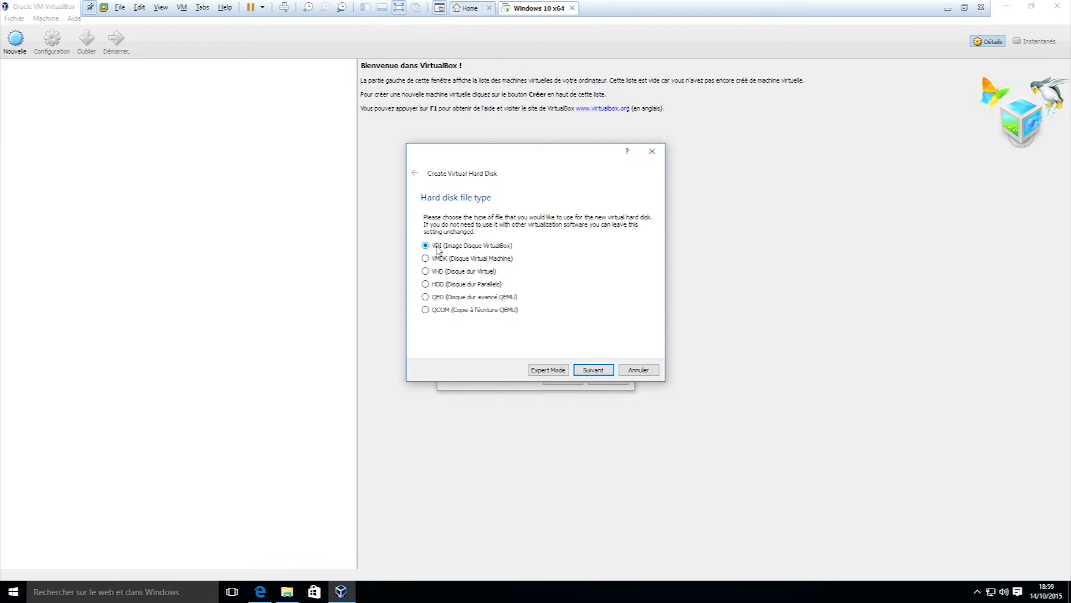
Step: Accept VDI (VirtualBox disk image) as the hard disk file type and dynamically allocated storage
{"action": "left_click", "coordinate": [594, 370]}
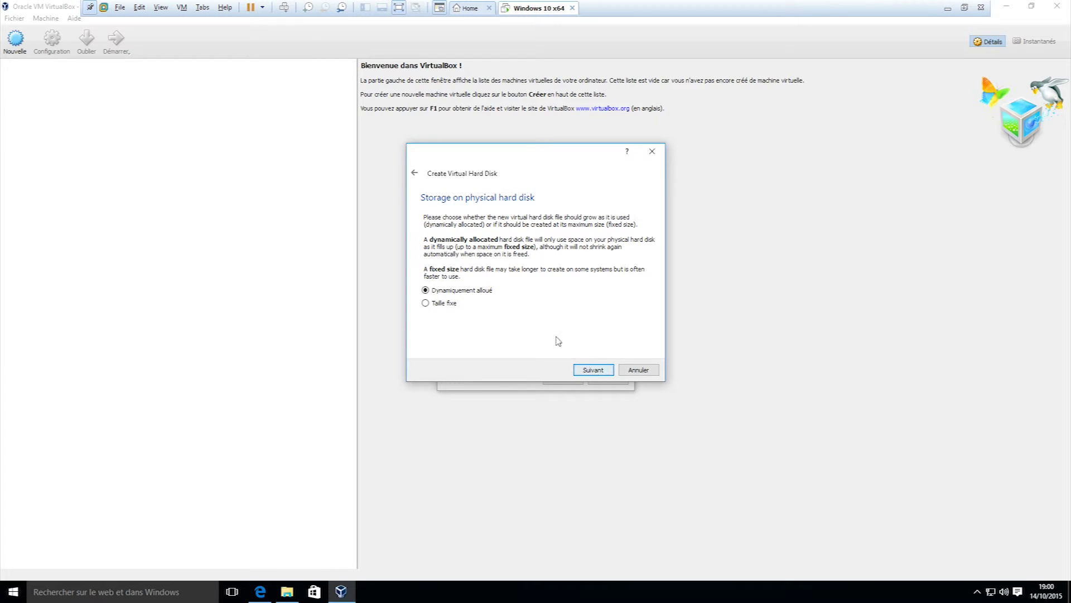
{"action": "left_click_drag", "start_coordinate": [552, 161], "coordinate": [757, 174]}
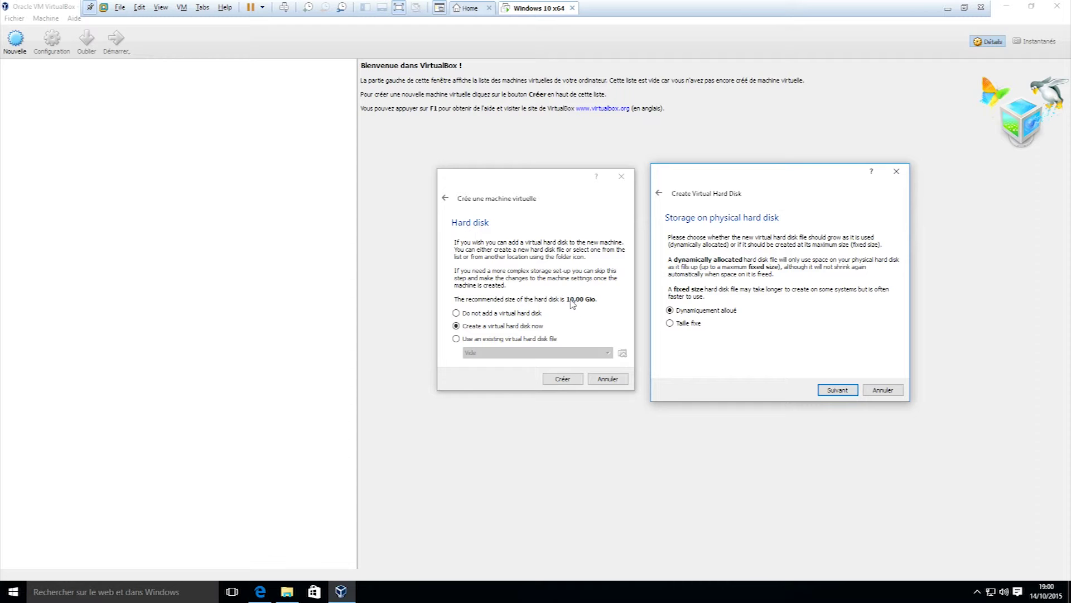
{"action": "left_click_drag", "start_coordinate": [820, 184], "coordinate": [576, 179]}
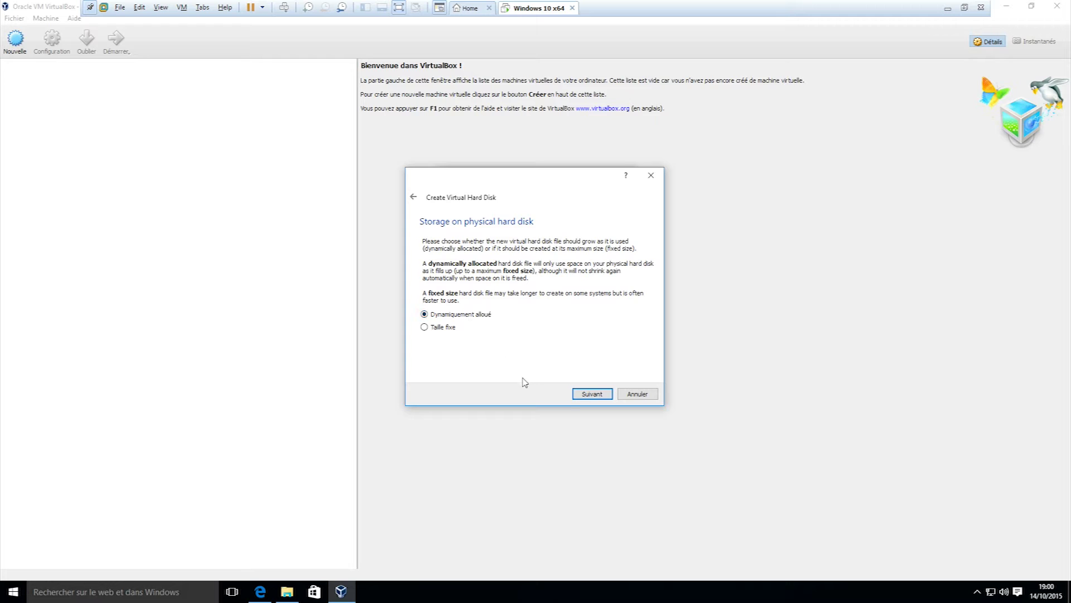
{"action": "left_click", "coordinate": [588, 394]}
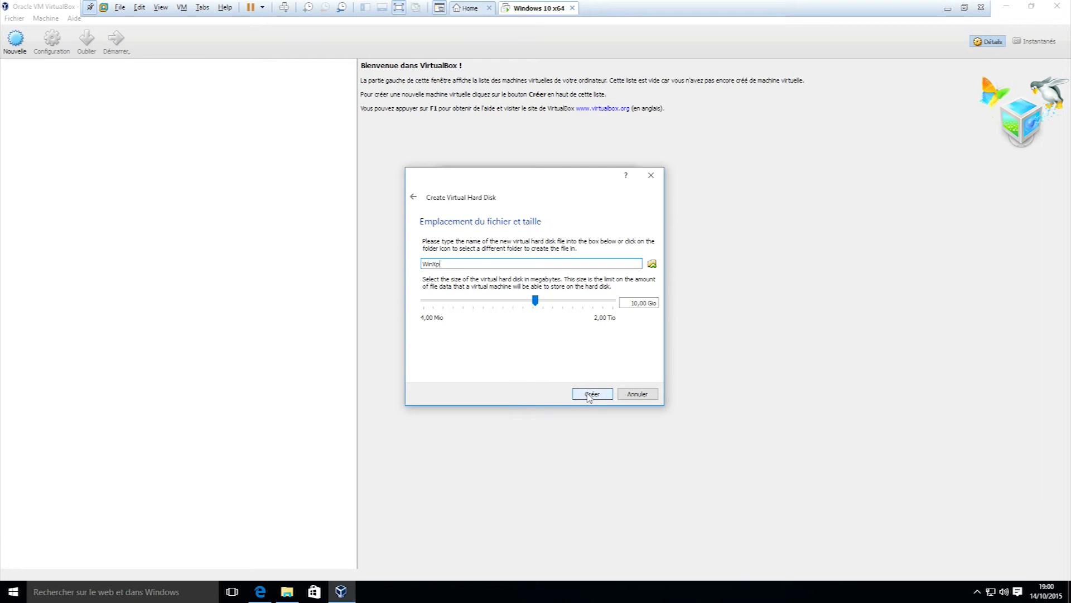
Step: Set the virtual hard disk file's location to the WinXp folder inside VirtualBox VMs, saving it as WinXp in VDI format
{"action": "double_click", "coordinate": [430, 263]}
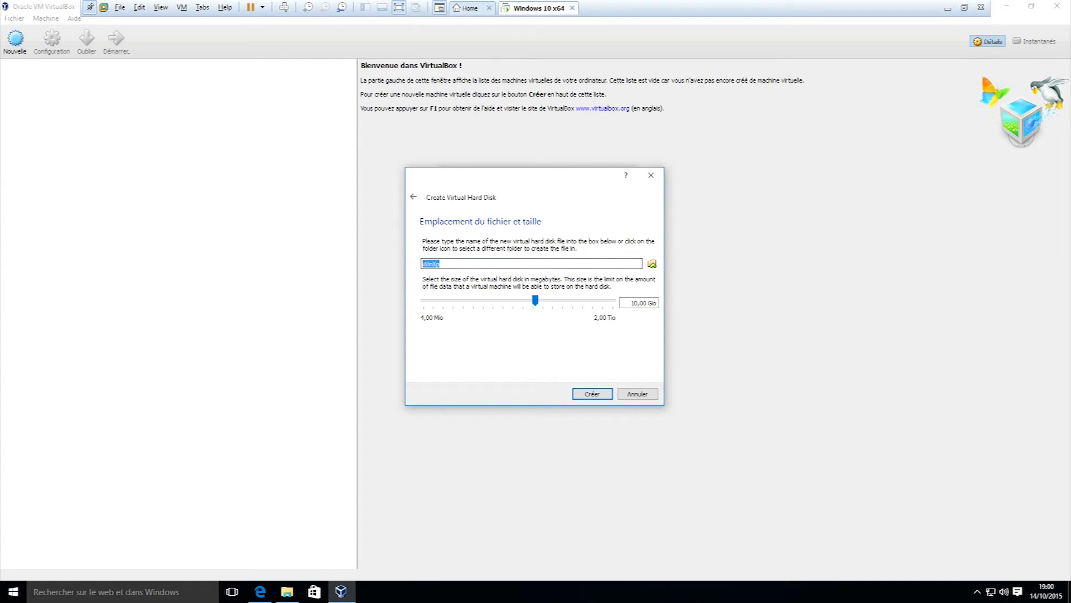
{"action": "left_click", "coordinate": [653, 264]}
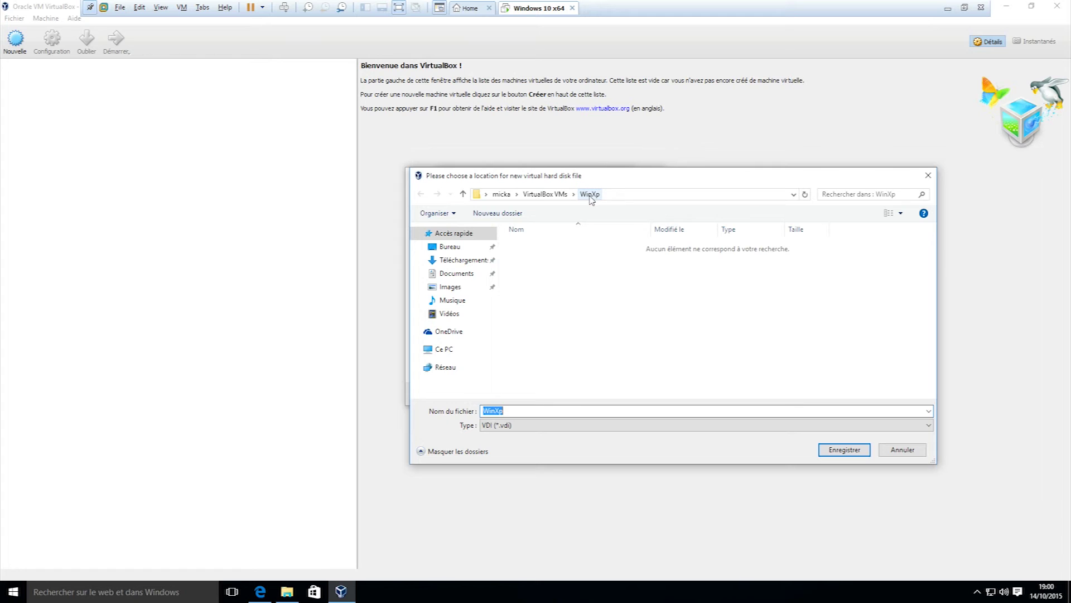
{"action": "left_click", "coordinate": [841, 451]}
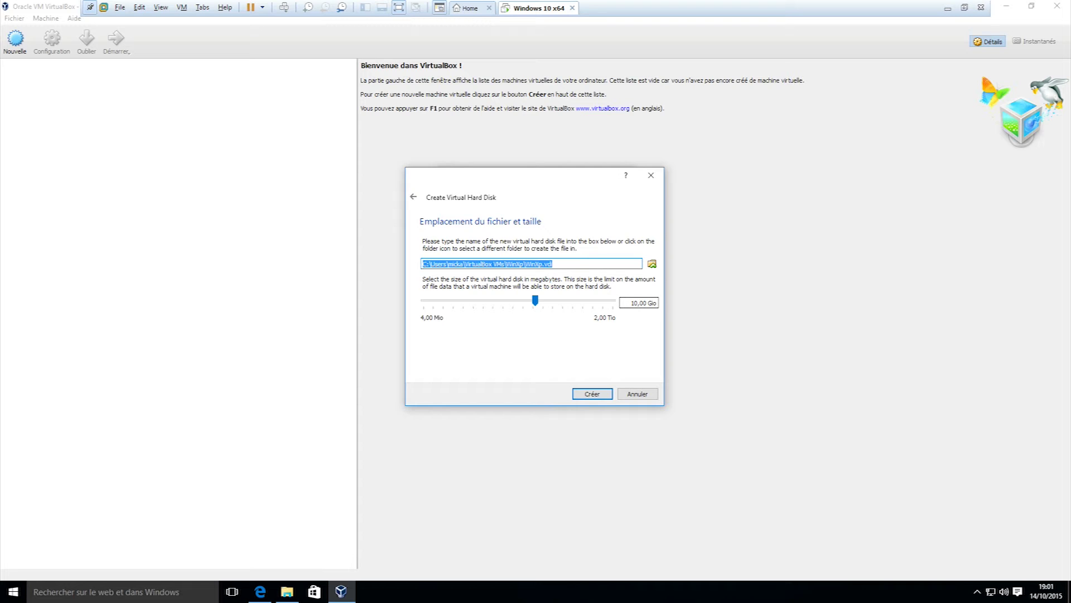
Step: Set the virtual hard disk's size to 5 GB and create the disk
{"action": "double_click", "coordinate": [635, 302]}
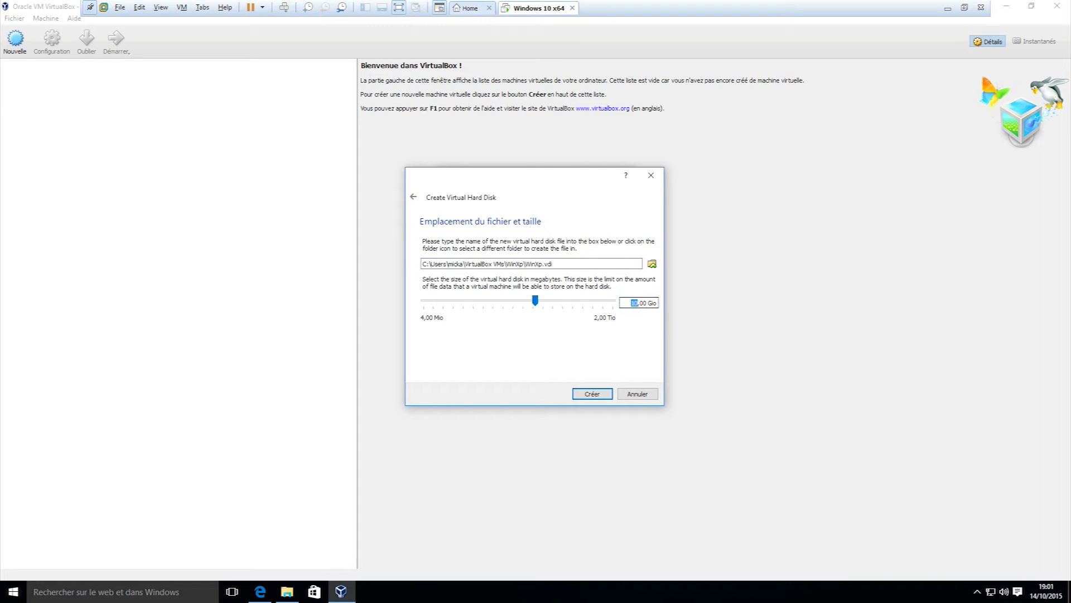
{"action": "type", "text": "5"}
{"action": "left_click", "coordinate": [592, 394]}
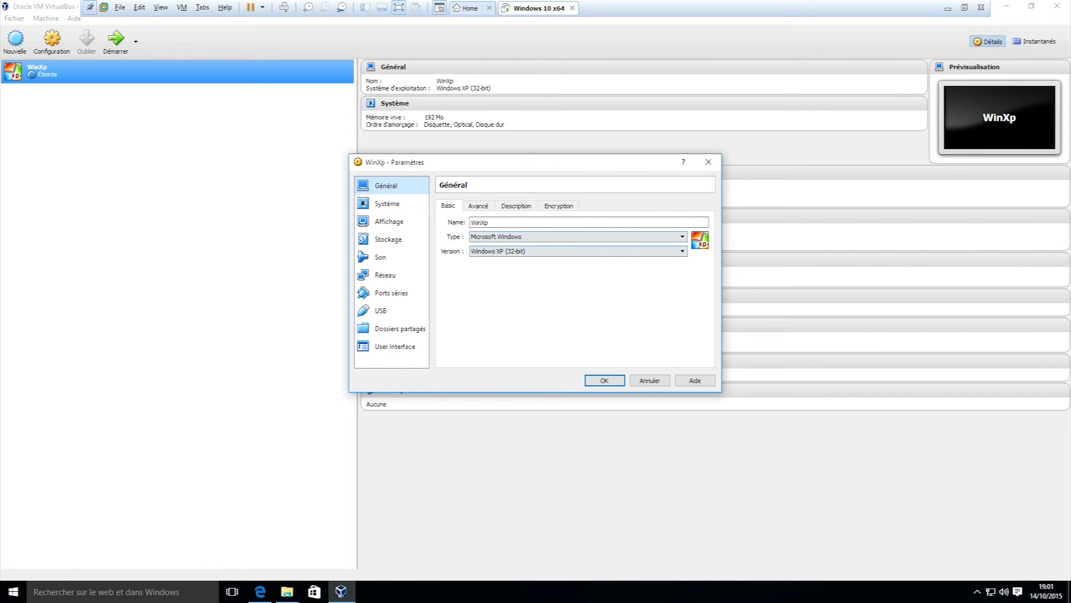
Step: Arrange the WinXp machine's boot order as optical drive first and hard disk second, with the floppy moved below them and disabled
{"action": "left_click", "coordinate": [403, 205]}
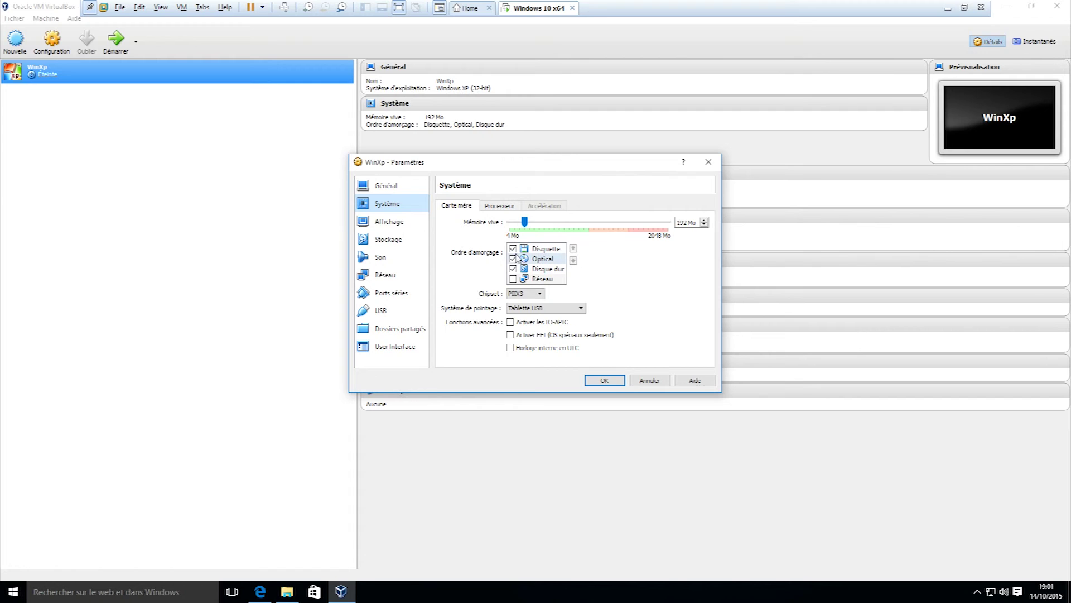
{"action": "left_click", "coordinate": [555, 259]}
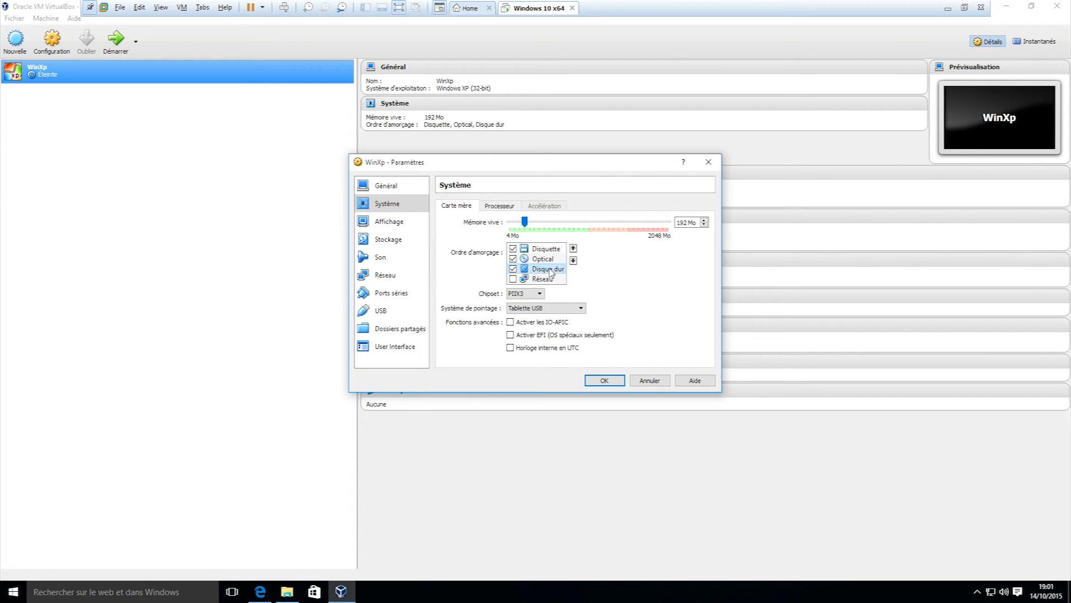
{"action": "left_click", "coordinate": [573, 248]}
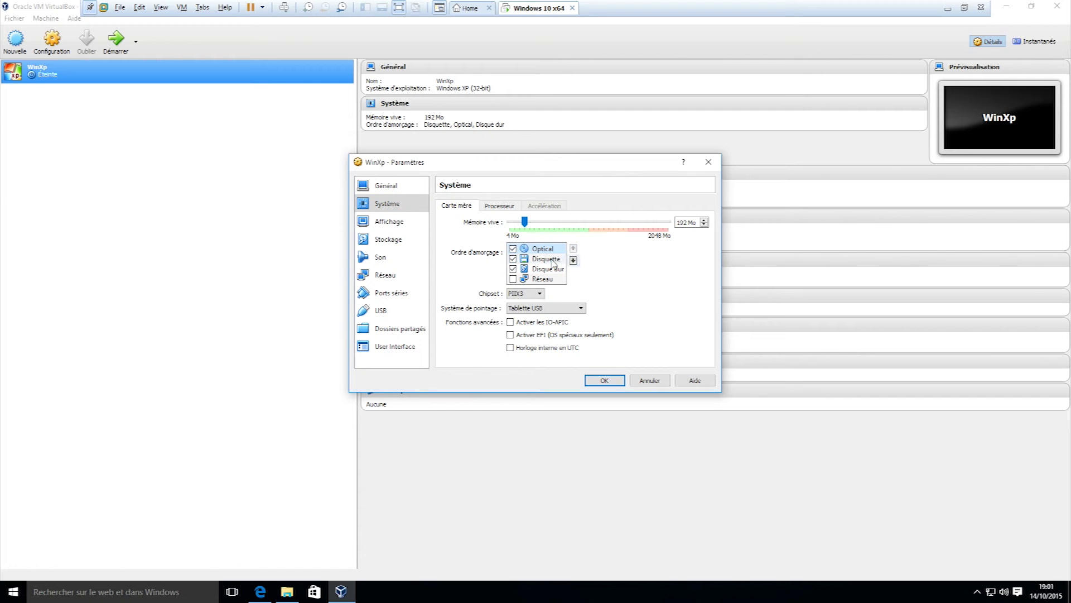
{"action": "left_click", "coordinate": [557, 259]}
{"action": "left_click", "coordinate": [573, 260]}
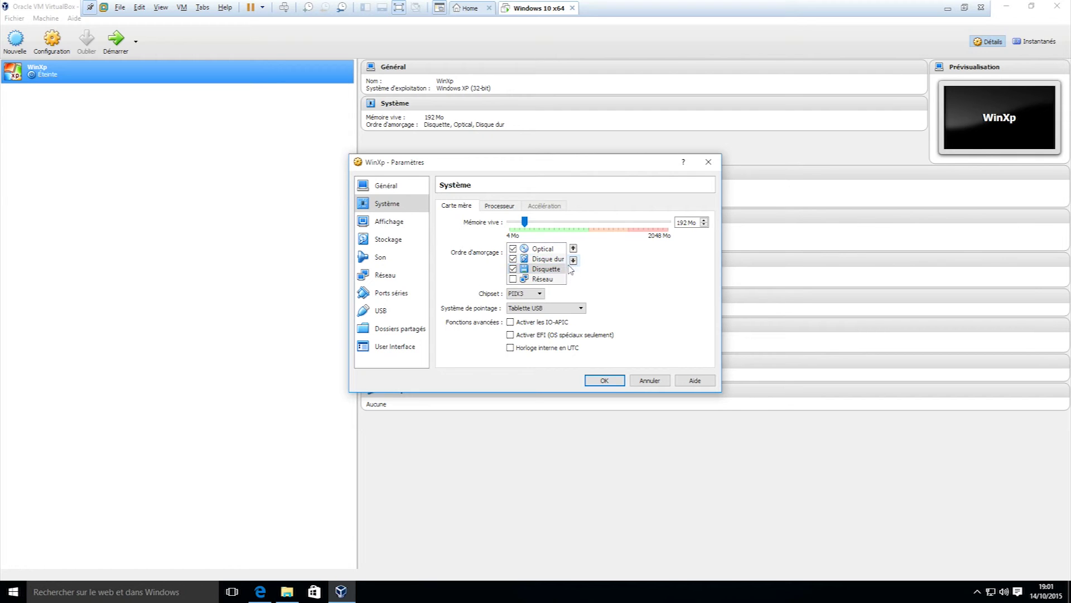
{"action": "left_click", "coordinate": [513, 269]}
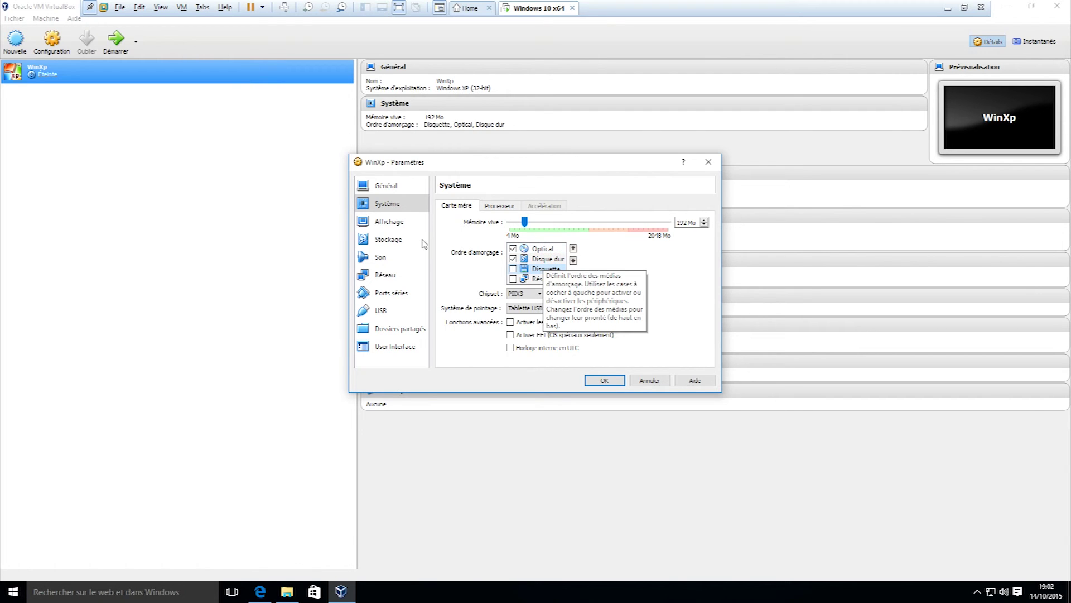
Step: Review the WinXp machine's display settings and the storage details of its WinXp.vdi disk
{"action": "left_click", "coordinate": [390, 223]}
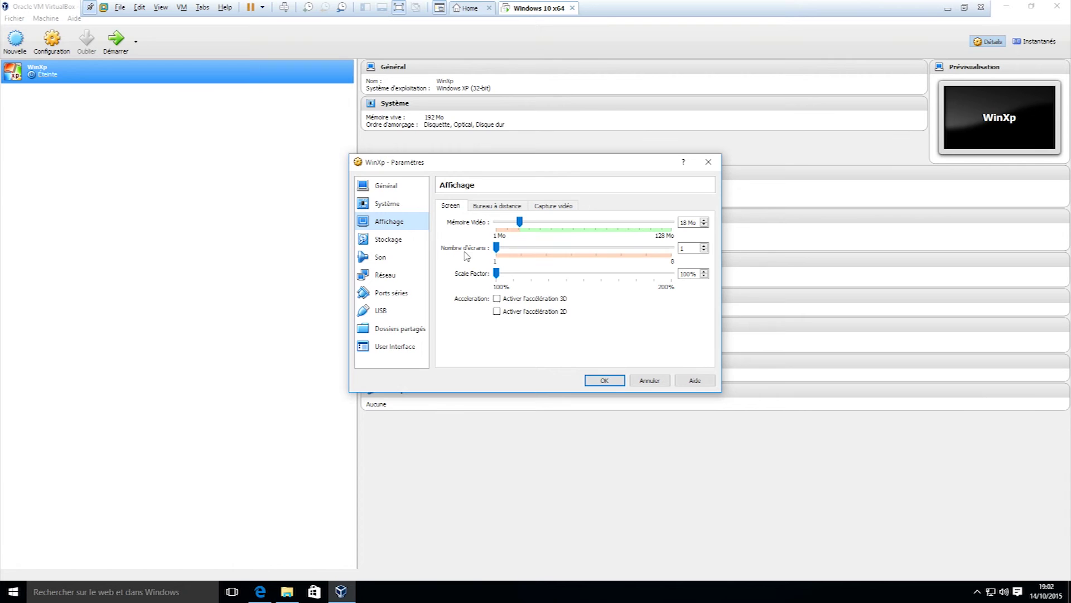
{"action": "left_click", "coordinate": [389, 240]}
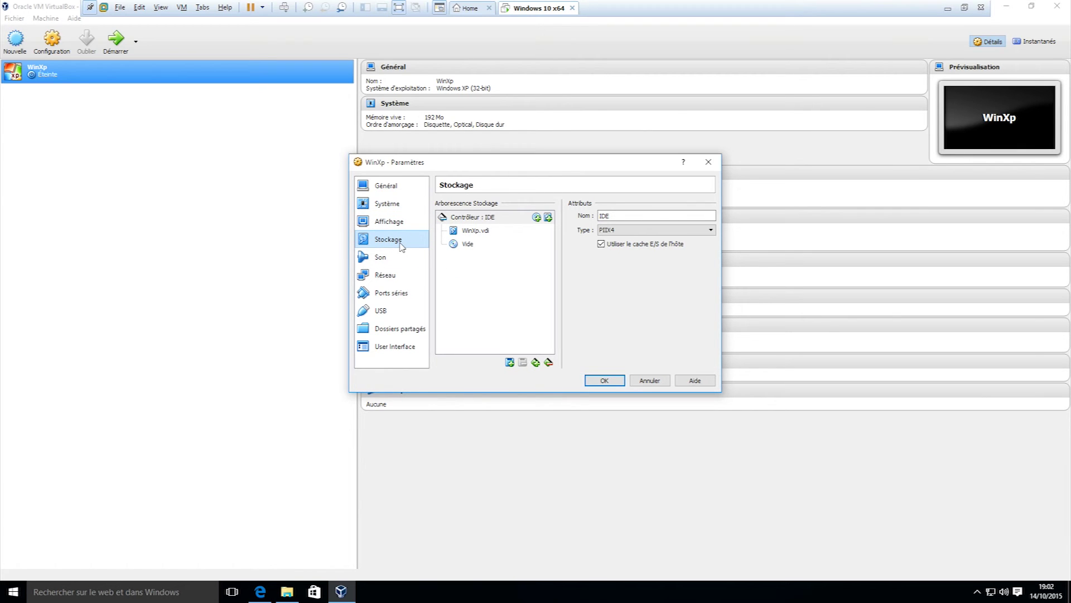
{"action": "left_click", "coordinate": [484, 232]}
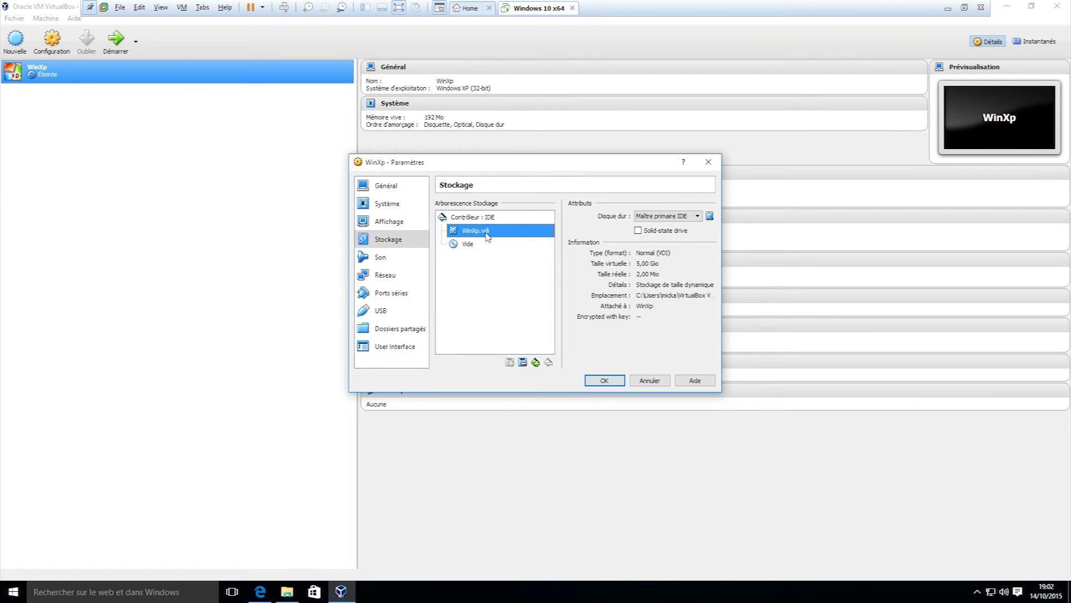
Step: Load the Windows XP Pro SP3 image from the ISO folder in vmware-host's Shared Folders into the empty optical drive
{"action": "left_click", "coordinate": [468, 248]}
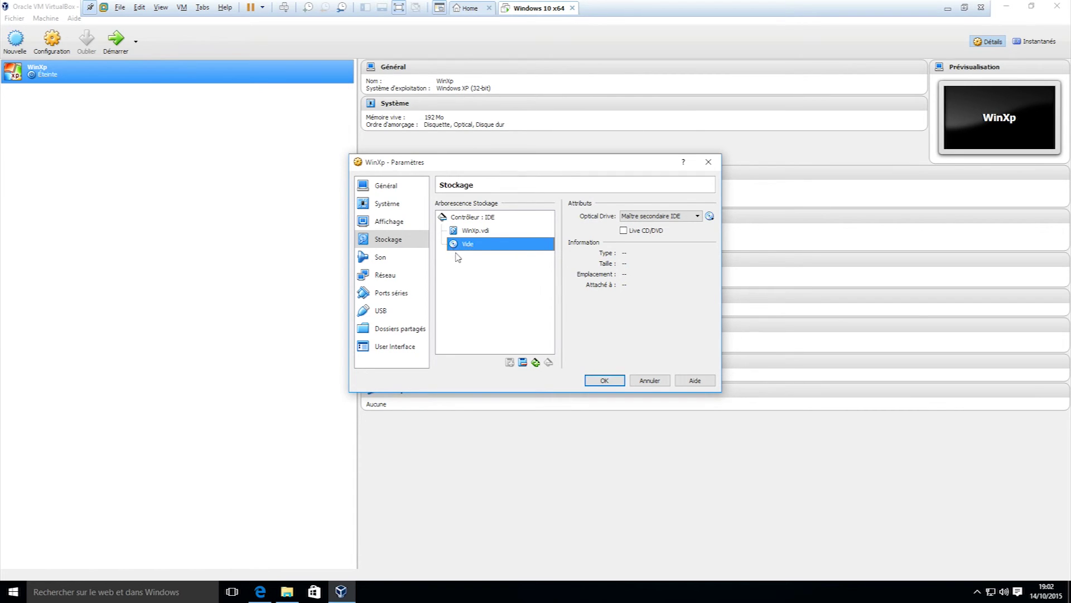
{"action": "left_click", "coordinate": [710, 216]}
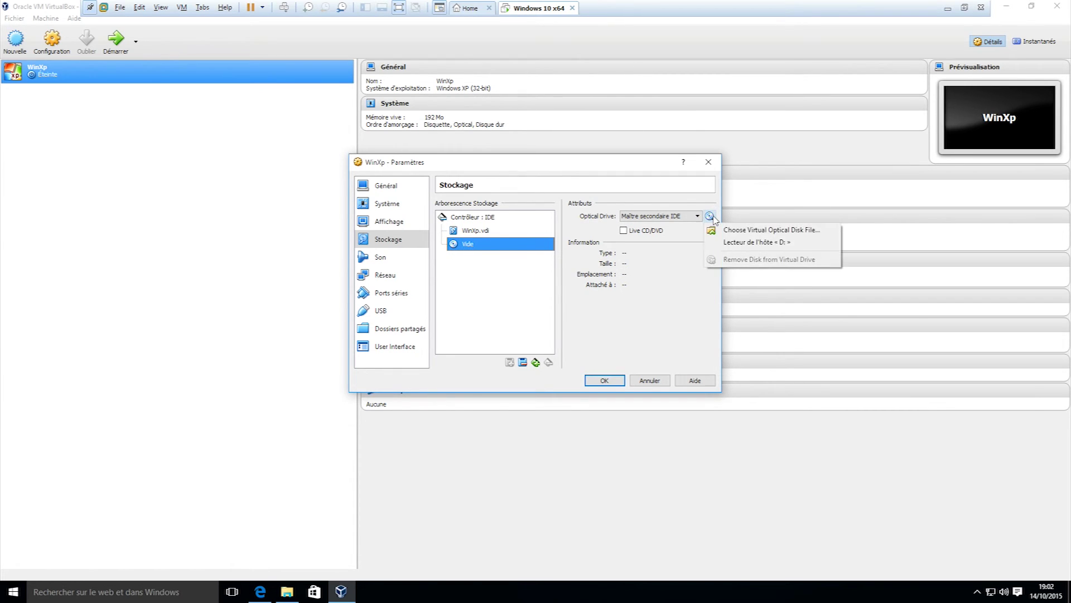
{"action": "left_click", "coordinate": [749, 231]}
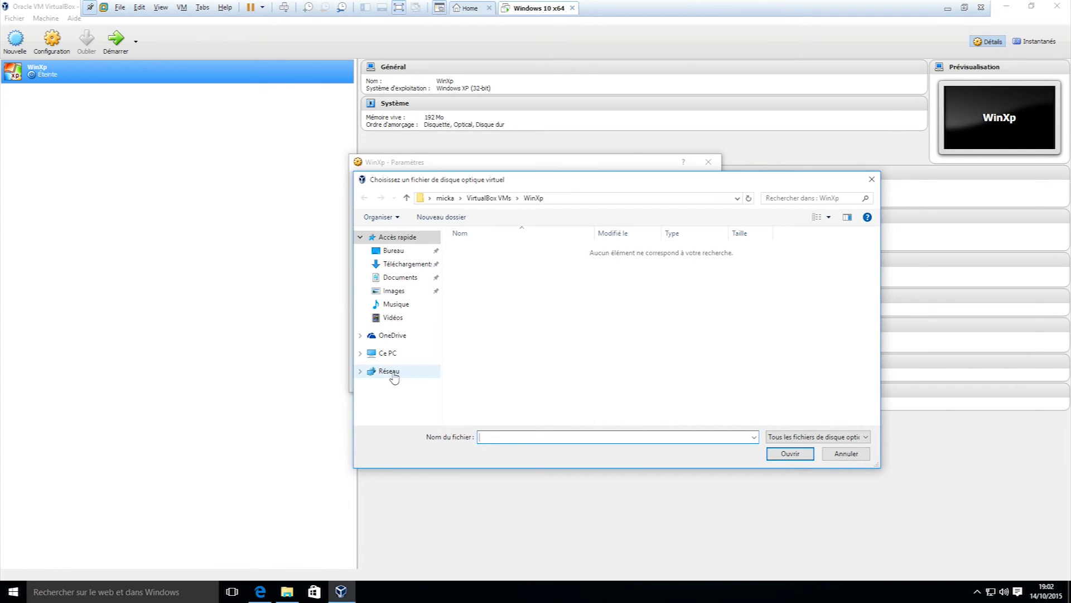
{"action": "left_click", "coordinate": [392, 374]}
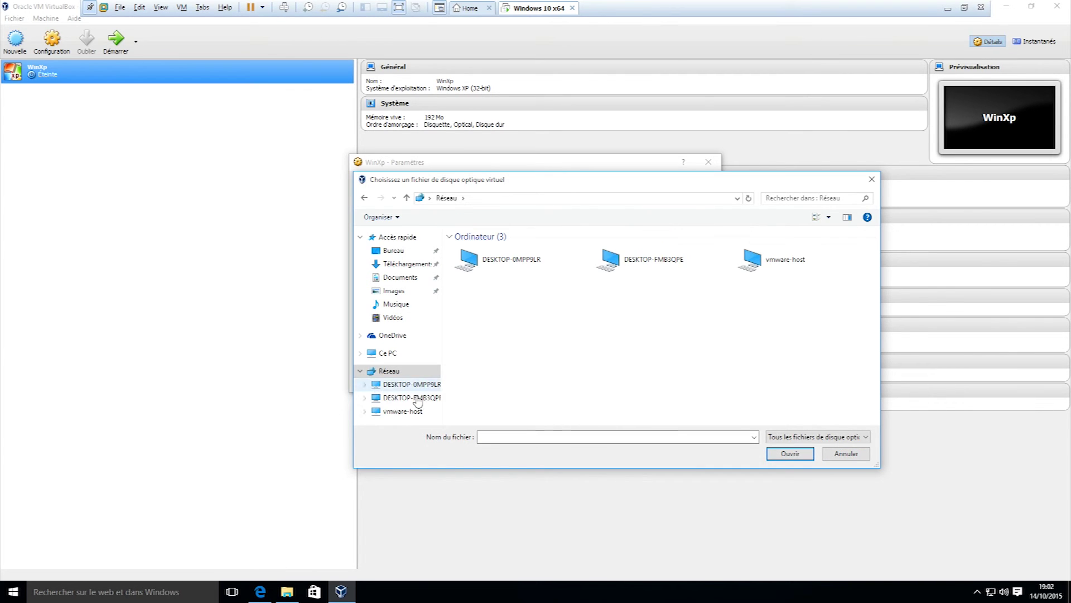
{"action": "left_click", "coordinate": [403, 411]}
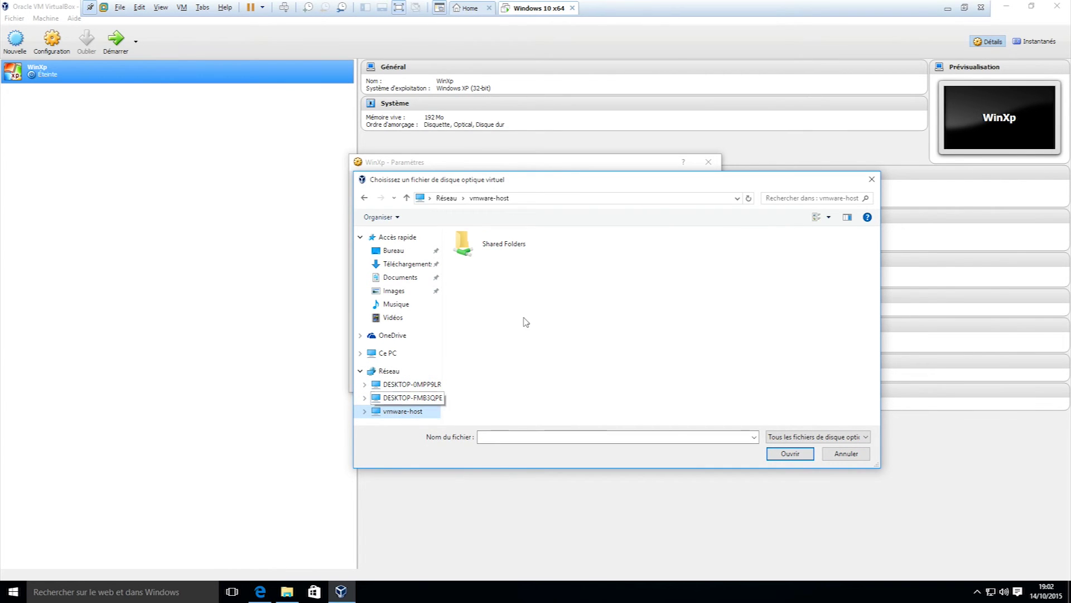
{"action": "double_click", "coordinate": [500, 251]}
{"action": "double_click", "coordinate": [477, 250]}
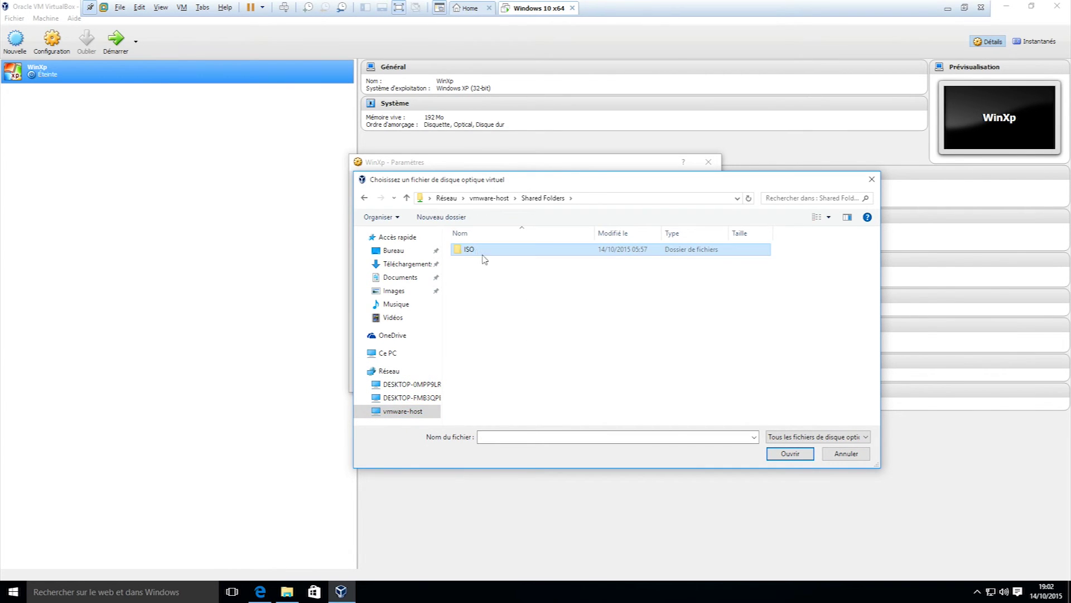
{"action": "left_click", "coordinate": [516, 344]}
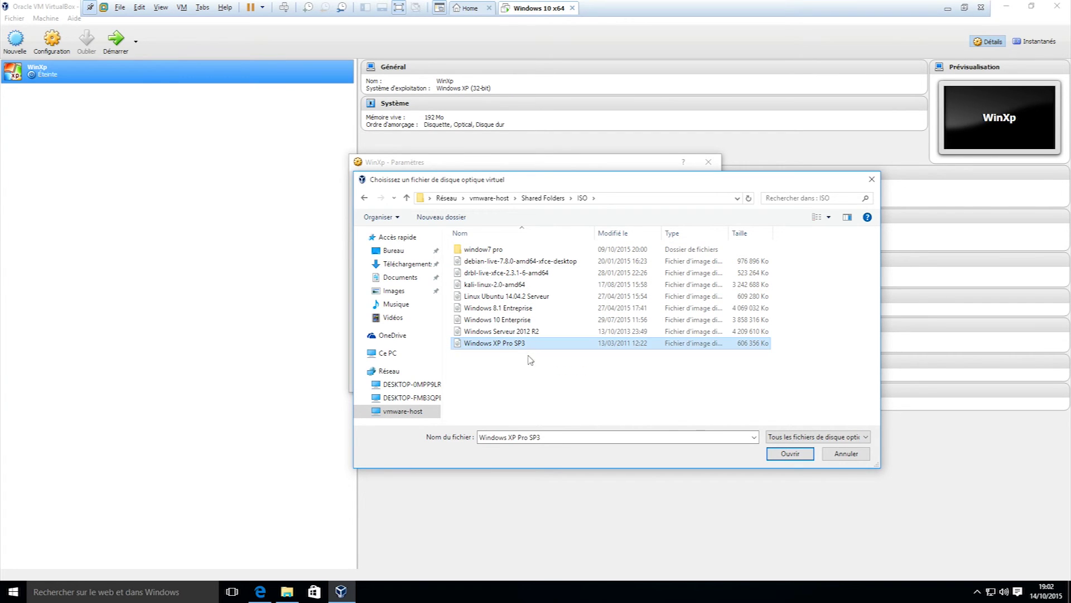
{"action": "left_click", "coordinate": [789, 454]}
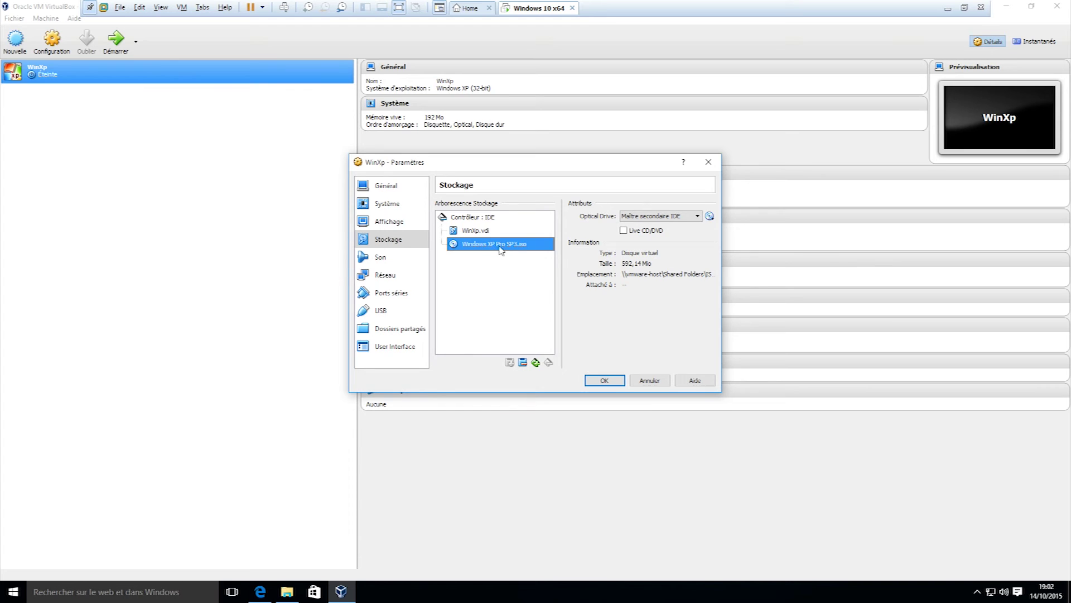
Step: Check the sound settings and set network adapter 1's access mode to internal network (Réseau interne)
{"action": "left_click", "coordinate": [384, 258]}
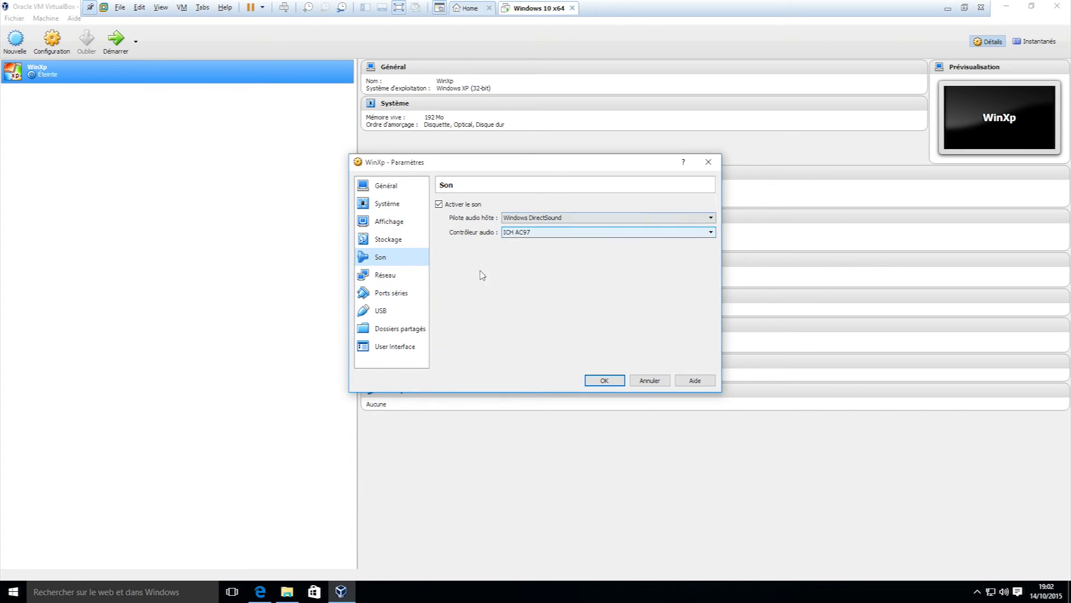
{"action": "left_click", "coordinate": [386, 275]}
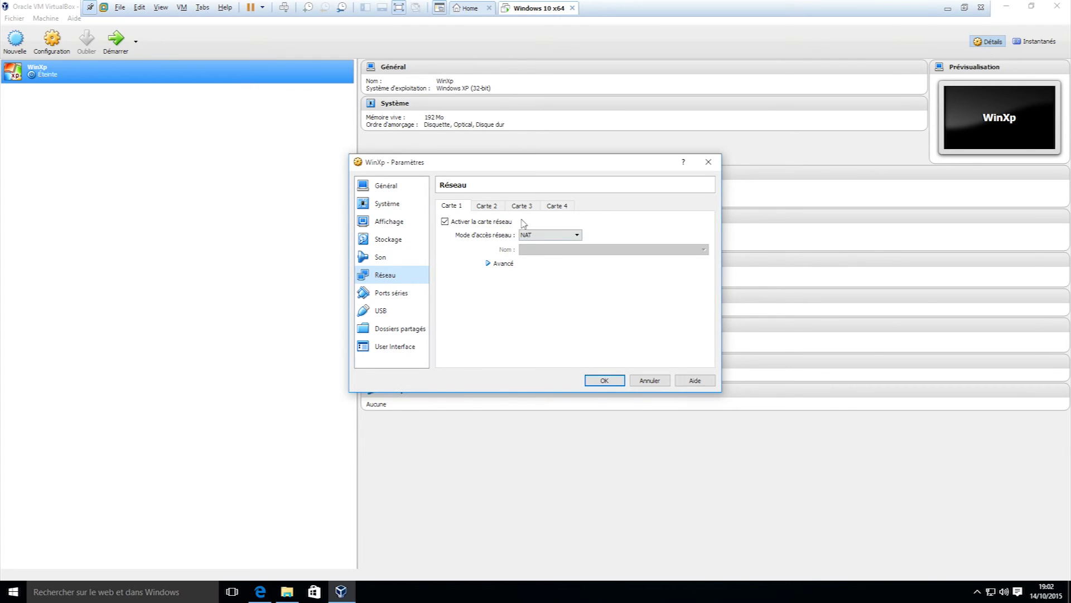
{"action": "left_click", "coordinate": [577, 235]}
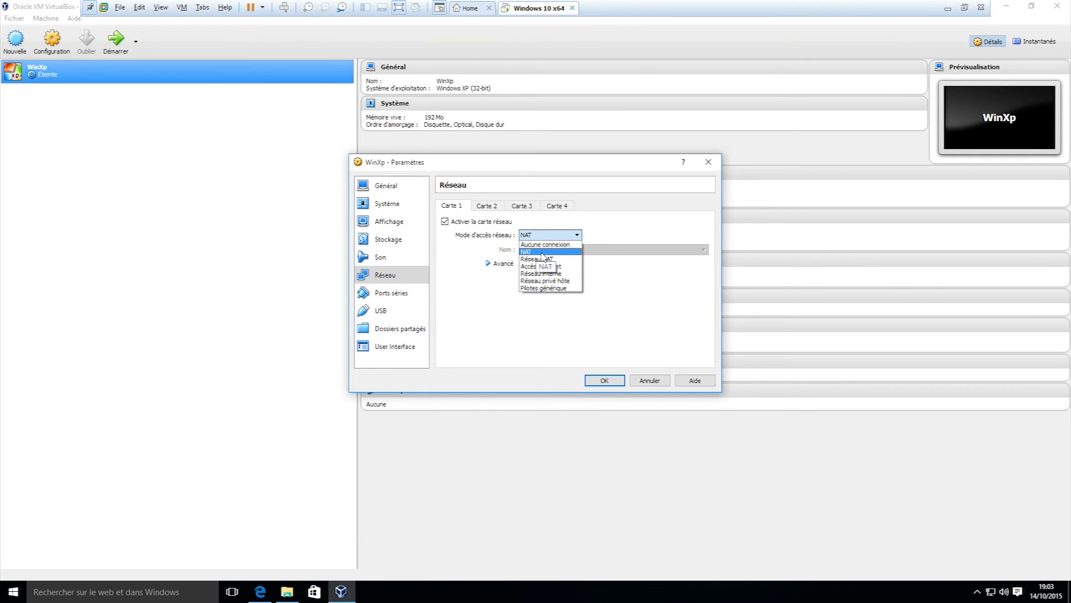
{"action": "left_click", "coordinate": [561, 274]}
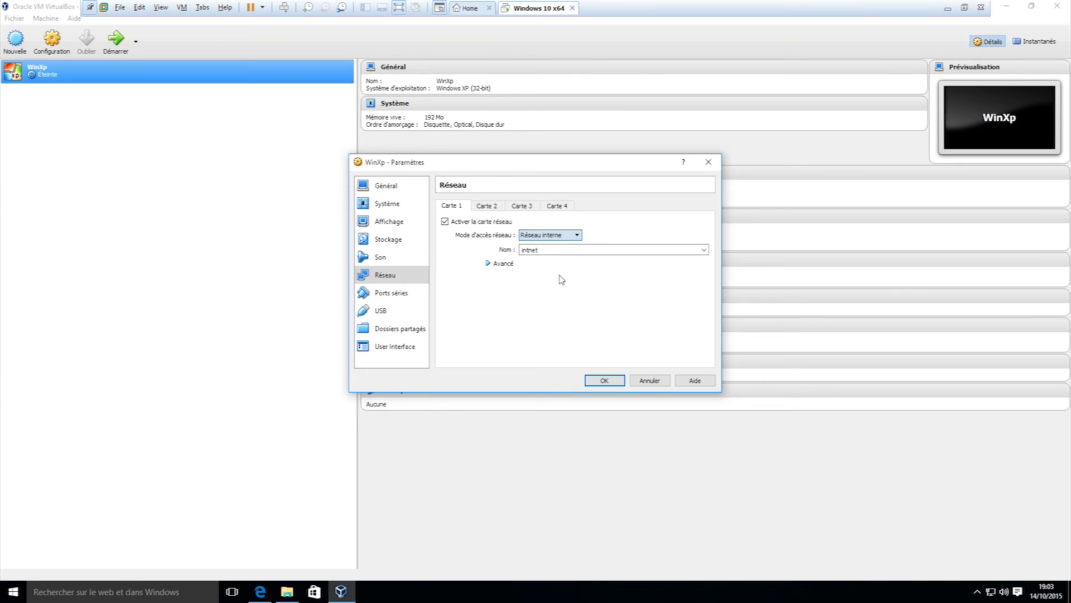
Step: Review the serial port settings and the USB 1.1, 2.0 and 3.0 controller options
{"action": "left_click", "coordinate": [390, 292]}
{"action": "left_click", "coordinate": [382, 310]}
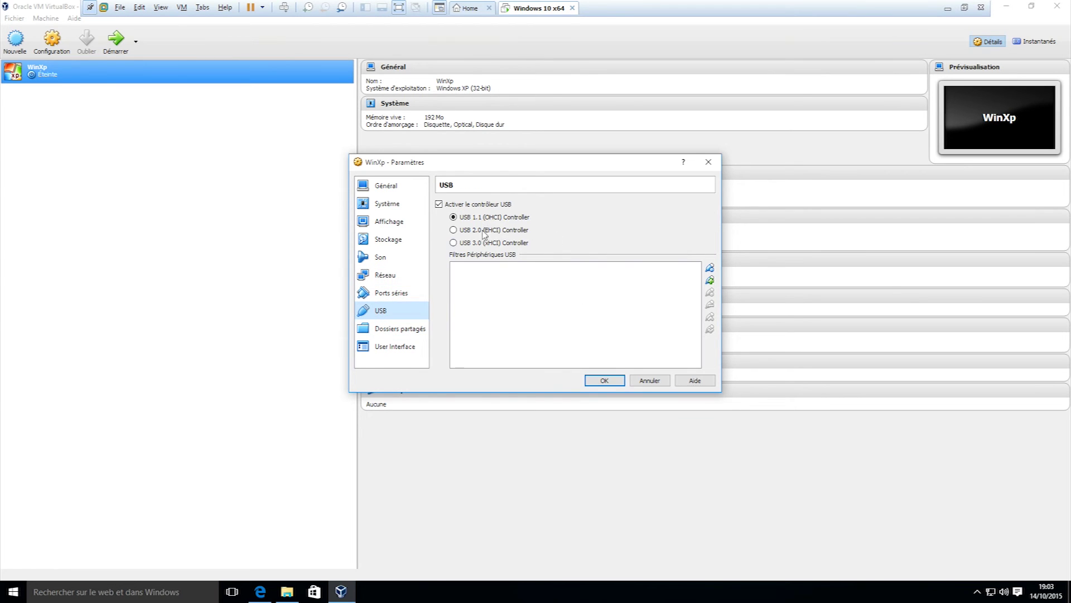
{"action": "left_click", "coordinate": [453, 243]}
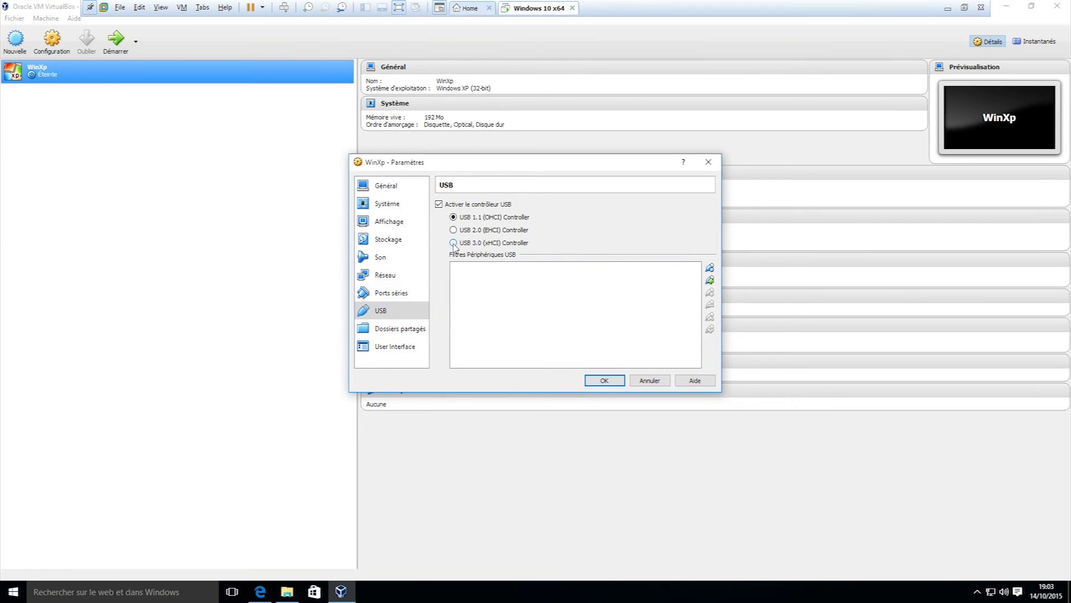
{"action": "left_click", "coordinate": [453, 230]}
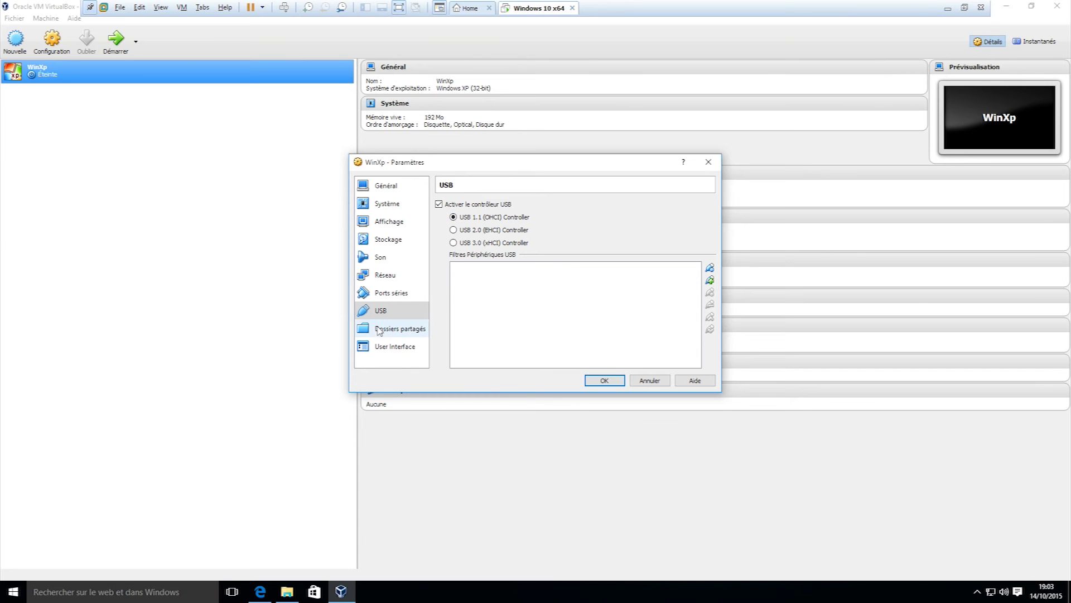
Step: Look over the shared folders and user interface options, and save the WinXp machine's settings
{"action": "left_click", "coordinate": [404, 330]}
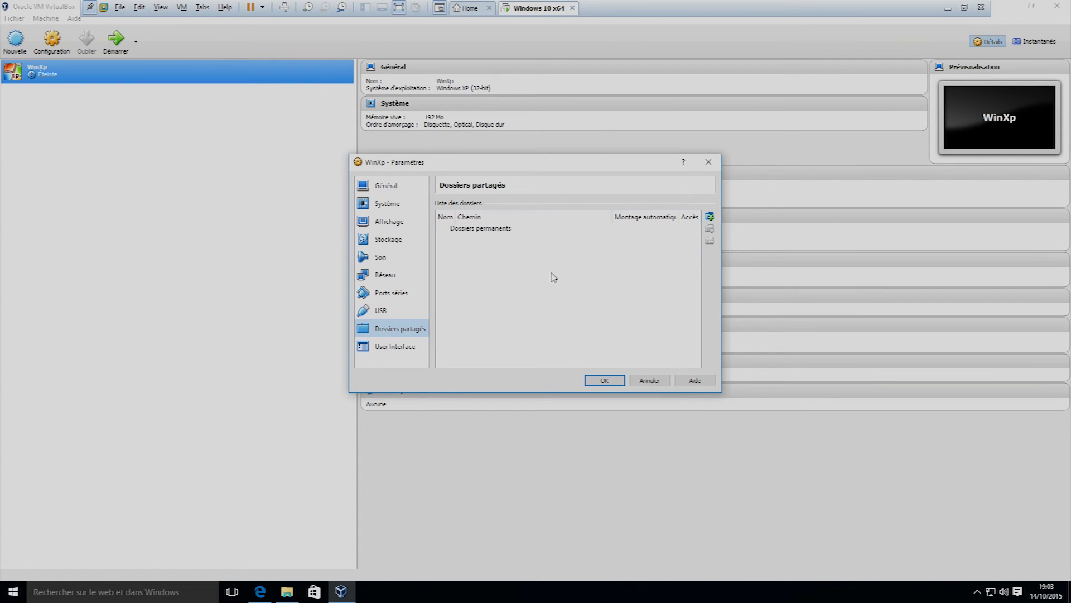
{"action": "mouse_move", "coordinate": [554, 278]}
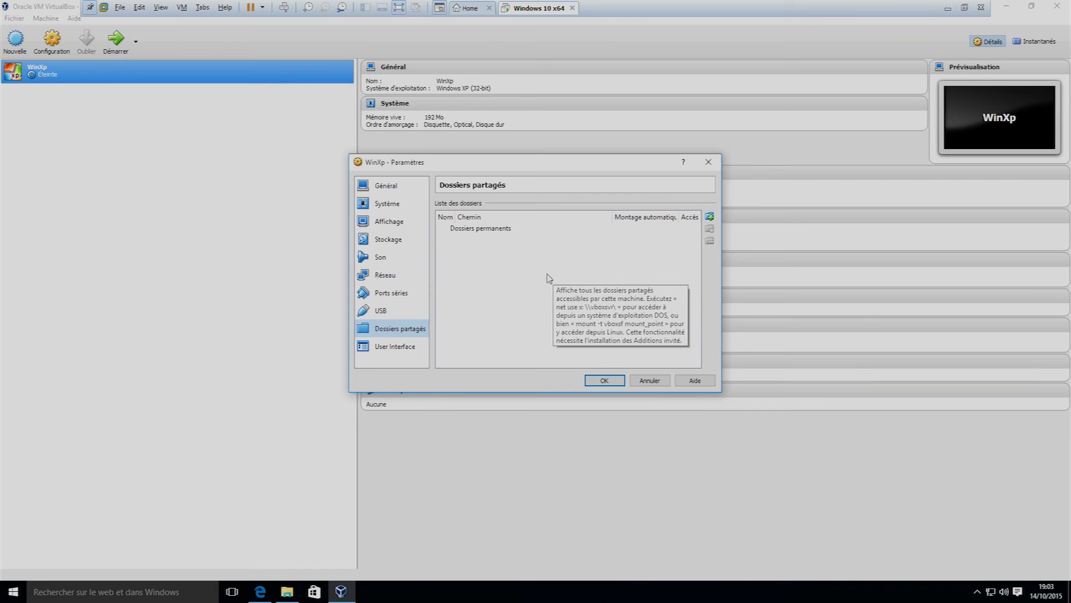
{"action": "left_click", "coordinate": [401, 350]}
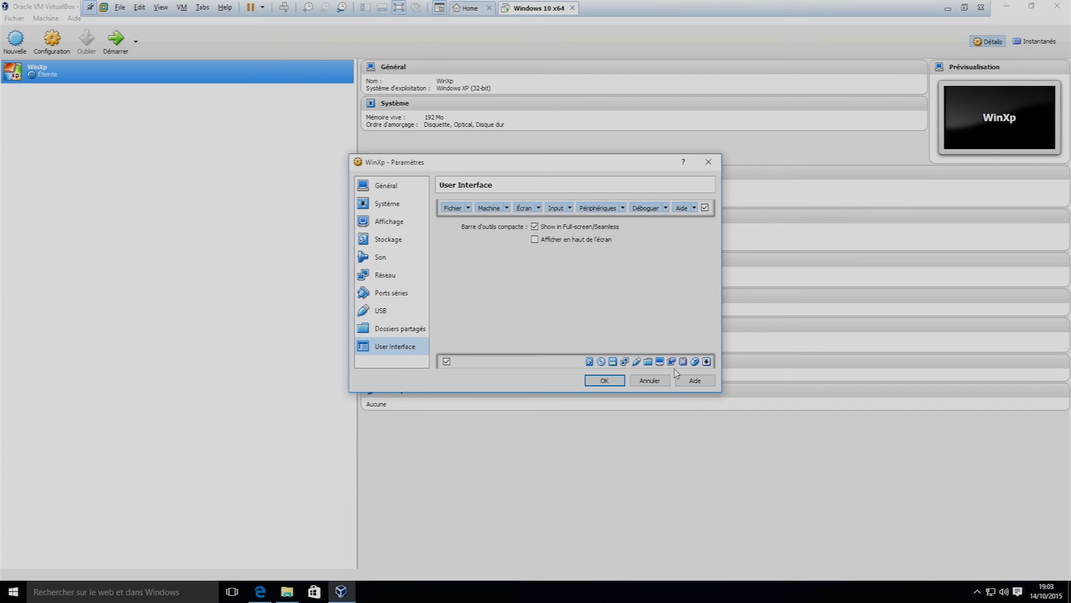
{"action": "left_click", "coordinate": [606, 382]}
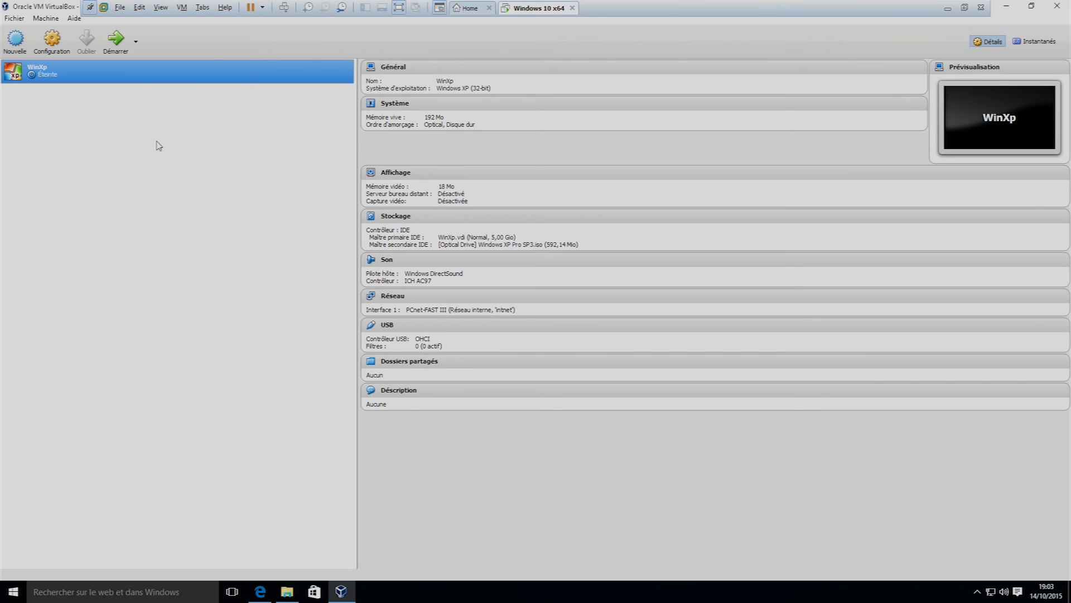
Step: Start the WinXp machine, maximize its window and dismiss the mouse integration messages
{"action": "left_click", "coordinate": [116, 48]}
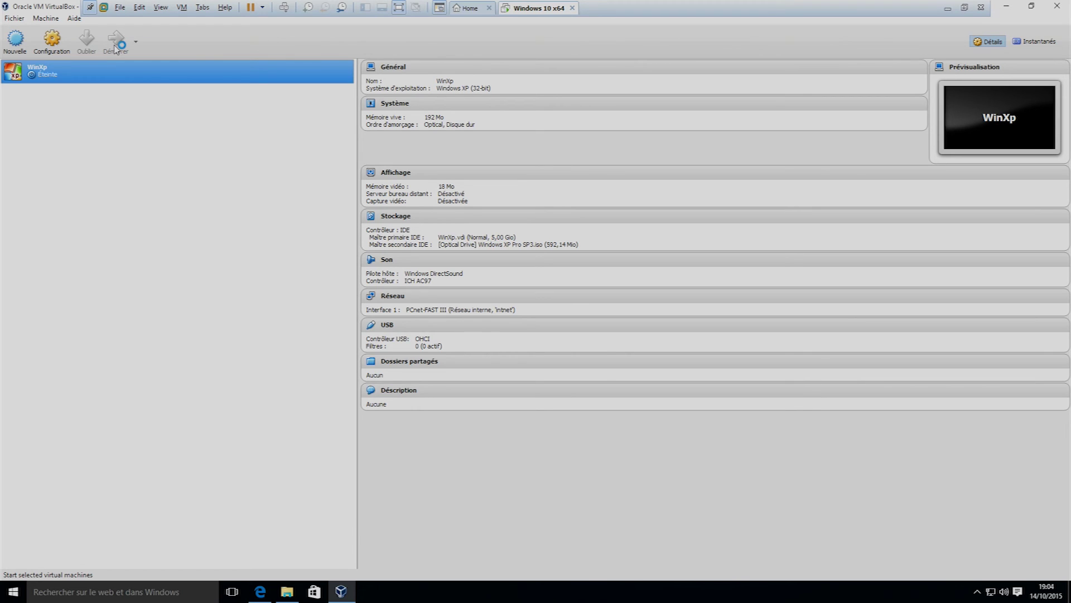
{"action": "left_click", "coordinate": [116, 49]}
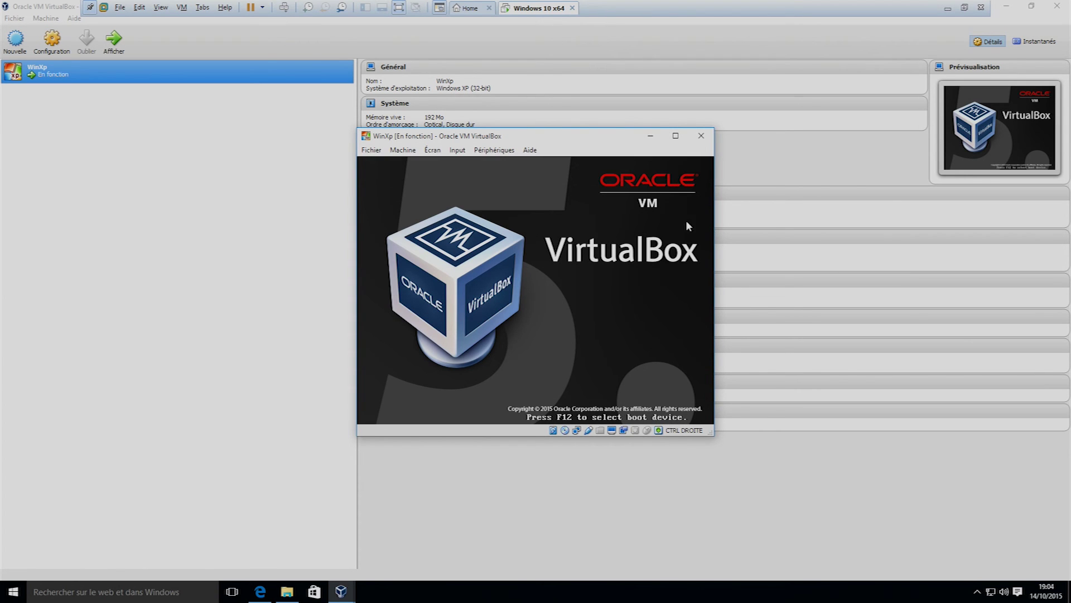
{"action": "left_click", "coordinate": [701, 136]}
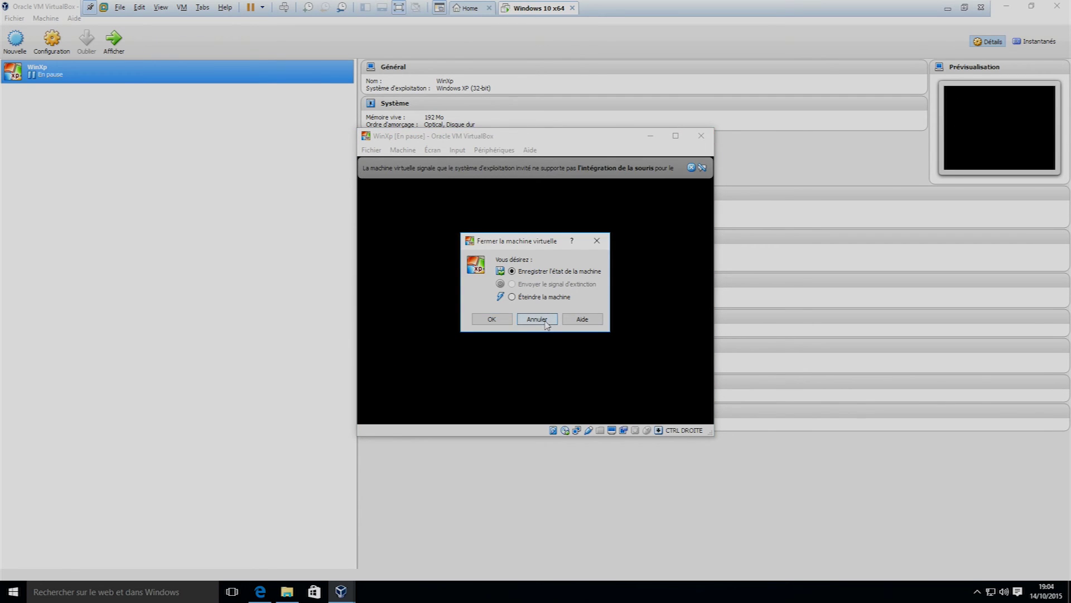
{"action": "left_click", "coordinate": [545, 322]}
{"action": "left_click", "coordinate": [676, 136]}
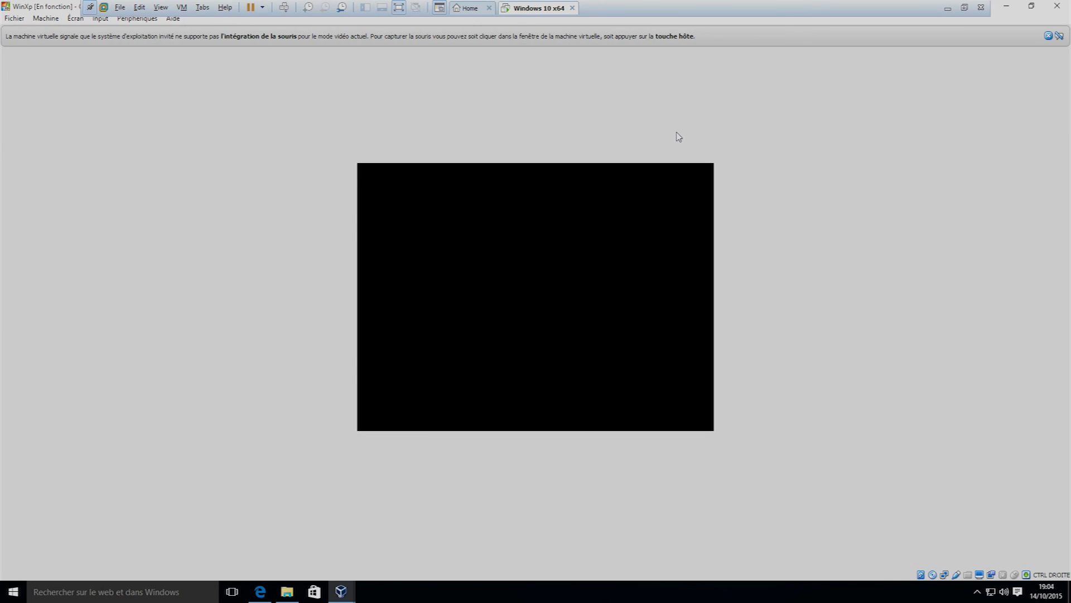
{"action": "left_click", "coordinate": [1049, 36]}
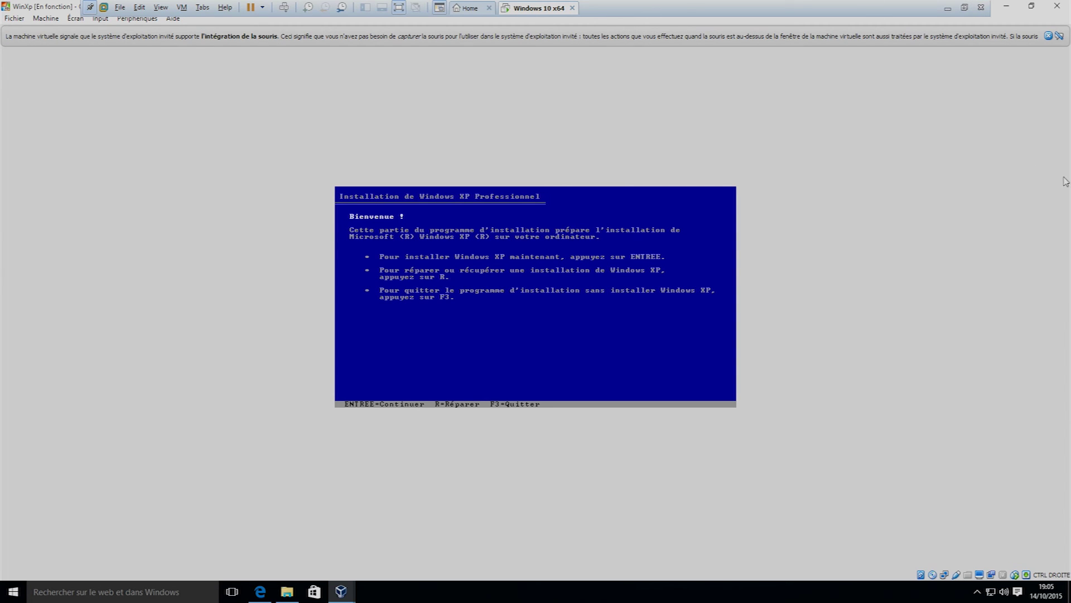
{"action": "left_click", "coordinate": [1049, 36]}
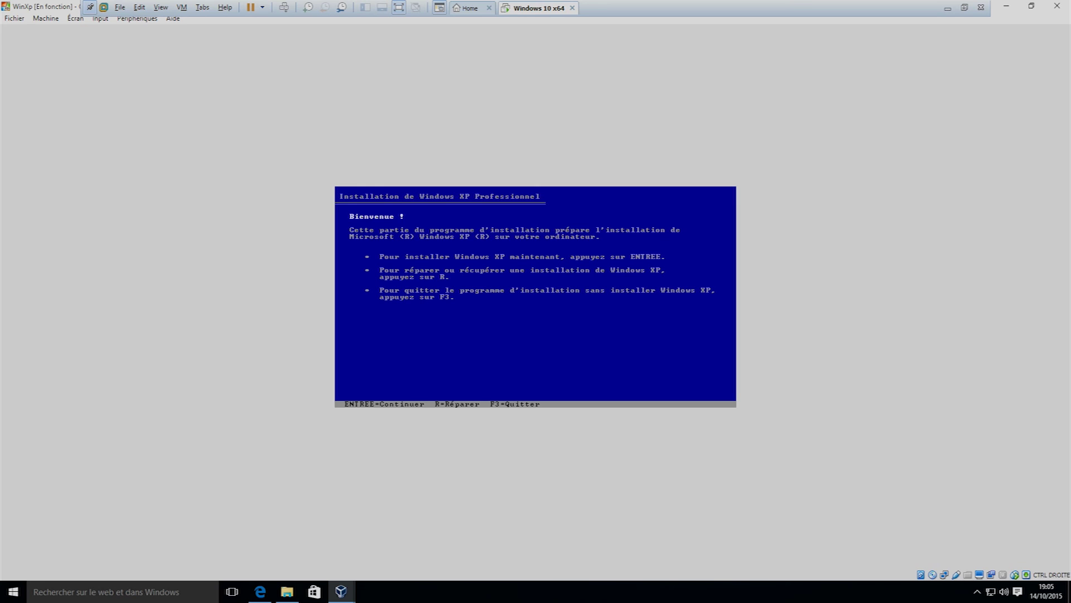
Step: Begin the Windows XP installation, accept the licence agreement, and format the unpartitioned space with the full NTFS option
{"action": "key", "text": "Return"}
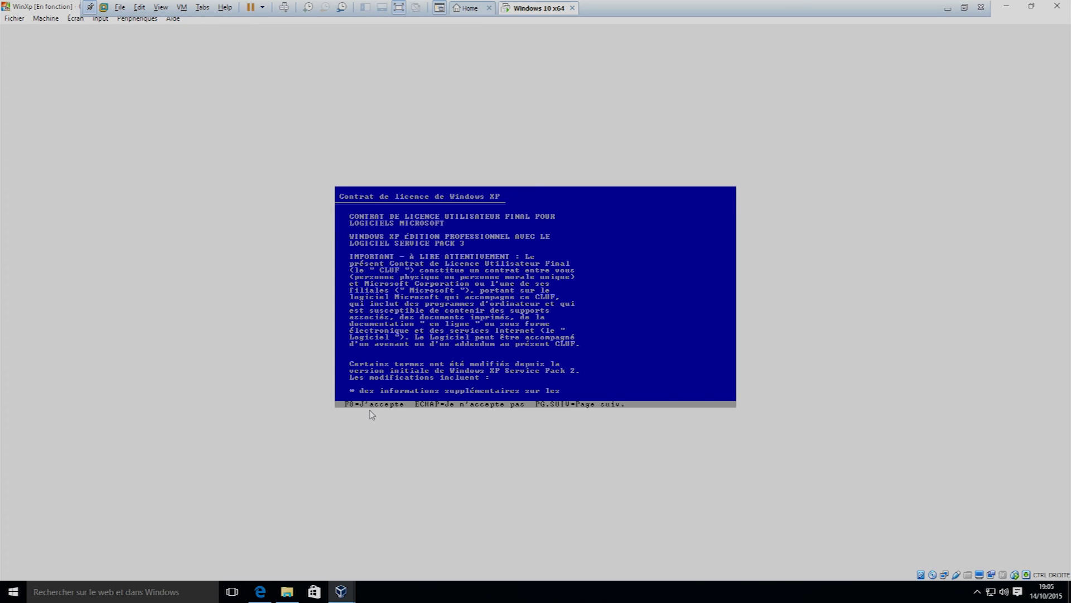
{"action": "key", "text": "F8"}
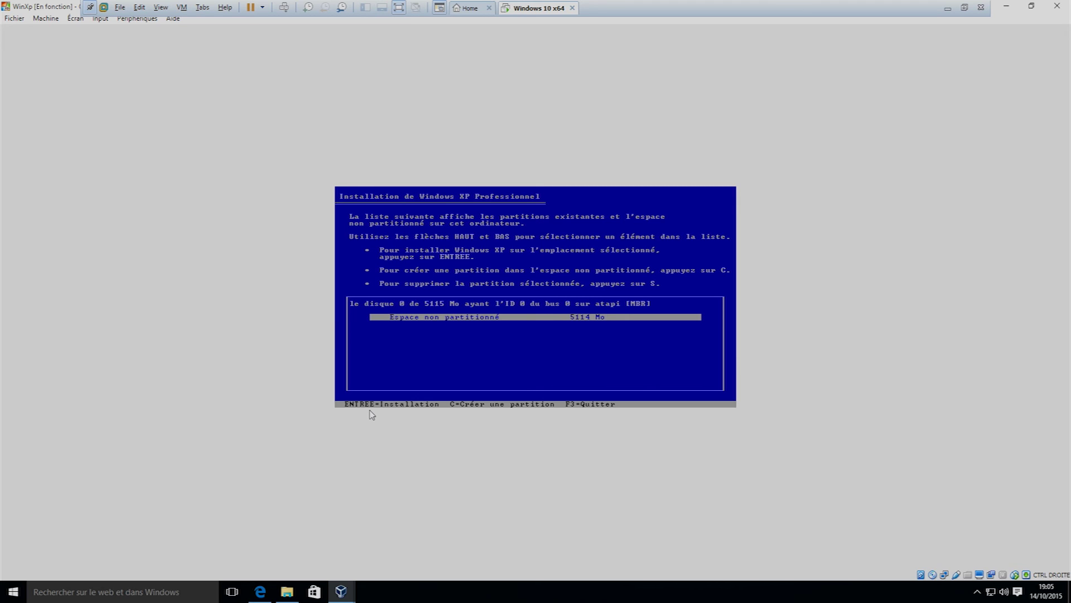
{"action": "key", "text": "Return"}
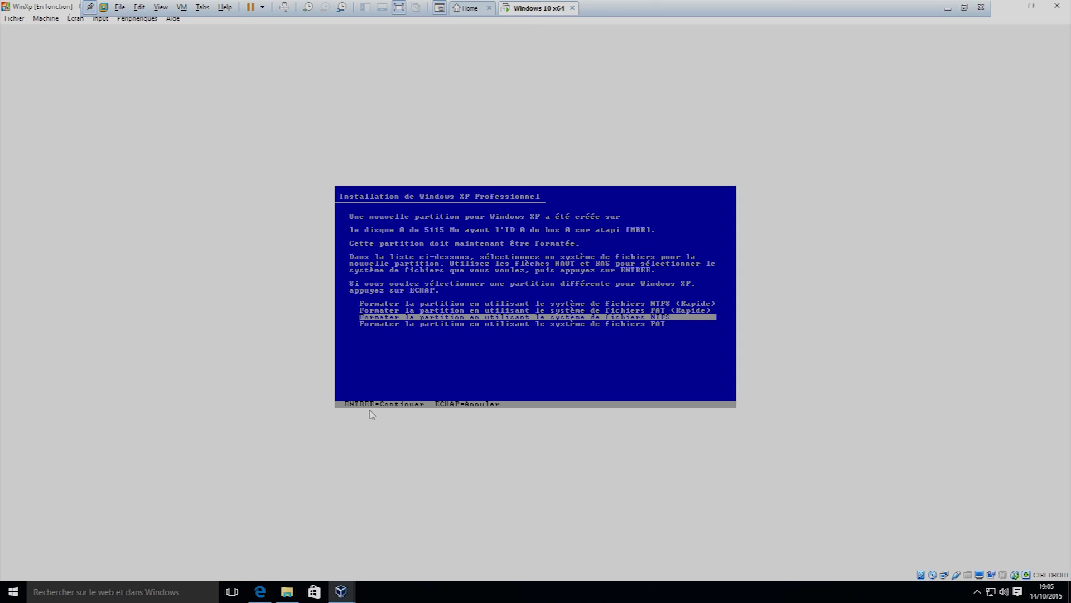
{"action": "key", "text": "Return"}
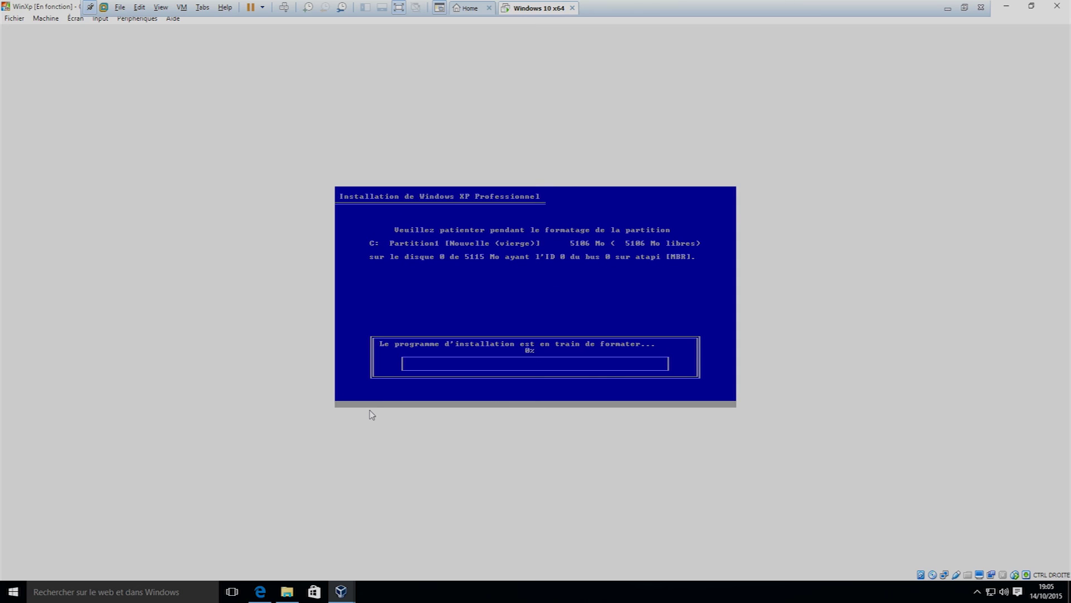